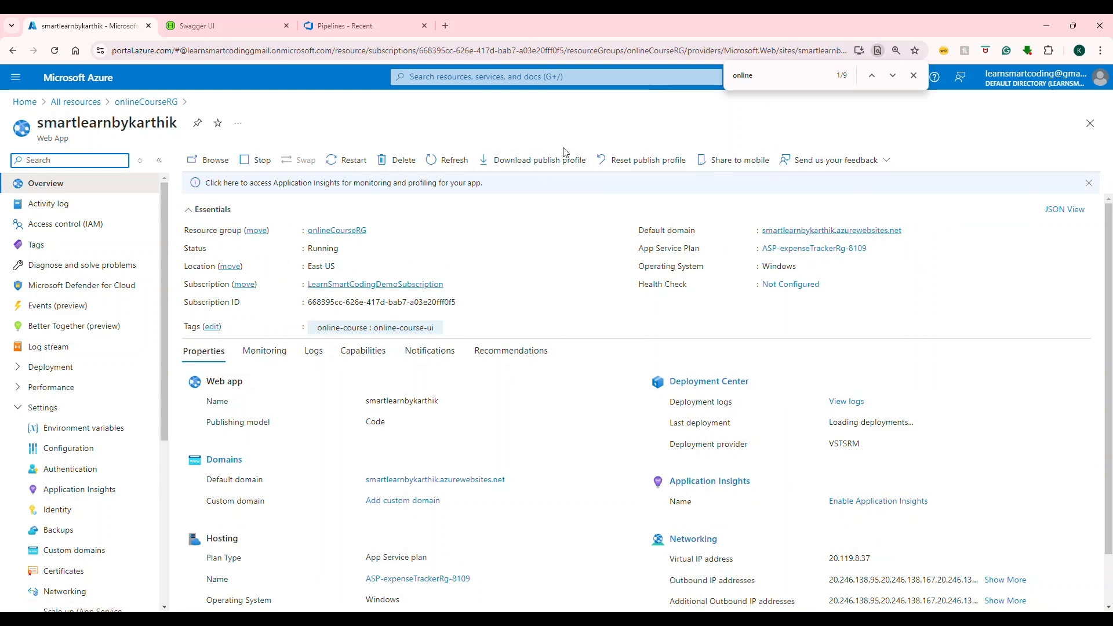
Switch to Azure DevOps and open the list of pipelines in the tutorials project.
left_click(348, 26)
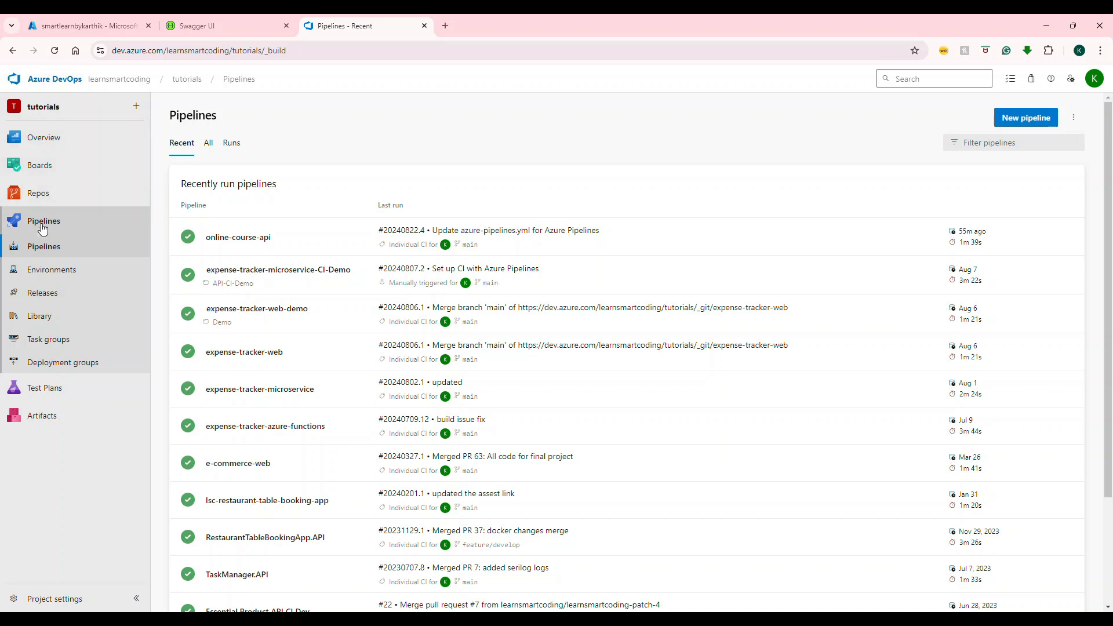
left_click(42, 247)
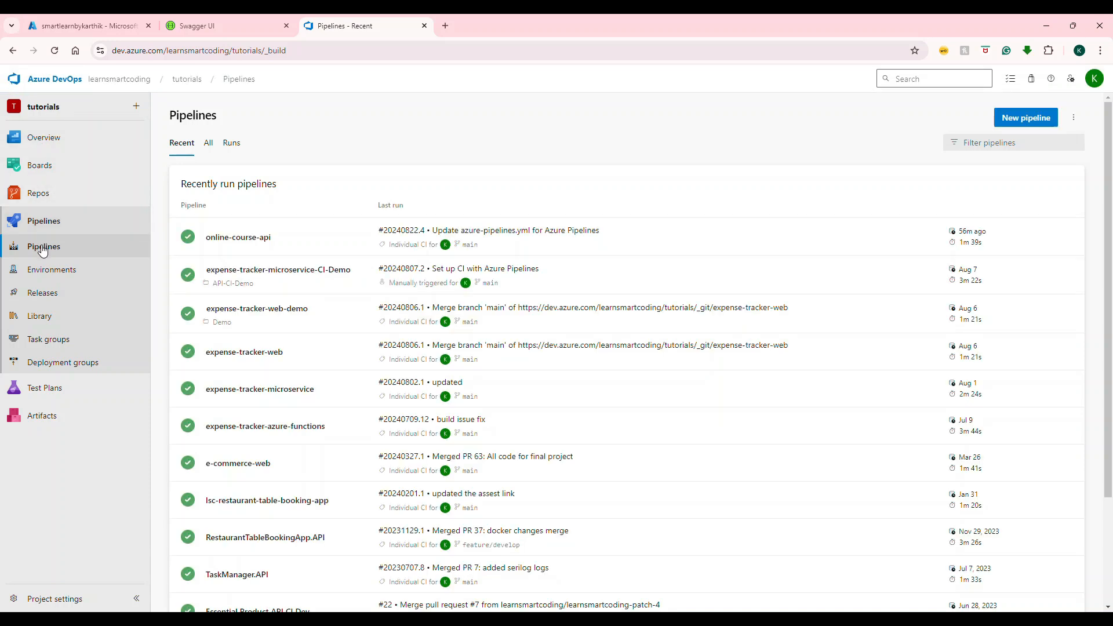
Switch to Visual Studio Code, open package.json and highlight the "build-prod" script line.
key("alt+Tab")
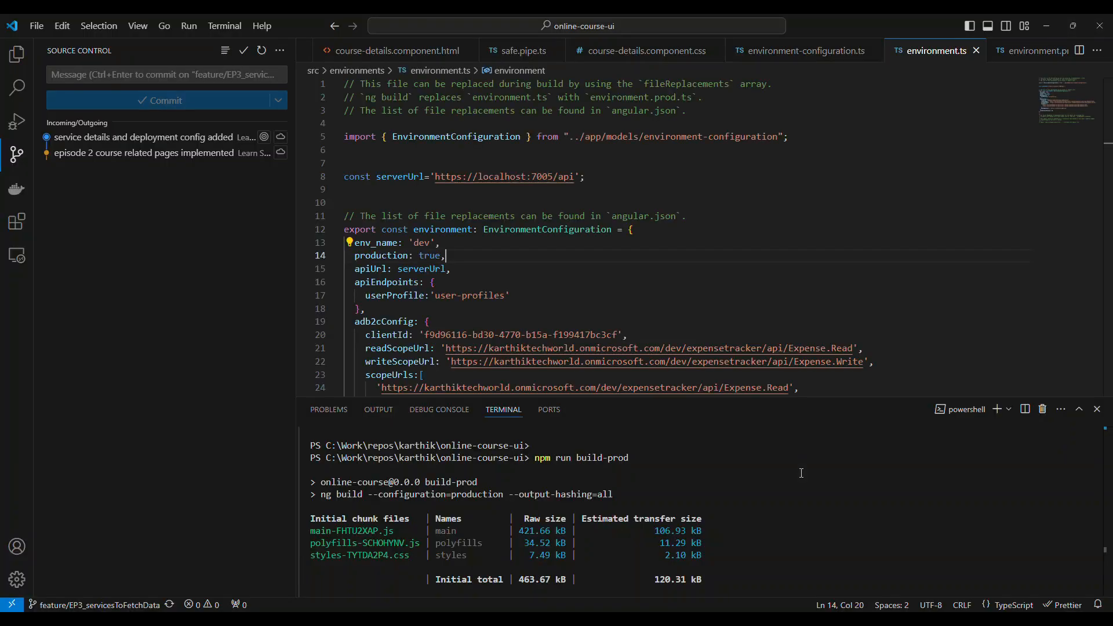
left_click(714, 267)
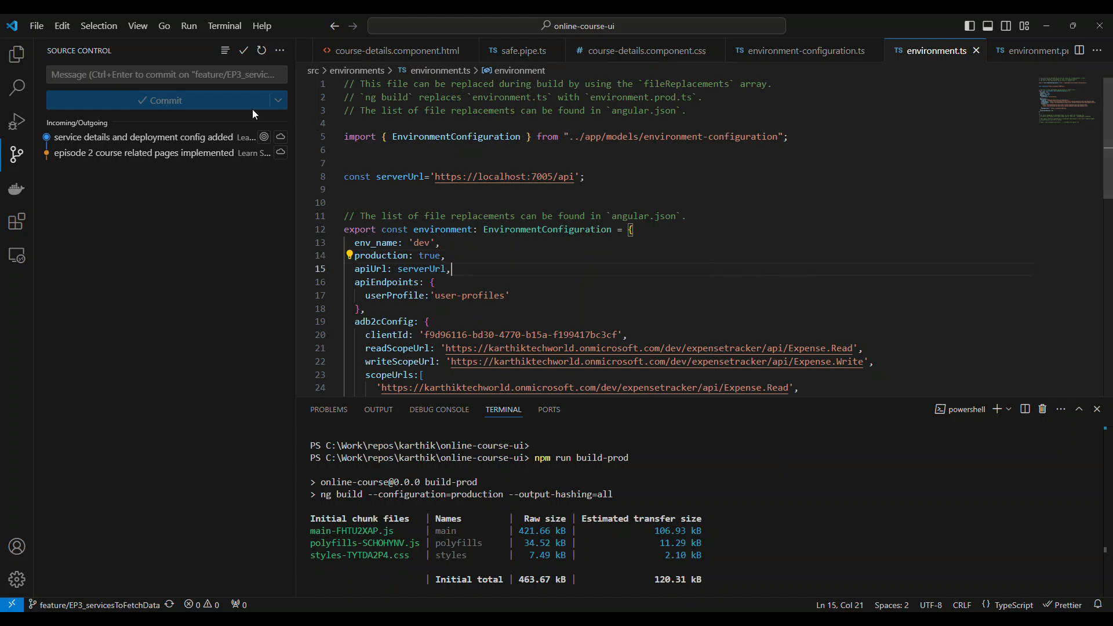
left_click(17, 54)
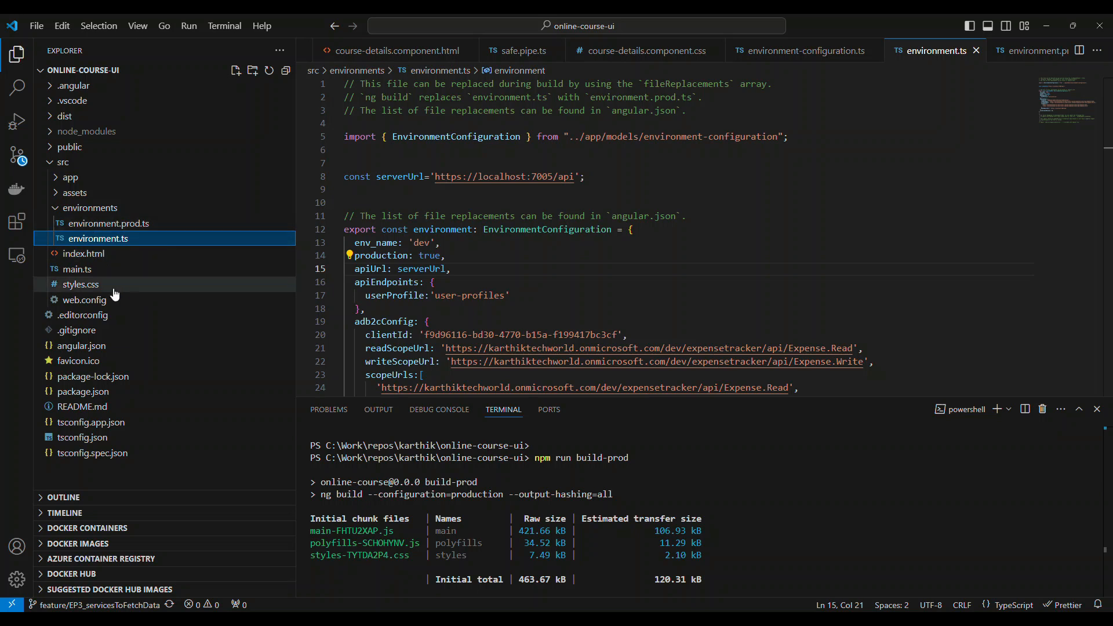
left_click(87, 391)
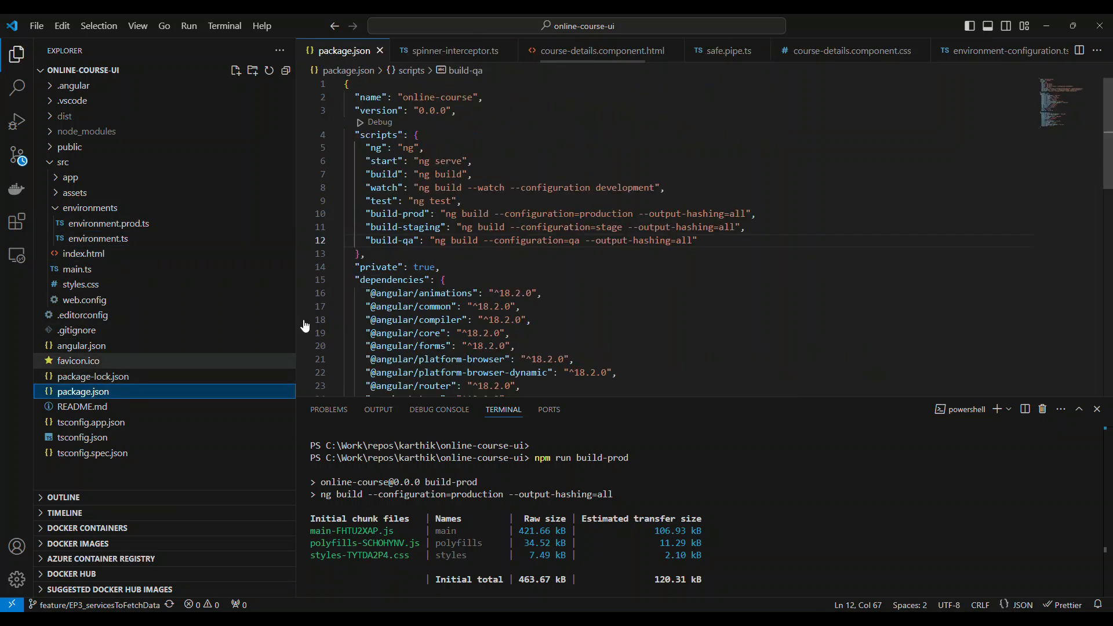
left_click_drag(367, 213, 757, 213)
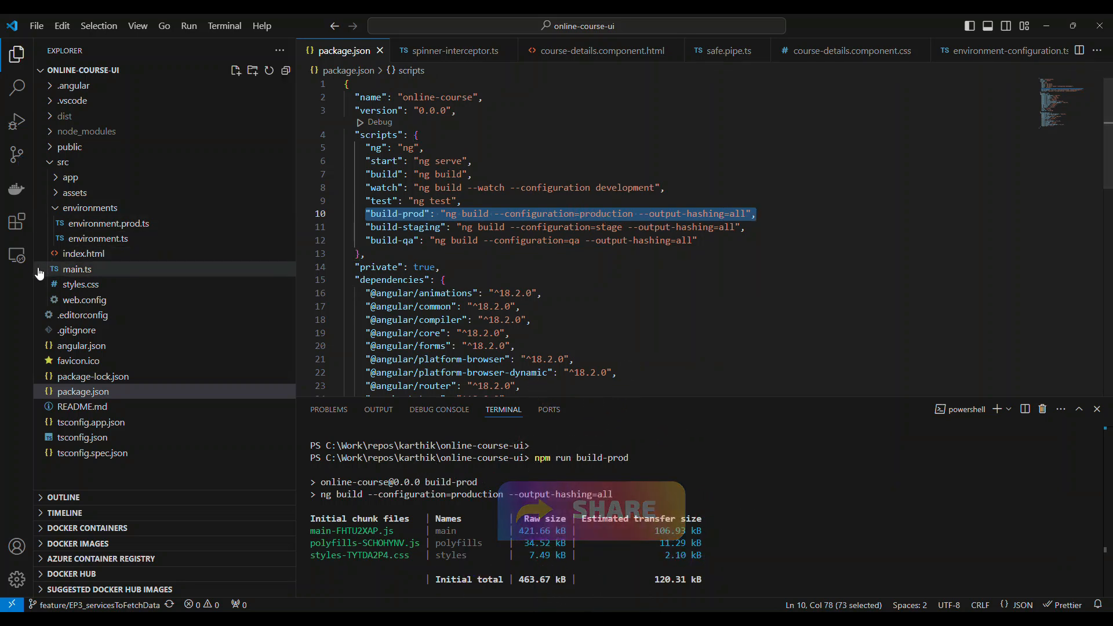
Open environment.prod.ts and inspect the serverUrl constant with its production API address.
left_click(104, 223)
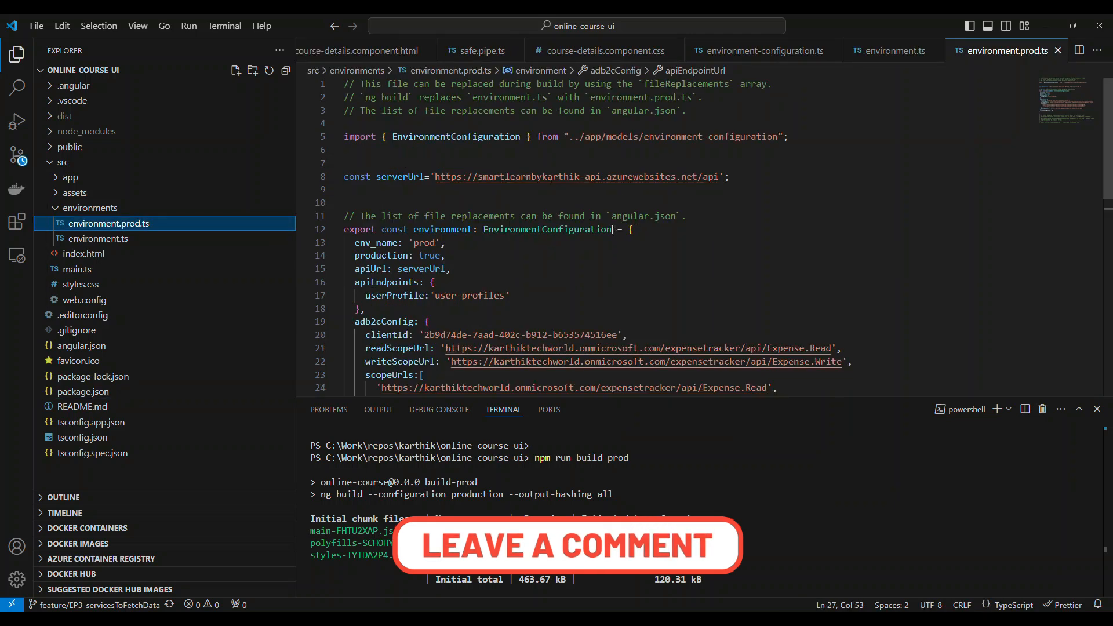
double_click(397, 177)
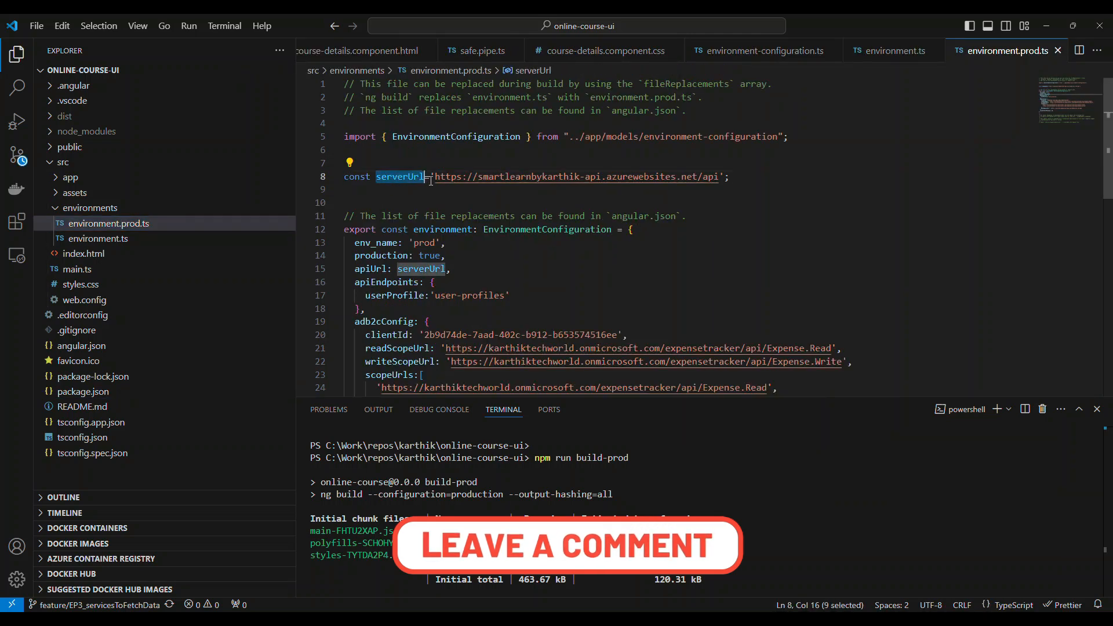
left_click_drag(431, 176, 725, 178)
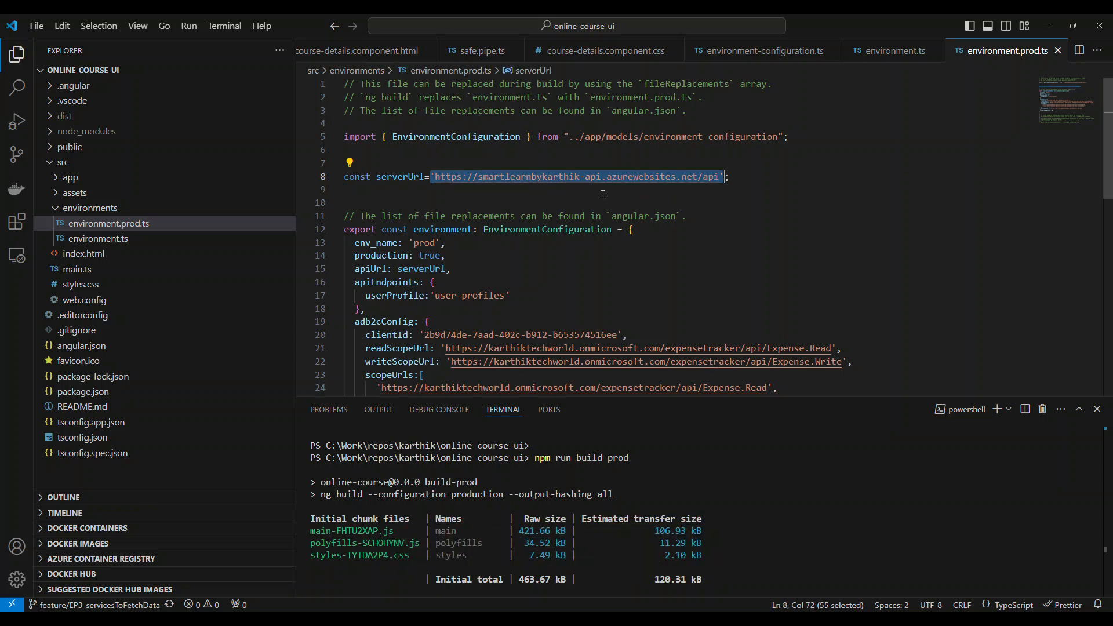
scroll(672, 205, "down", 2)
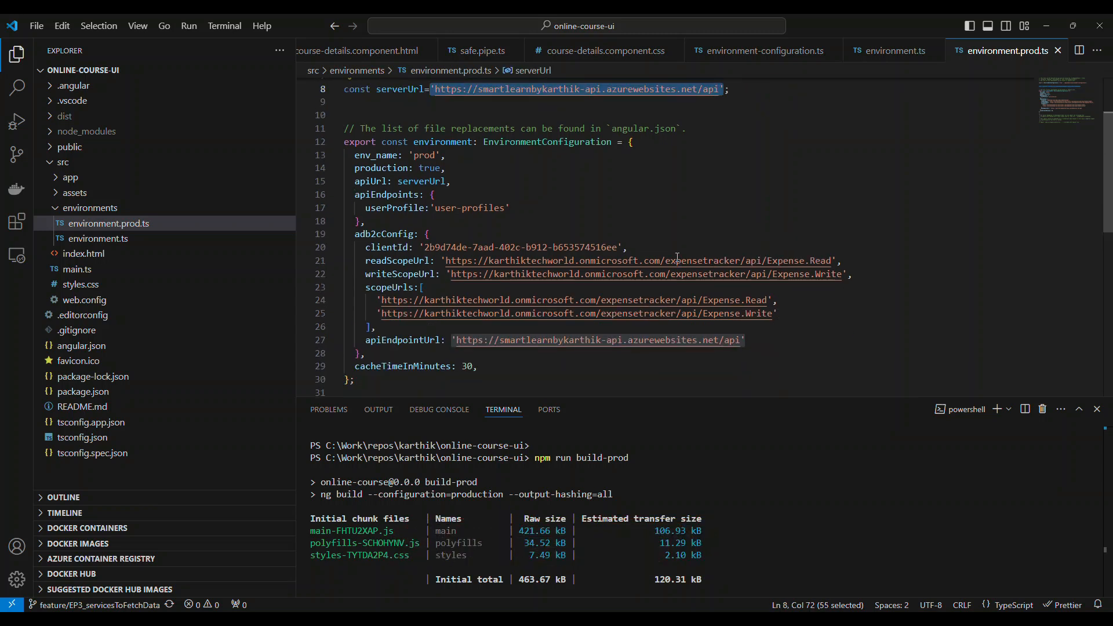
scroll(637, 209, "up", 2)
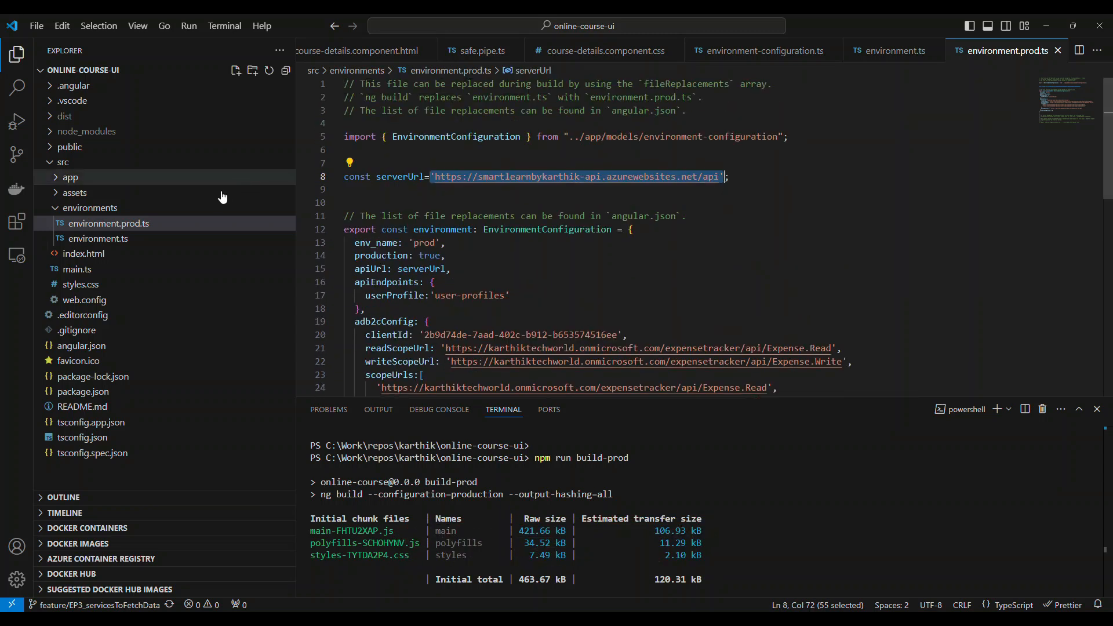
Open web.config in the src folder and read through its rewrite rules and security settings.
left_click(104, 301)
scroll(574, 263, "down", 8)
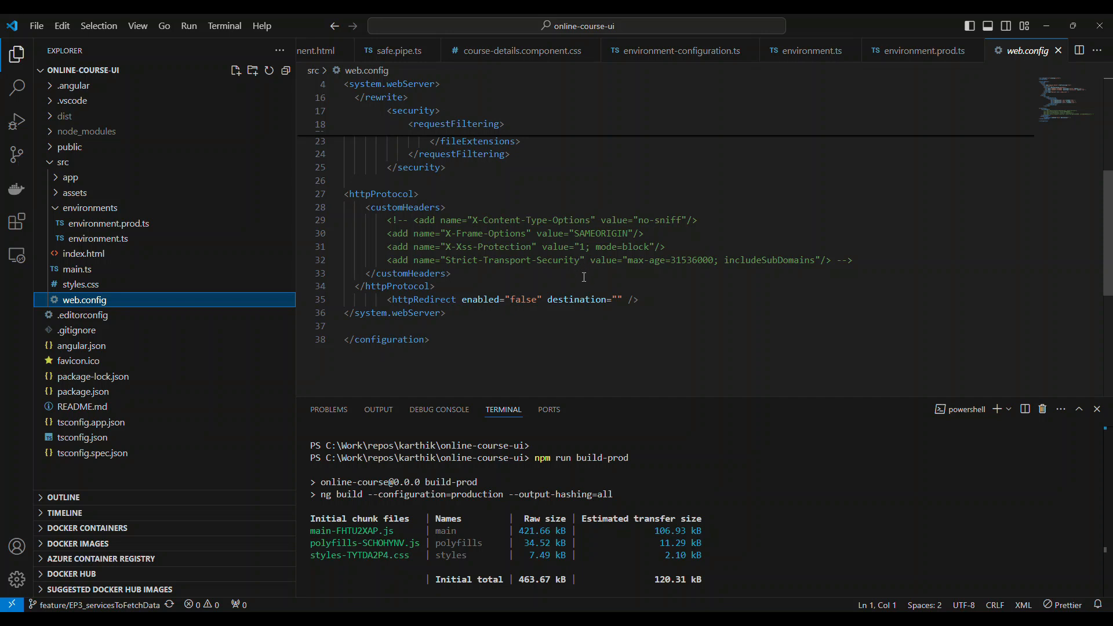
scroll(584, 277, "up", 8)
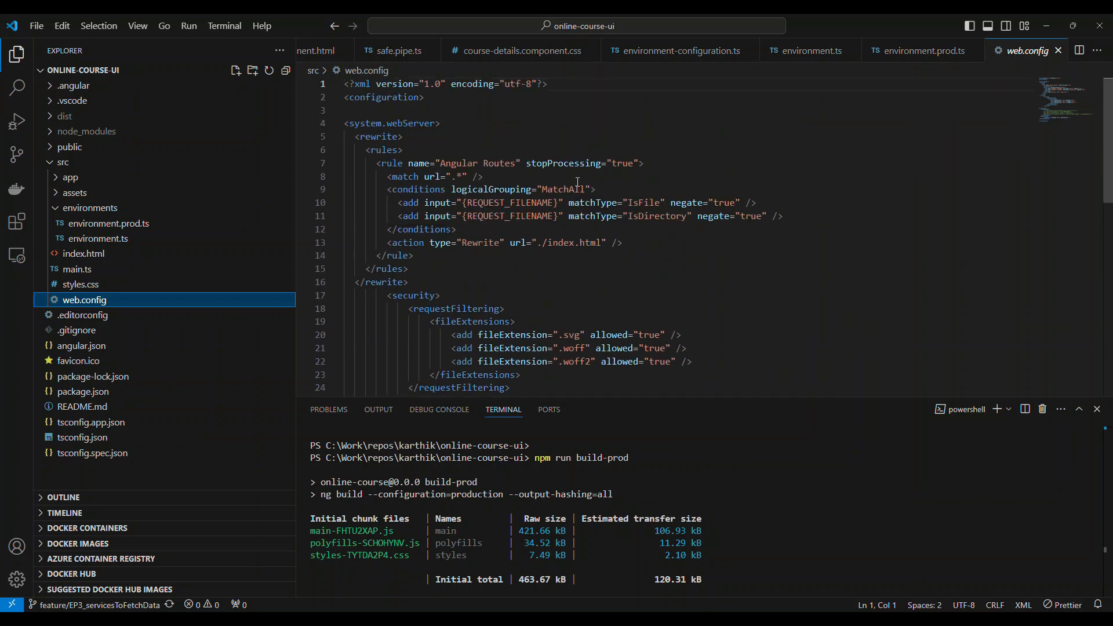
Open angular.json and highlight the build assets entries for src/assets and web.config.
left_click(106, 347)
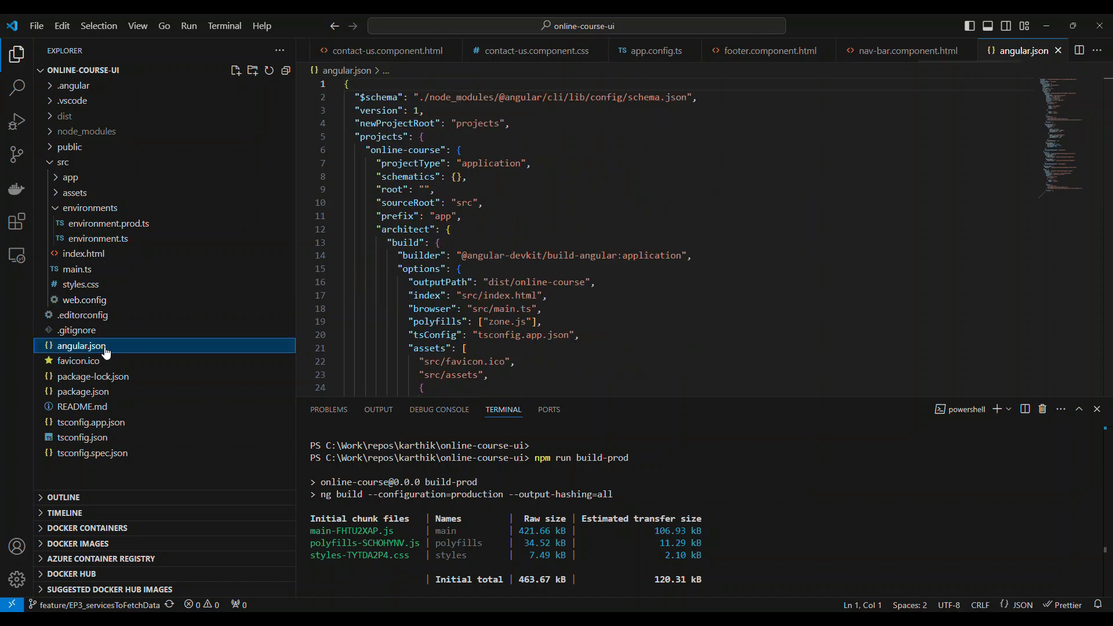
scroll(495, 294, "down", 2)
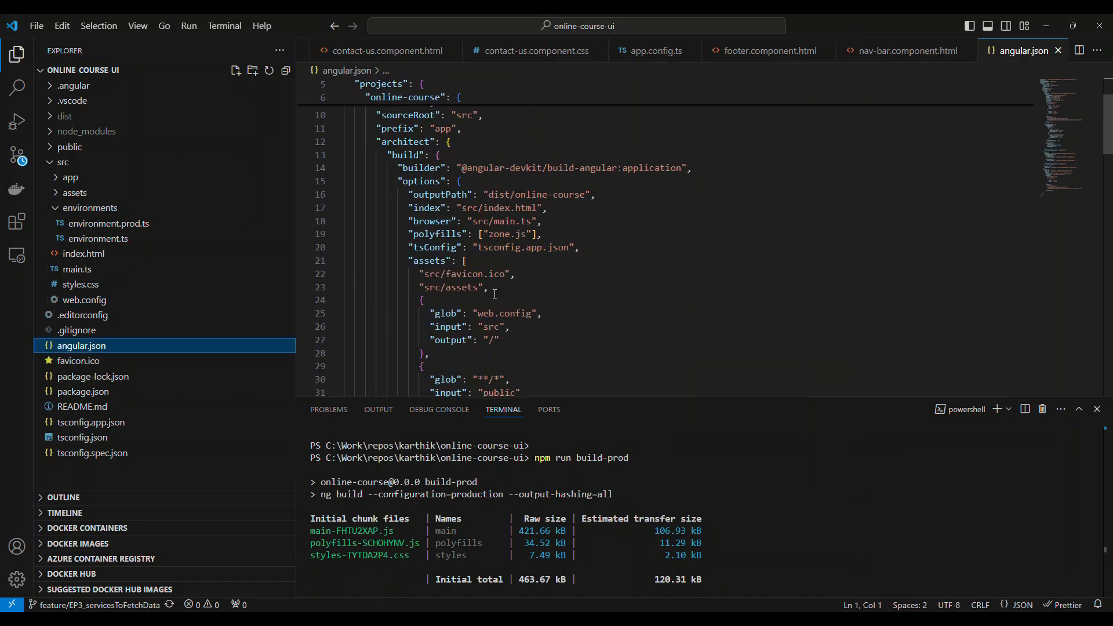
scroll(495, 294, "down", 1)
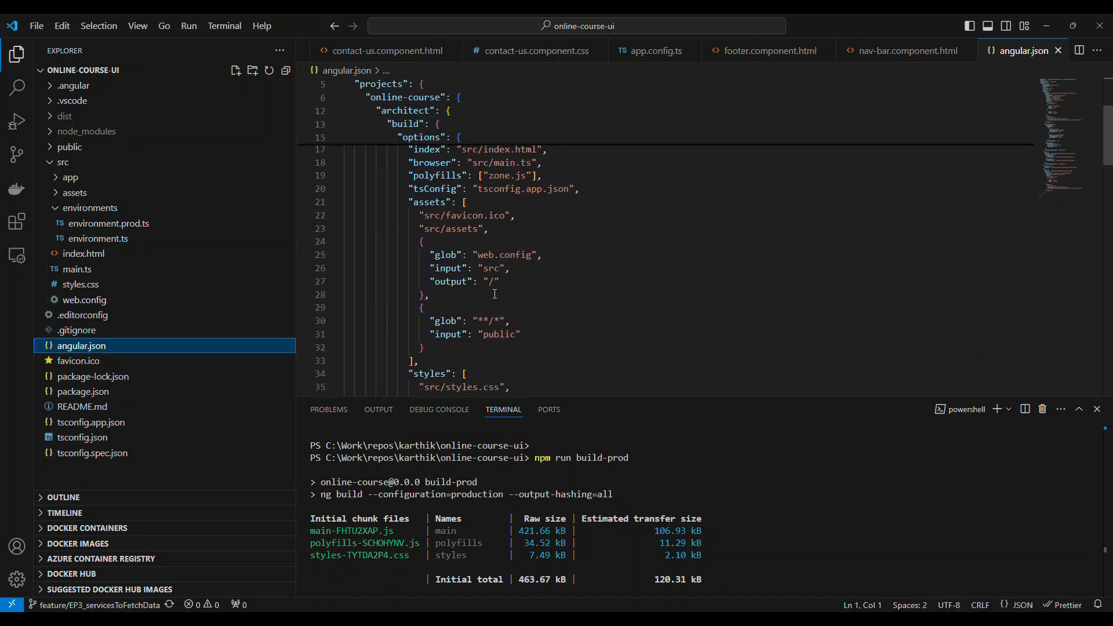
double_click(429, 203)
left_click_drag(413, 234, 443, 296)
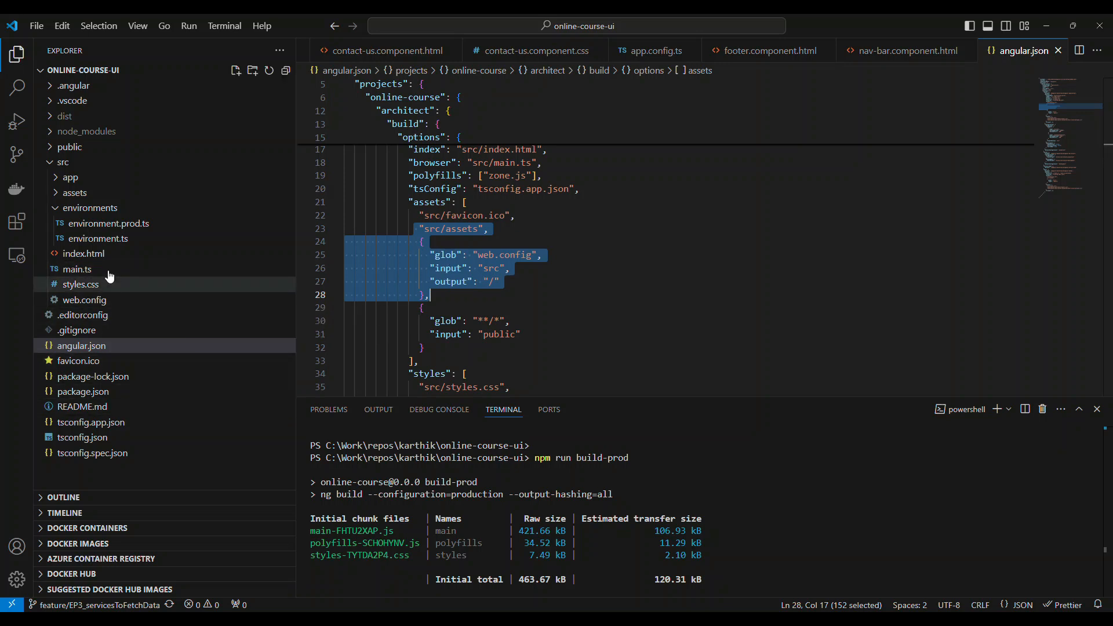
Return to Azure DevOps and start a new pipeline from the Azure Repos Git repository online-course-ui using the Node.js with Angular template.
left_click(1046, 27)
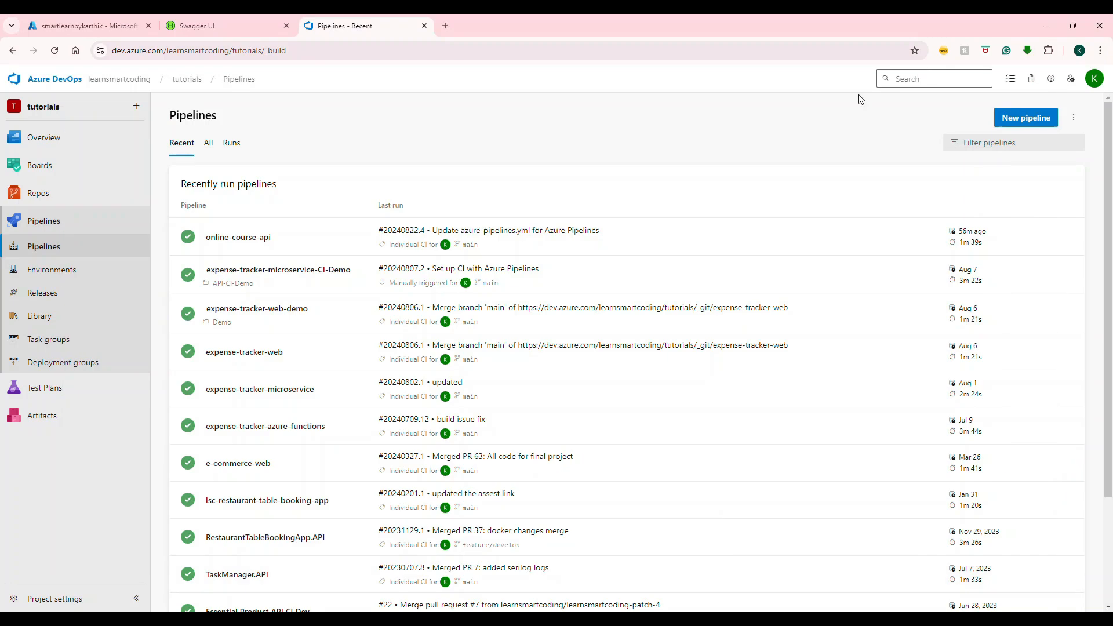
left_click(1017, 122)
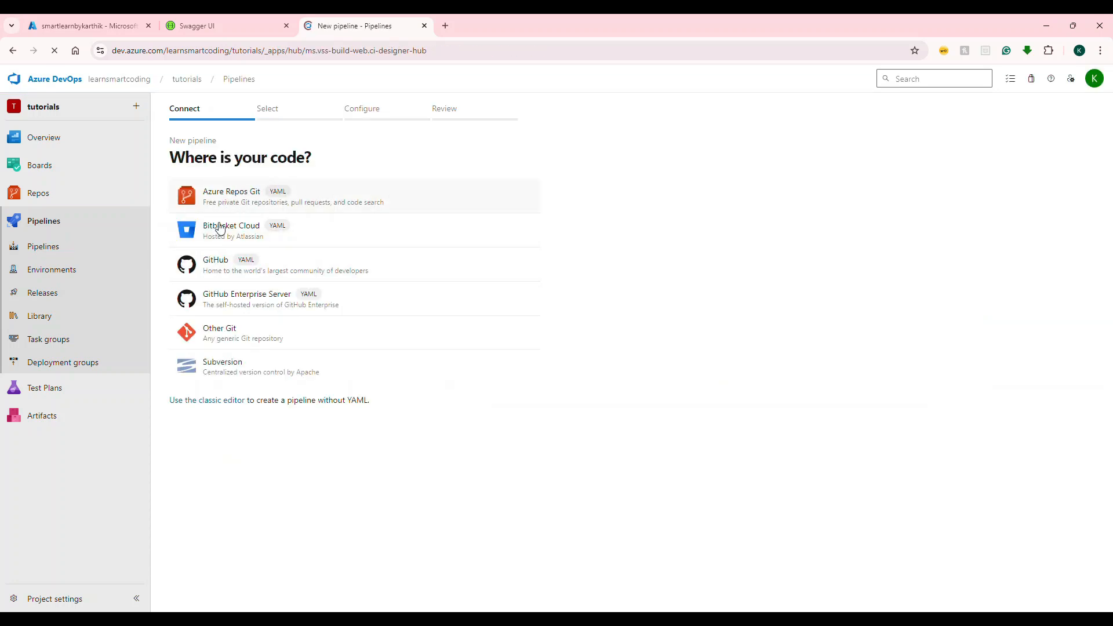
left_click(237, 193)
left_click(297, 192)
type("onli")
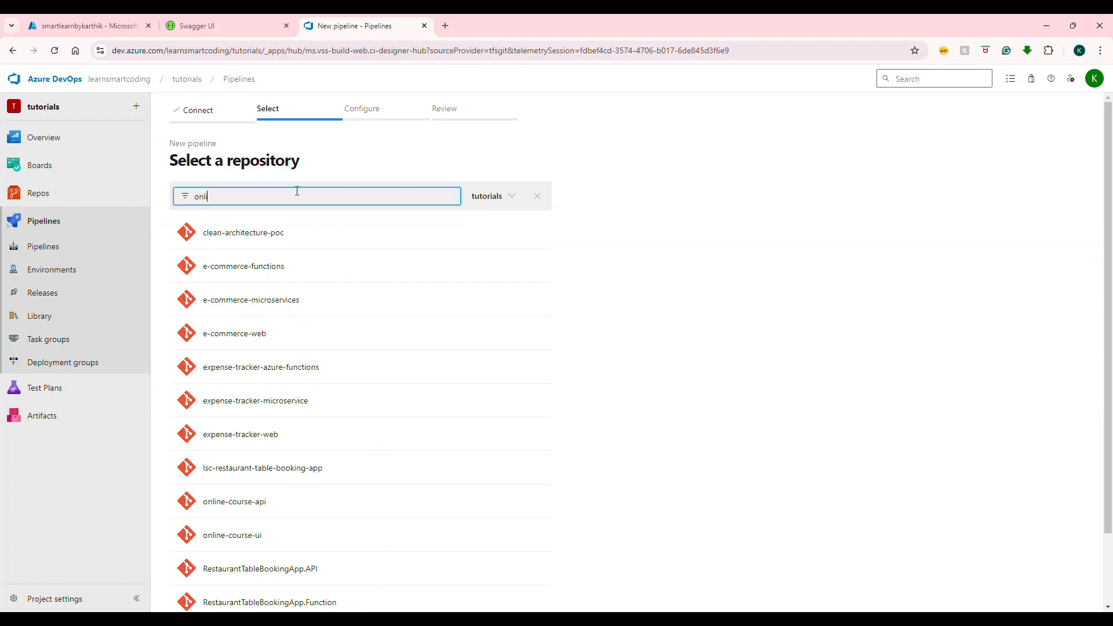
left_click(284, 274)
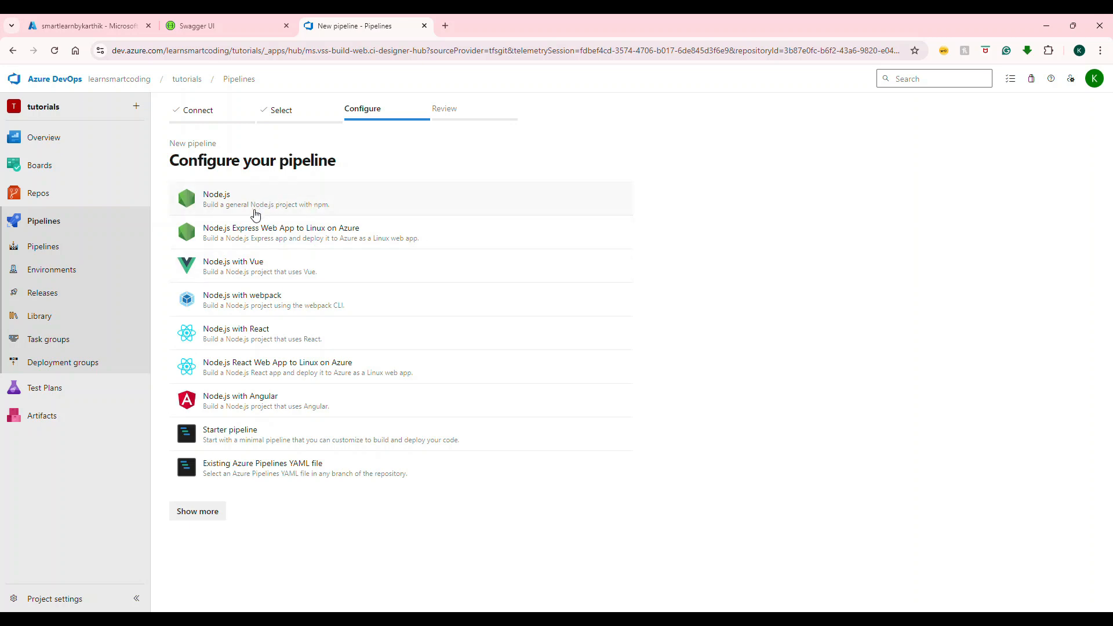
left_click(250, 413)
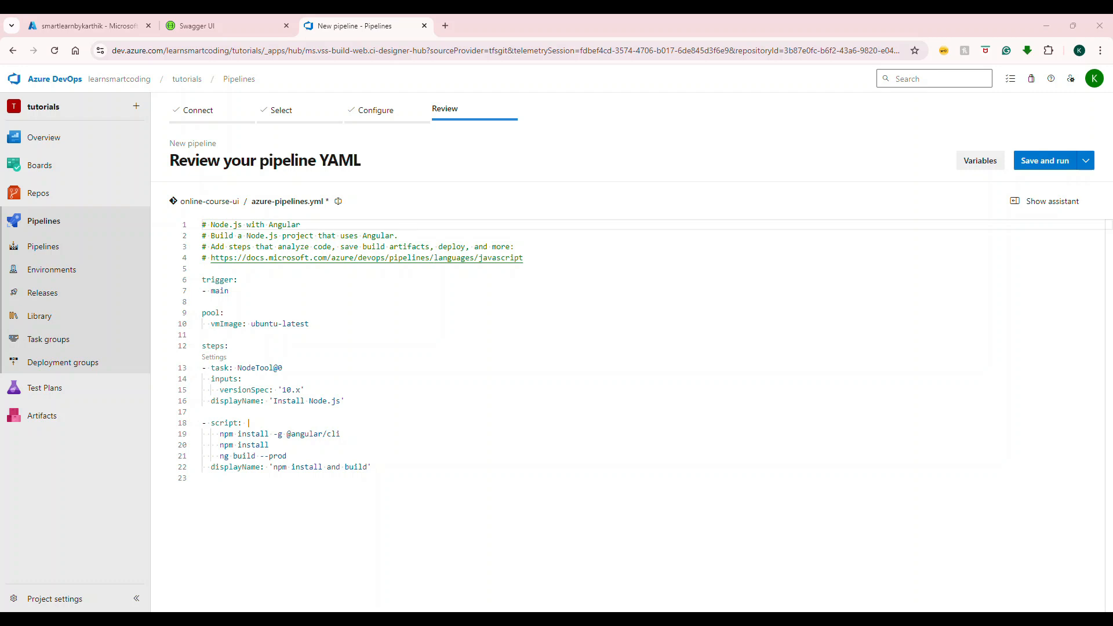
Review the trigger and pool blocks of the pipeline YAML and set the NodeTool versionSpec to '20.x'.
left_click_drag(243, 294, 172, 268)
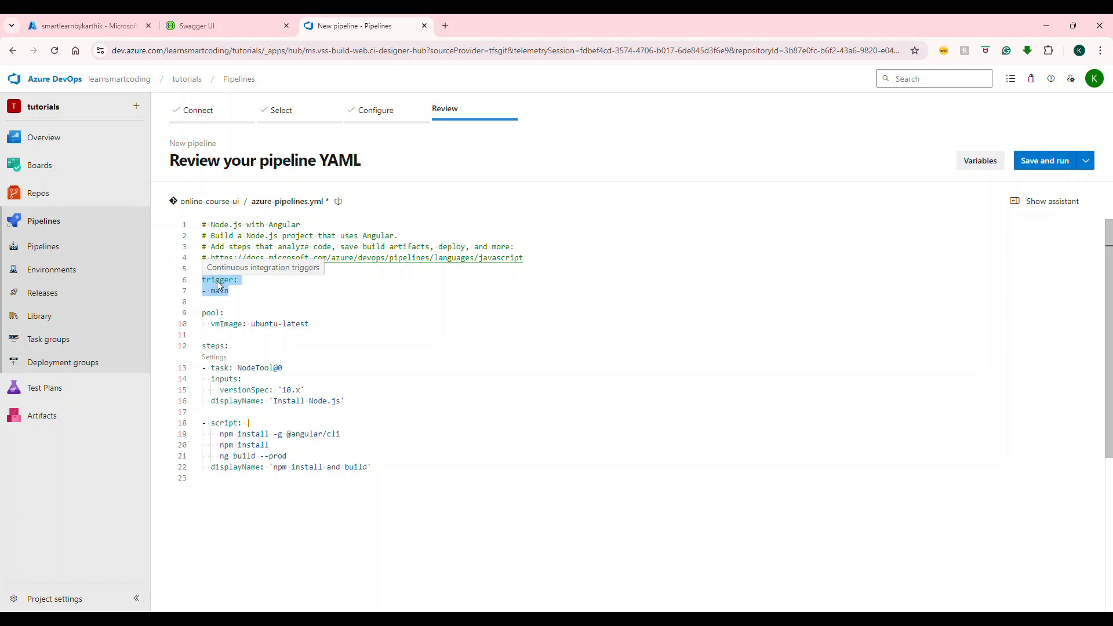
left_click_drag(323, 327, 202, 313)
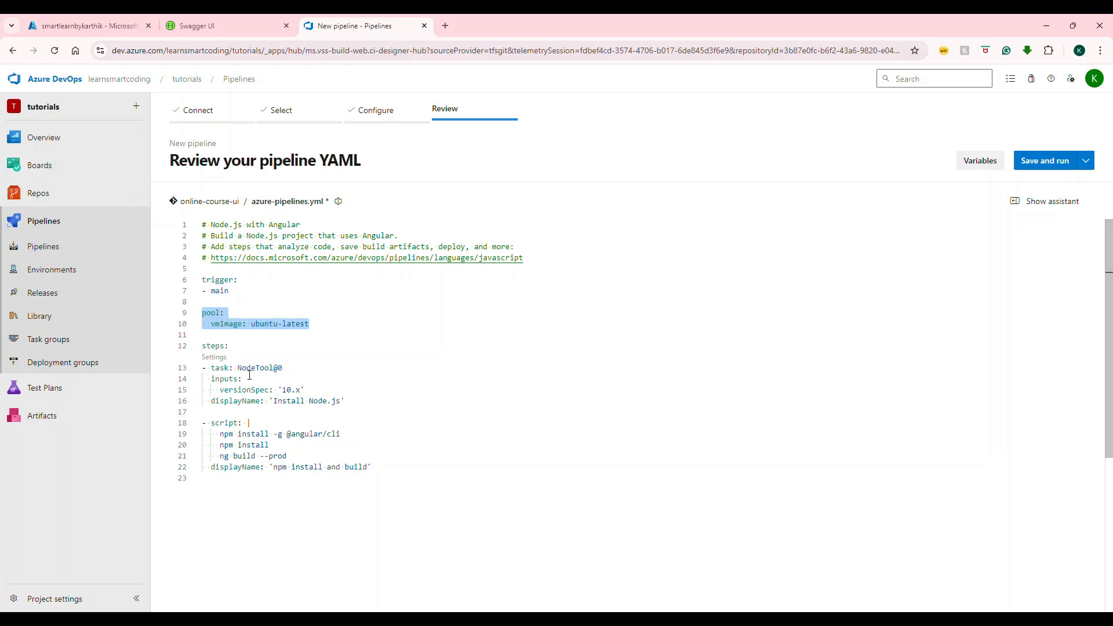
left_click(294, 392)
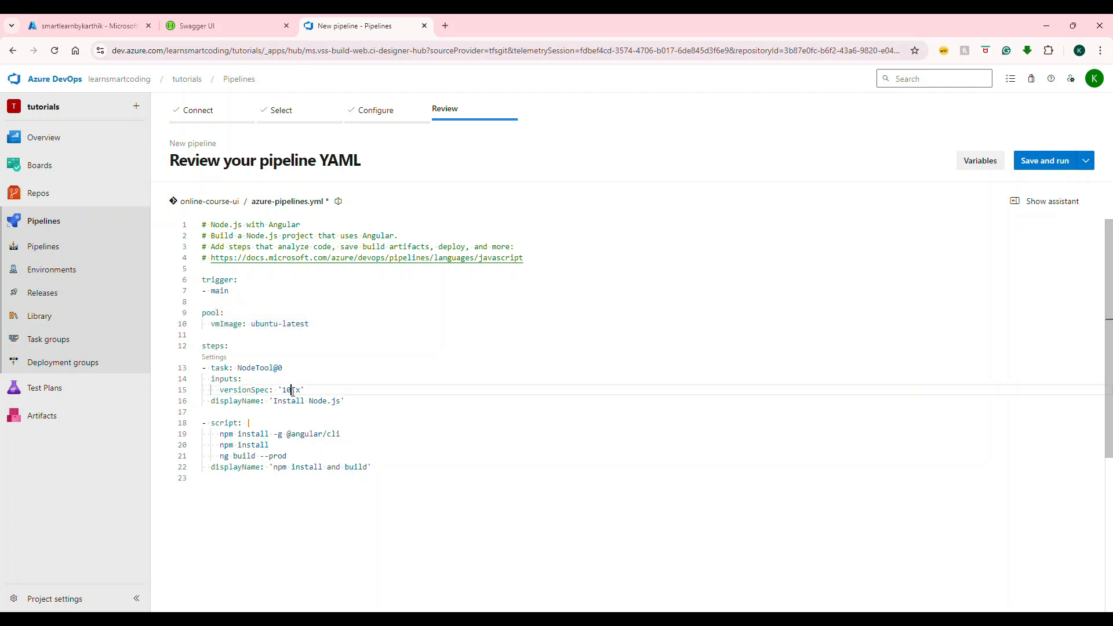
key("BackSpace")
key("BackSpace")
type("20")
Remove the "ng build --prod" line from the npm script step of the pipeline YAML.
scroll(380, 368, "down", 1)
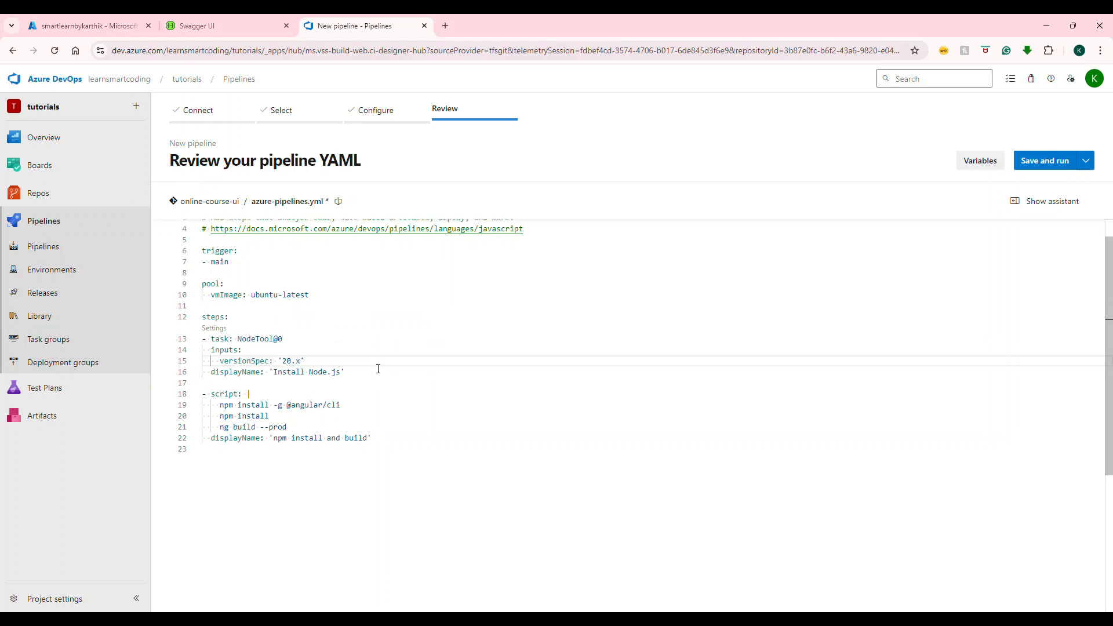
left_click(266, 429)
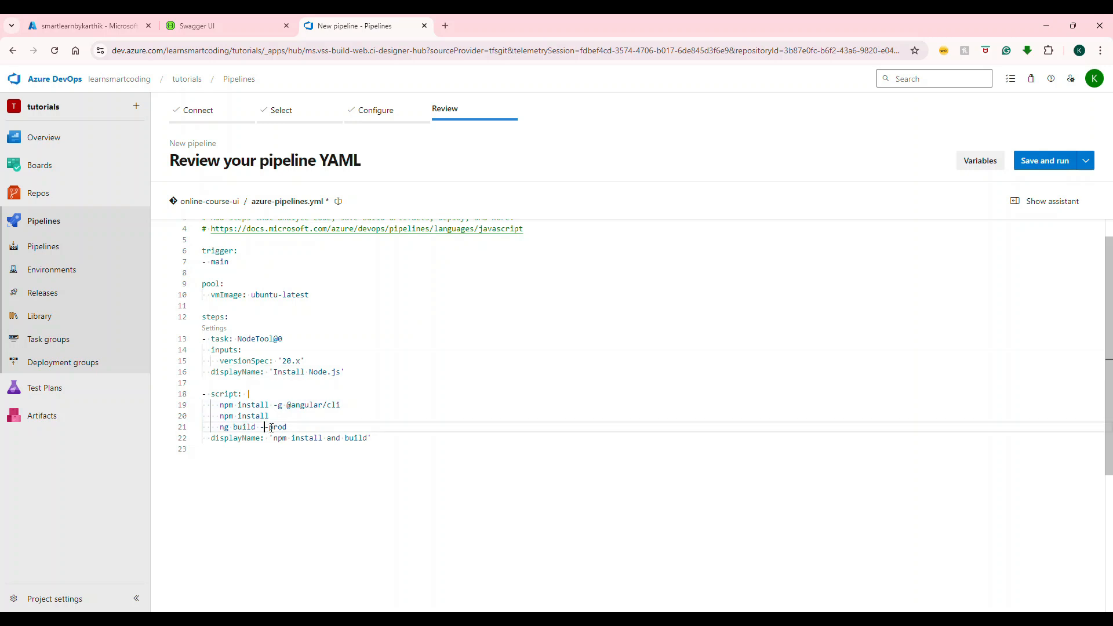
key("End")
key("shift+Home")
key("Delete")
key("BackSpace")
key("BackSpace")
key("BackSpace")
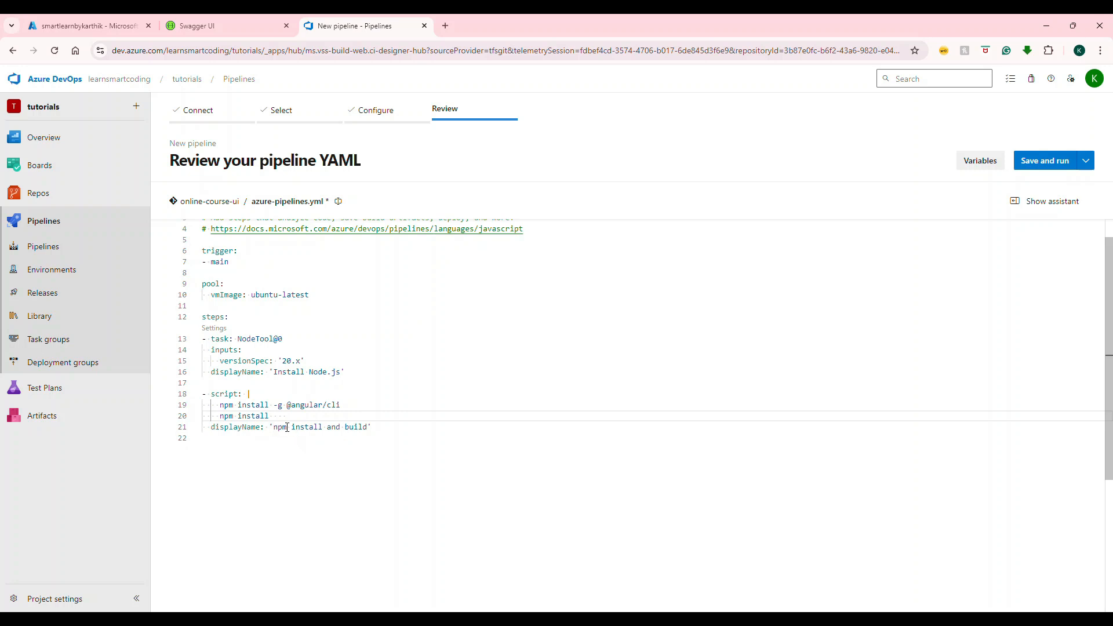
Change the npm script step's displayName to 'install dependencies'.
left_click_drag(274, 429, 368, 429)
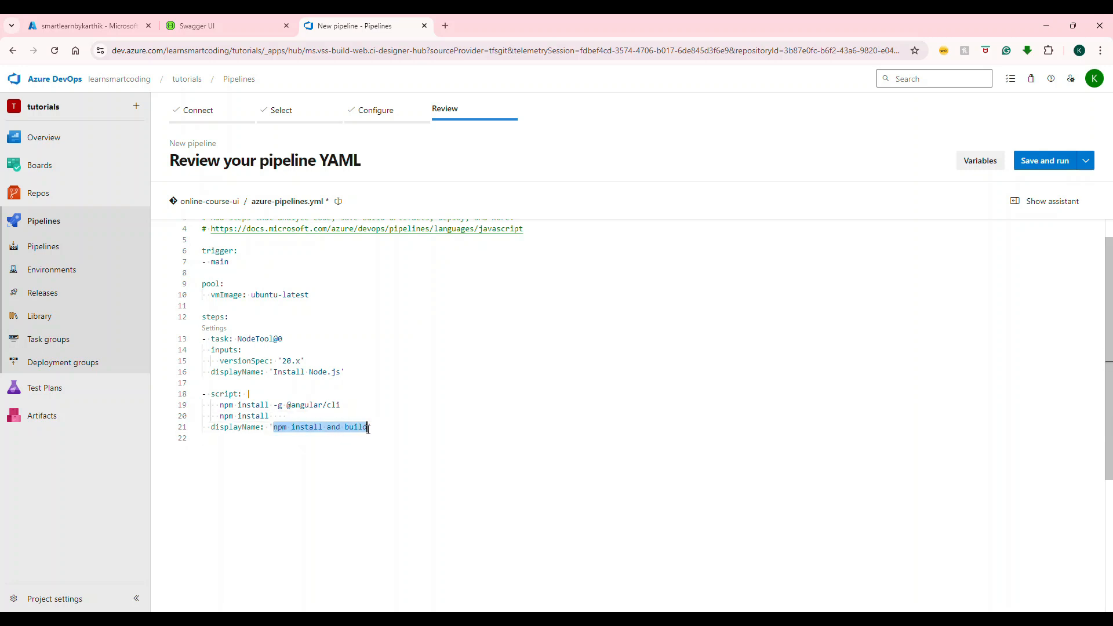
type("install d")
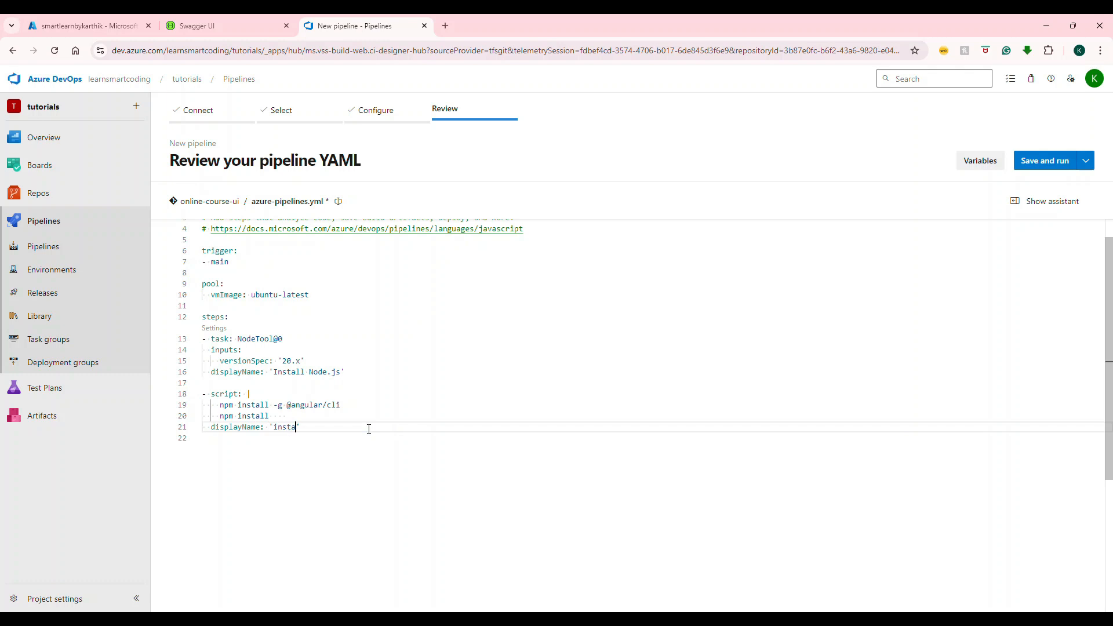
type("ependency")
key("BackSpace")
type("ies")
Add a separate, correctly indented script step running "npm run build-prod" with displayName 'Build Angular app' below a blank line.
key("Return")
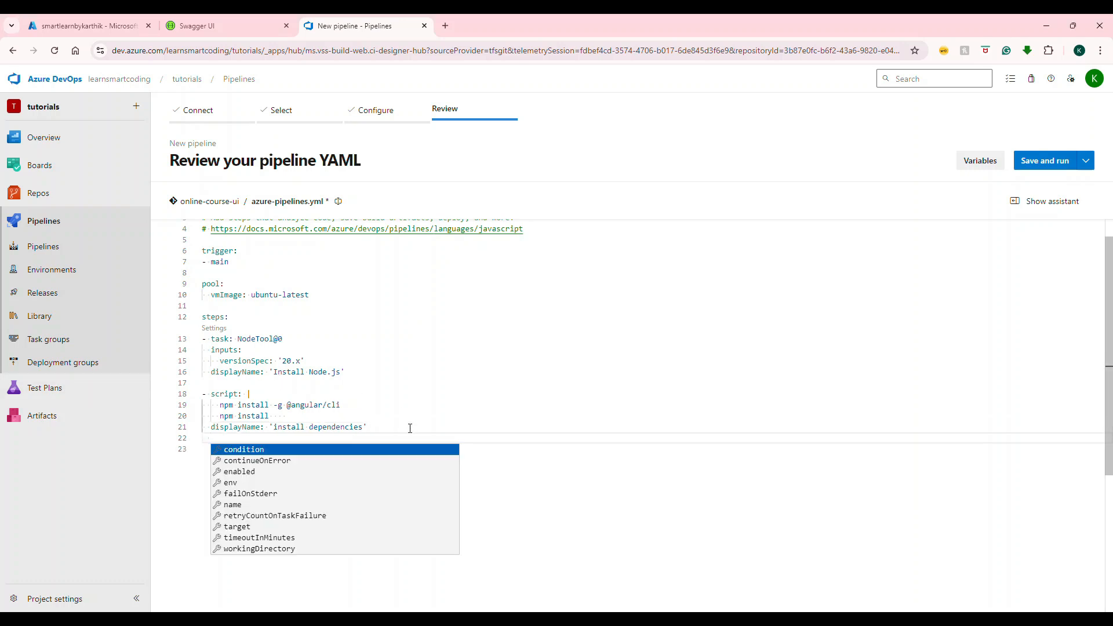
type("- script: npm run build-prod displayName: 'Build Angular app'")
key("Up")
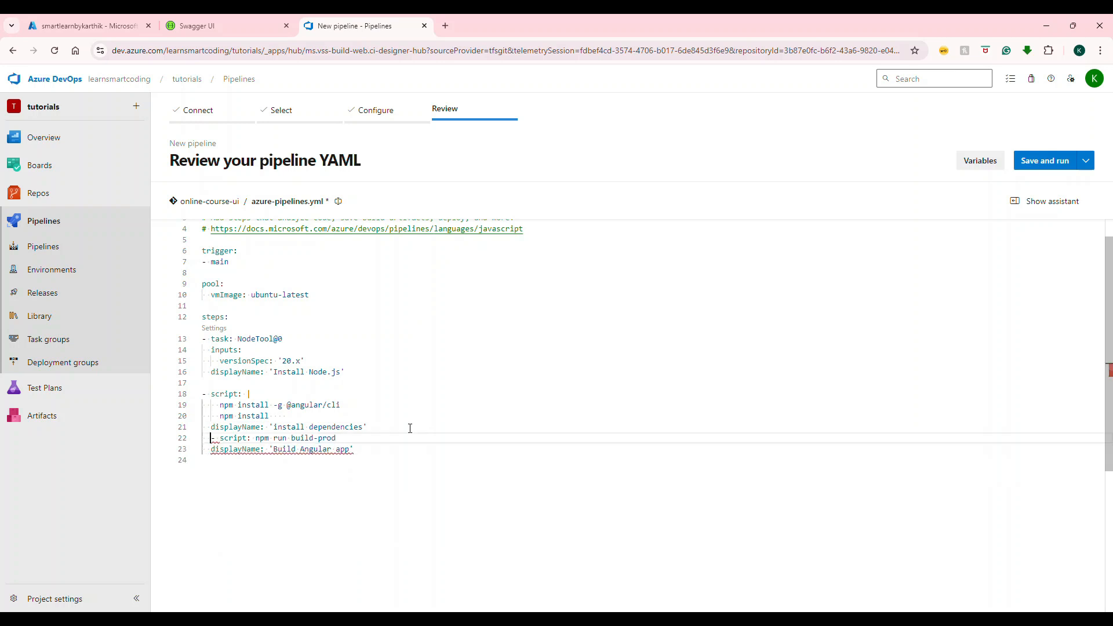
key("Return")
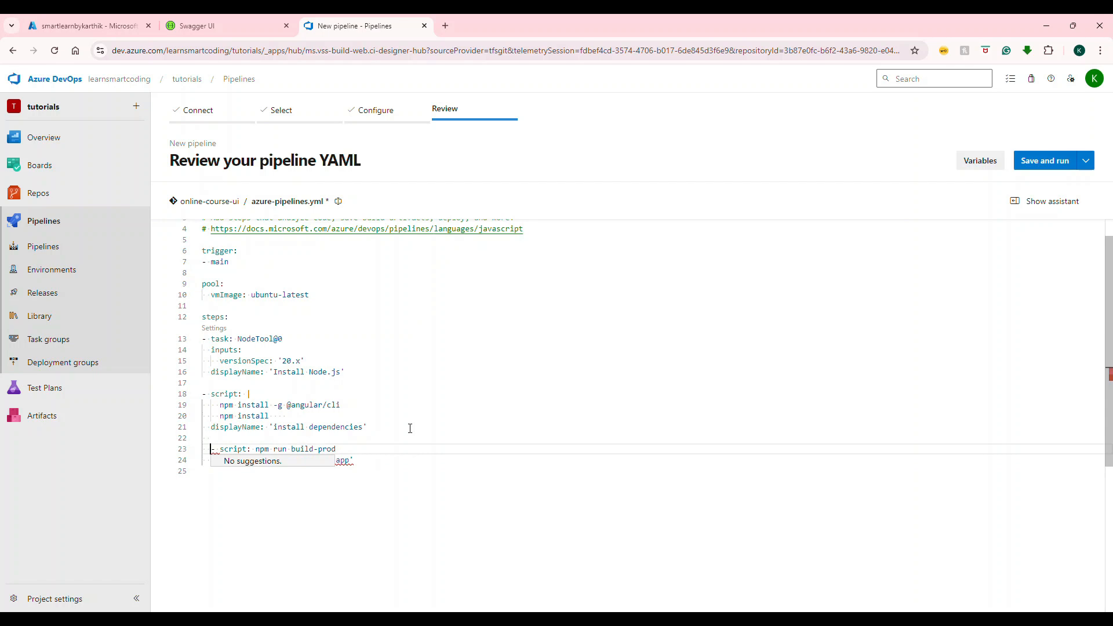
key("BackSpace")
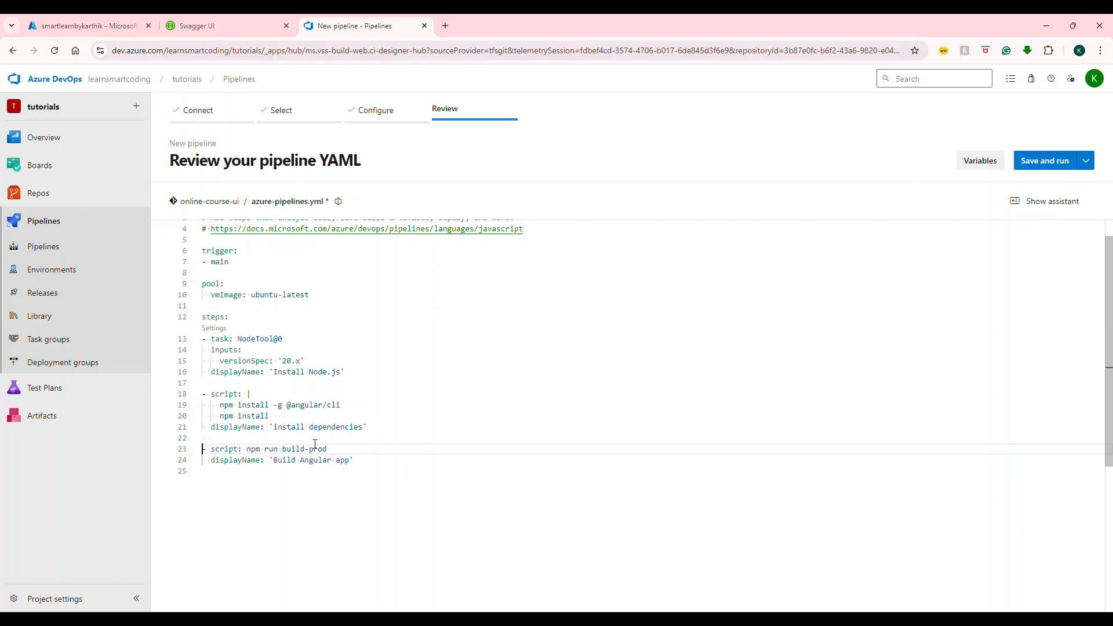
Switch to the online-course-ui project in VS Code and check the build-prod script in package.json against the pipeline's build command.
left_click_drag(247, 450, 327, 450)
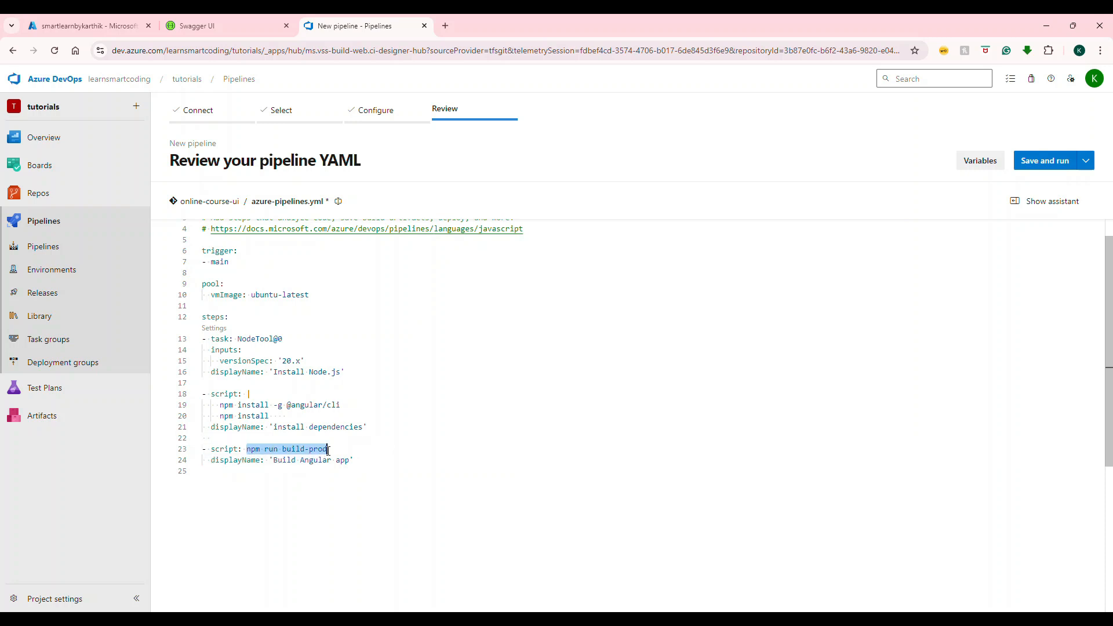
left_click(800, 618)
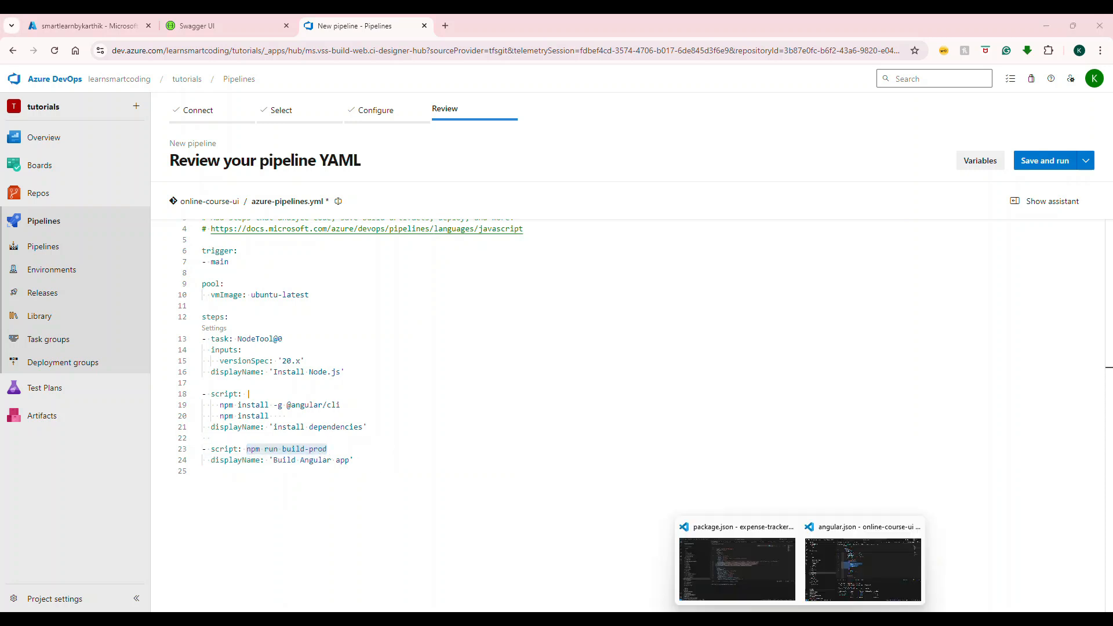
left_click(833, 589)
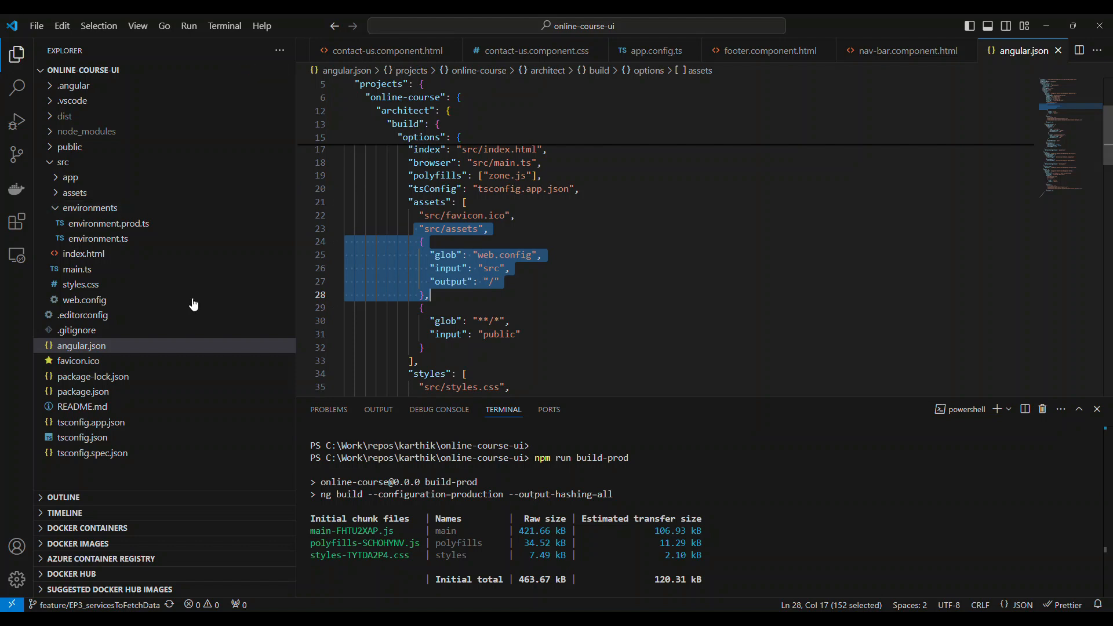
left_click(65, 395)
left_click_drag(371, 214, 426, 214)
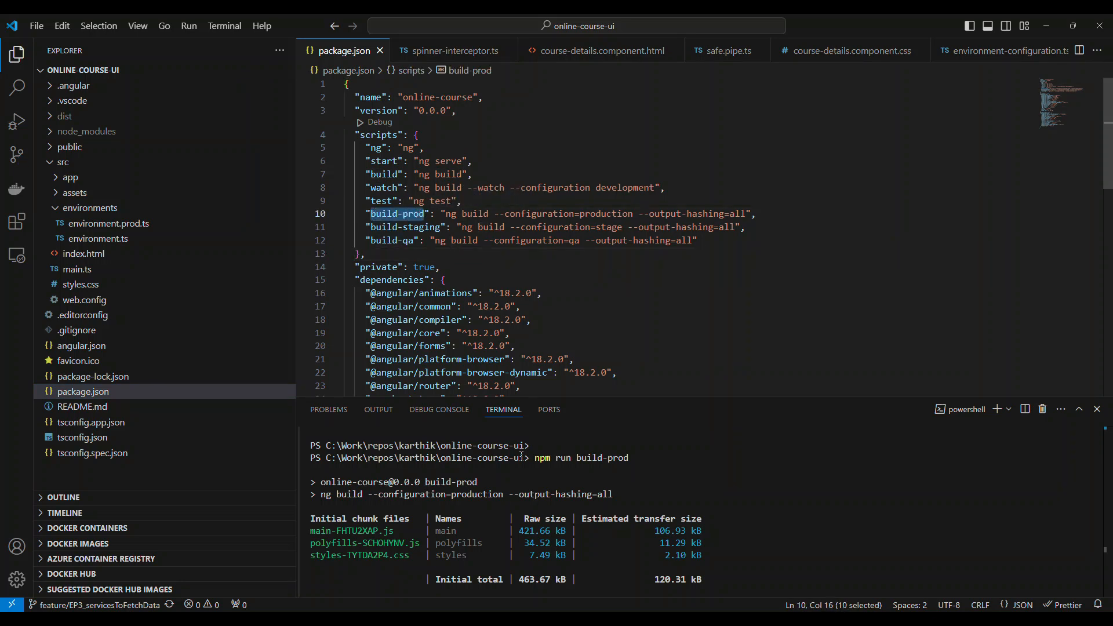
left_click_drag(534, 458, 628, 458)
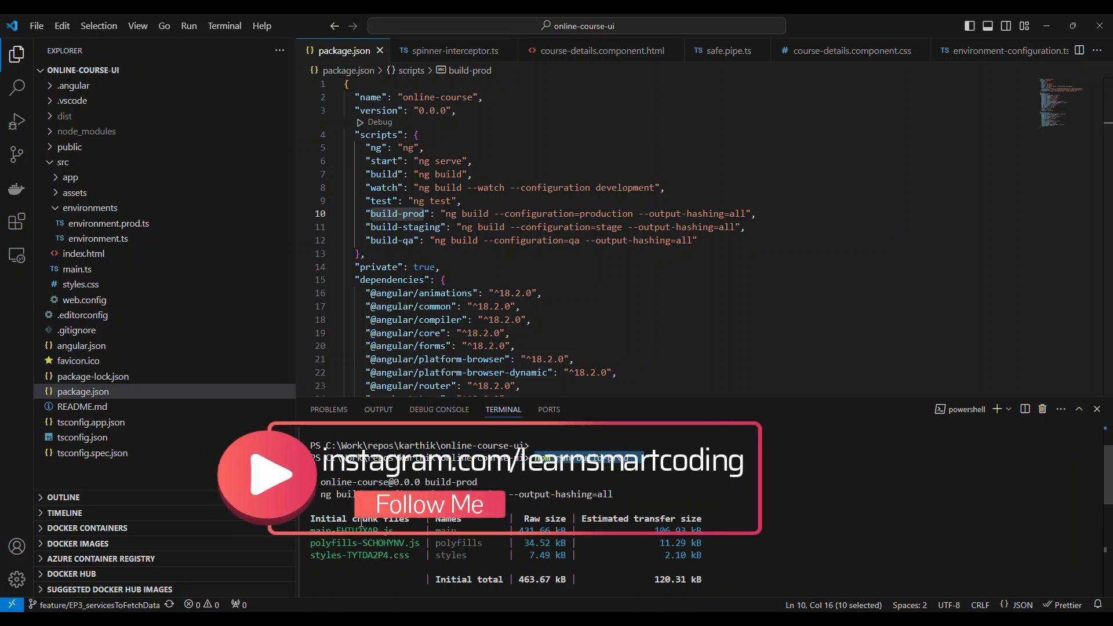
left_click(1039, 18)
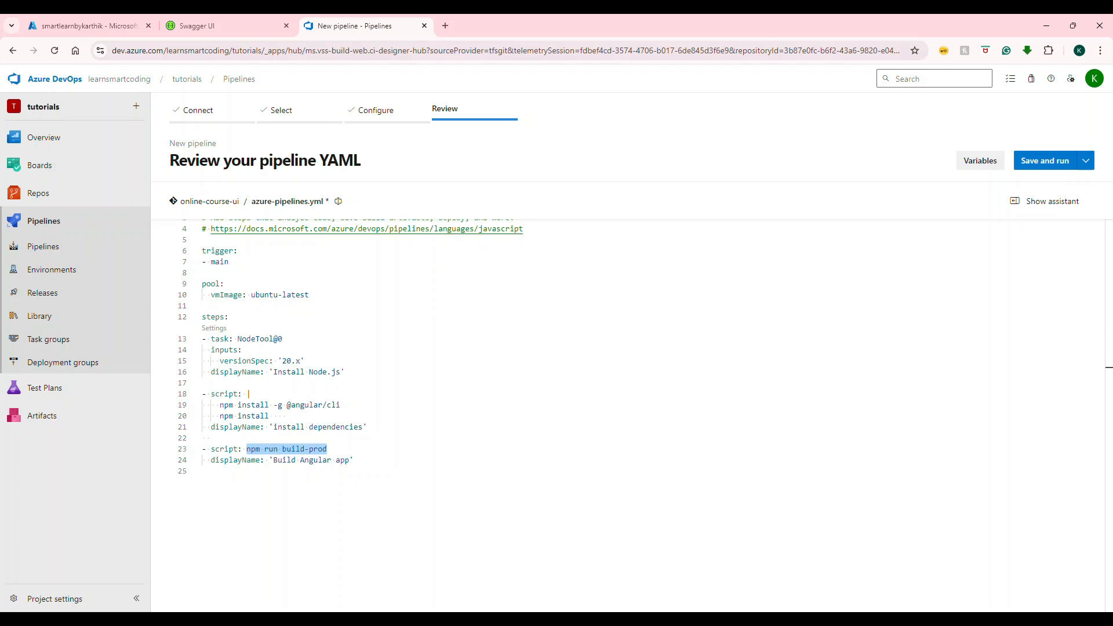
Add a commented-out script step for "npm test" with displayName 'Run tests' below the Angular build step of the pipeline YAML.
key("alt+Tab")
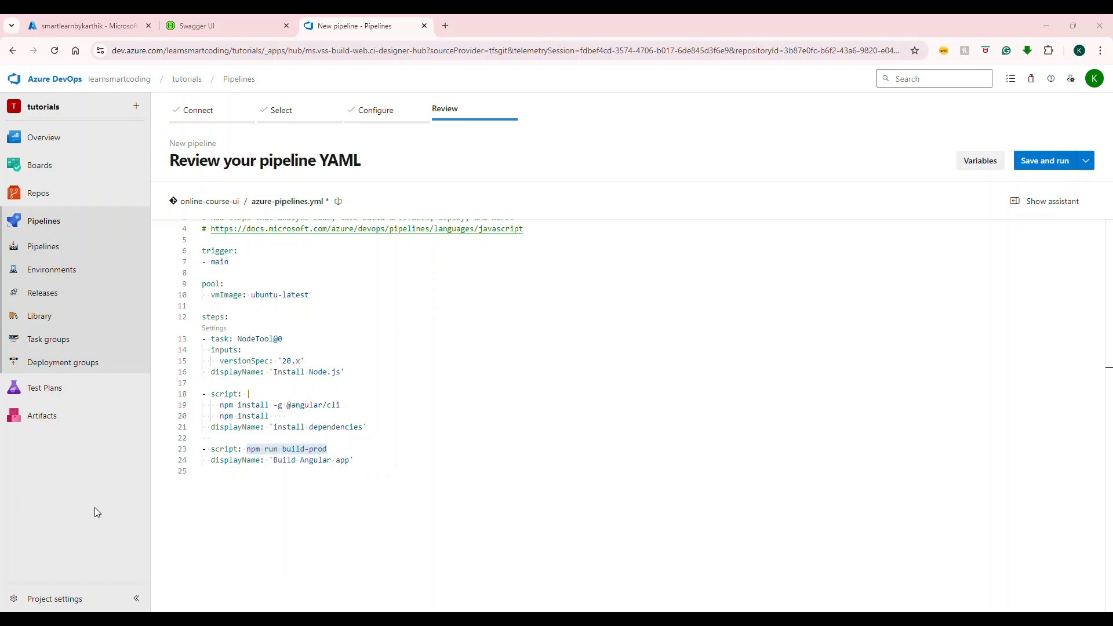
left_click(415, 512)
key("Return")
key("ctrl+space")
key("Return")
key("shift+Home")
type("# - script: npm test   # displayName: 'Run tests'")
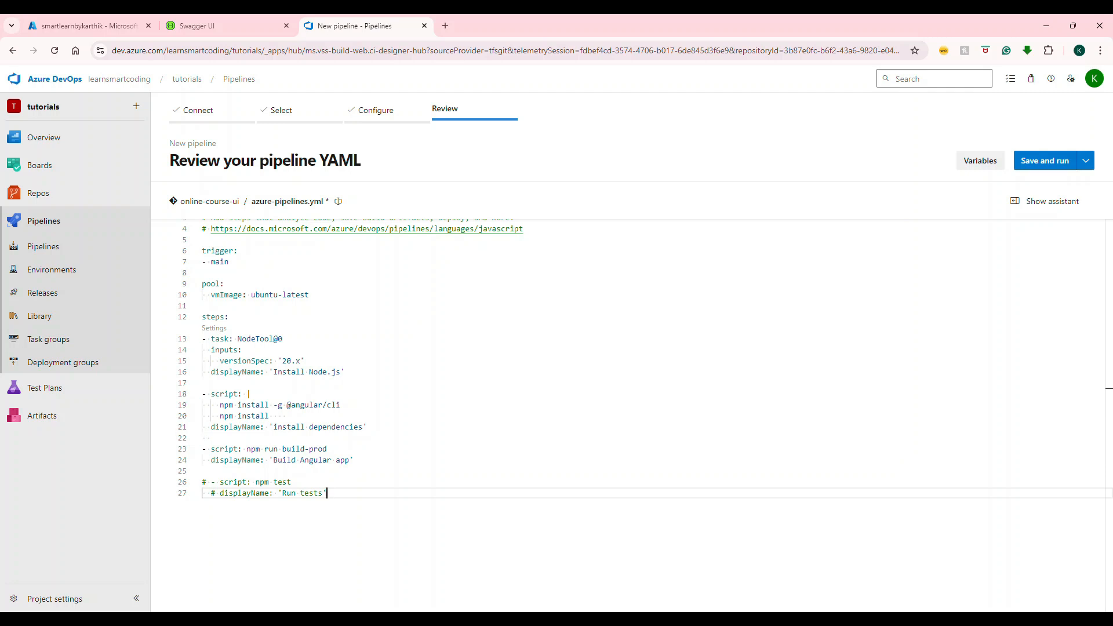
Add a PublishBuildArtifacts@1 task with pathToPublish 'dist/expense-tracker-web/browser', artifactName 'drop', publishLocation 'Container' and displayName 'Publish build artifacts' at the end of the YAML.
key("alt+Tab")
left_click(347, 495)
key("Return")
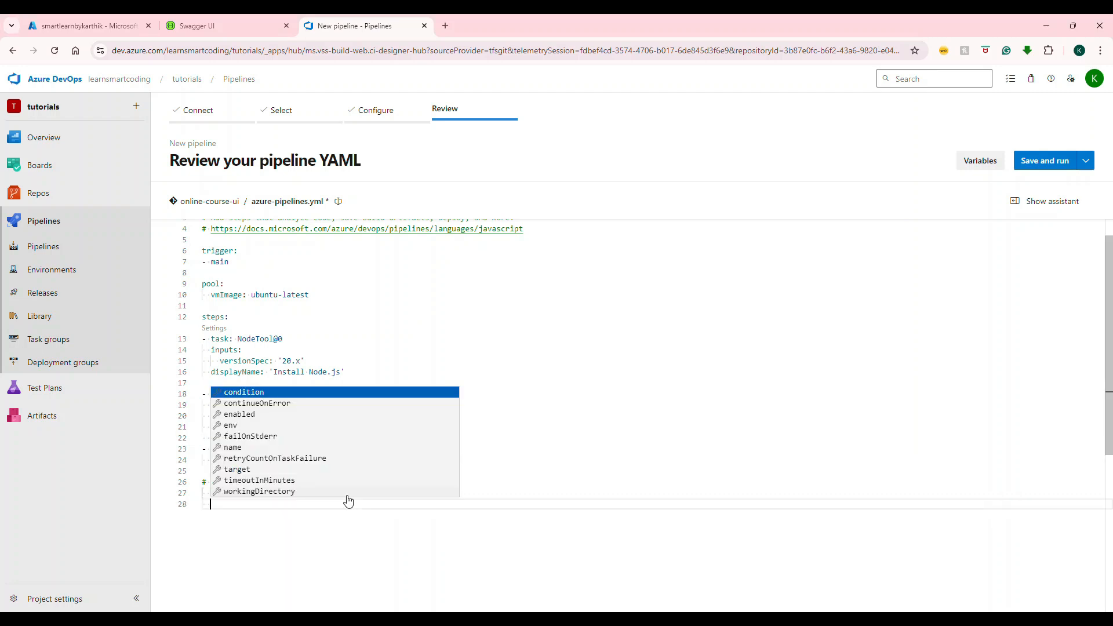
type("- task: PublishBuildArtifacts@1 inputs:   pathToPublish: 'dist/expense-tracker-web/browser'   artifactName: 'drop'   publishLocation: 'Container' displayName: 'Publish build artifacts'")
Correct the indentation of the PublishBuildArtifacts@1 task line so it aligns with the other pipeline steps, and check the lines below it.
key("Up")
key("Up")
key("Up")
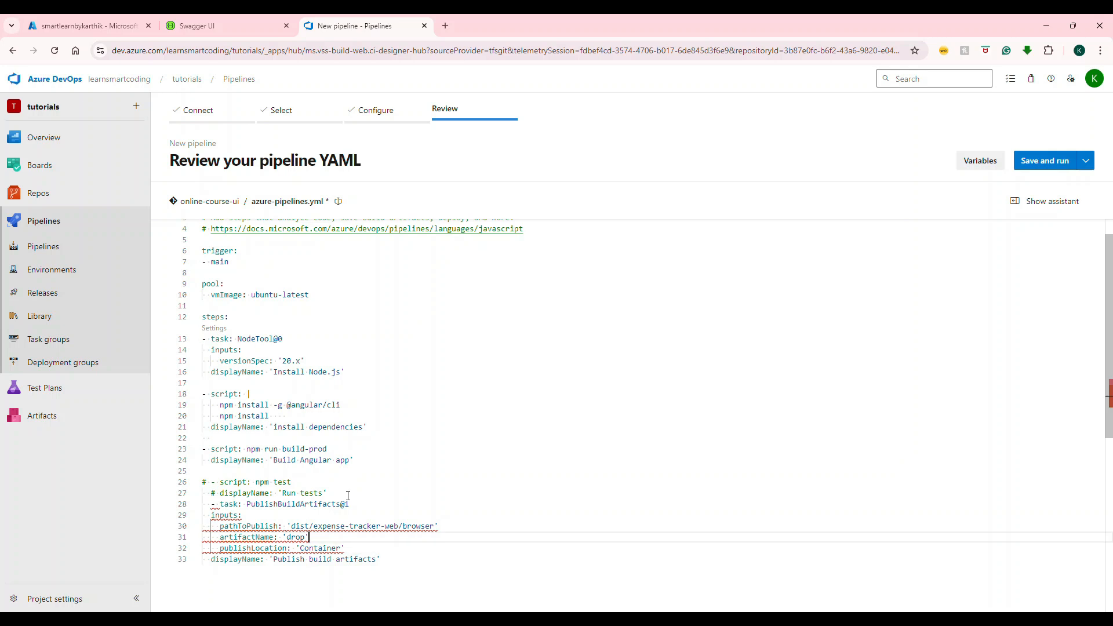
key("Up")
key("Up")
key("BackSpace")
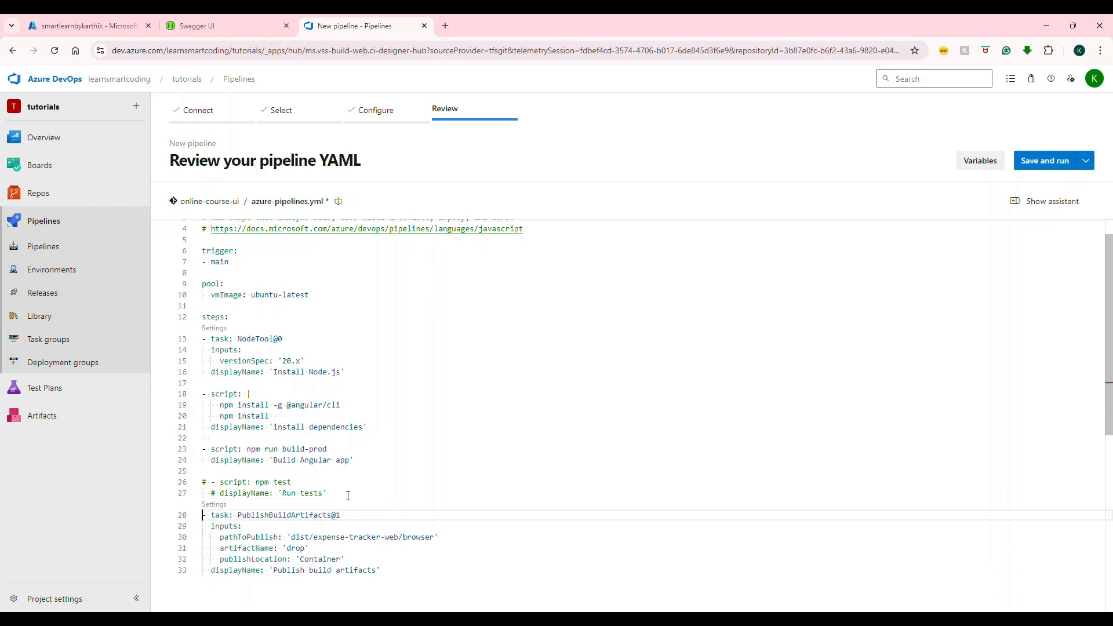
key("Down")
key("Down")
key("Down")
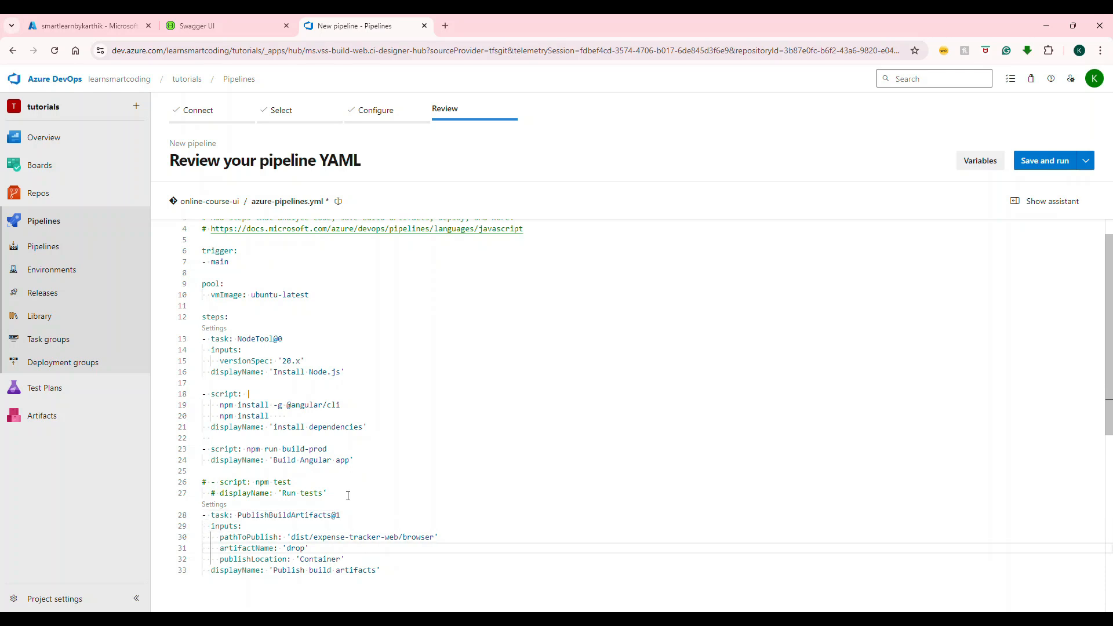
key("Down")
key("Down")
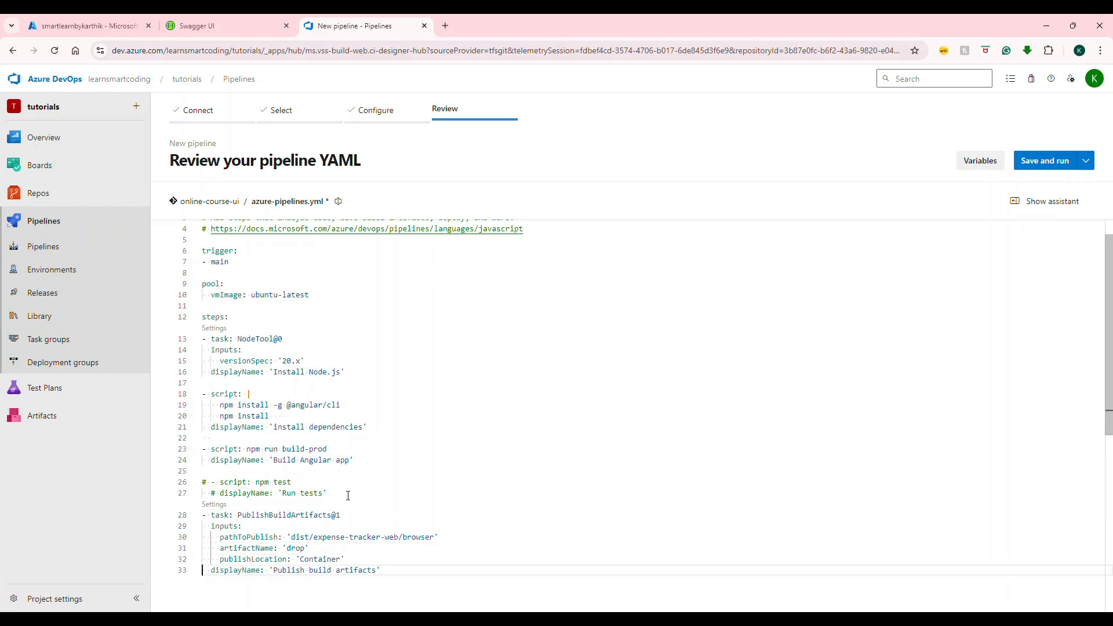
Switch to VS Code and copy the build outputPath value "dist/online-course" from angular.json.
mouse_move(776, 605)
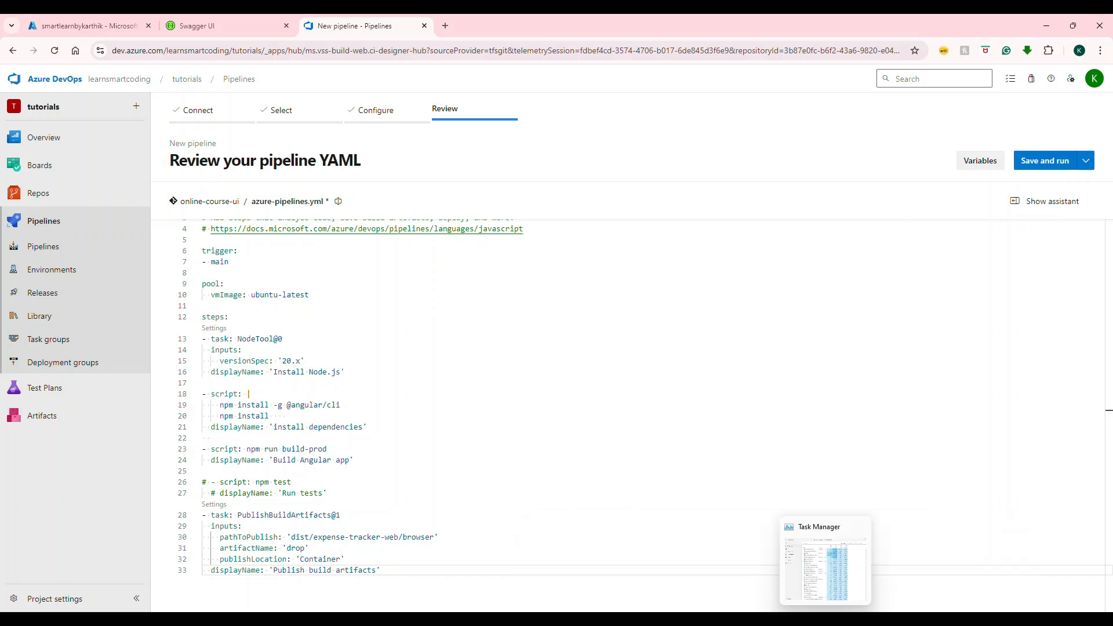
left_click(812, 582)
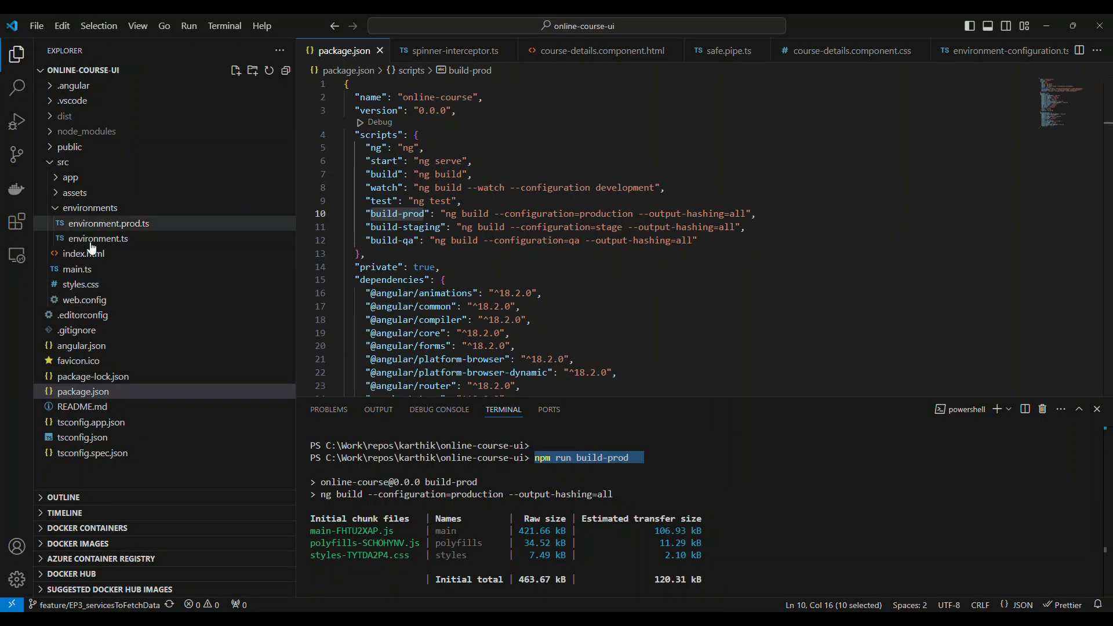
left_click(144, 347)
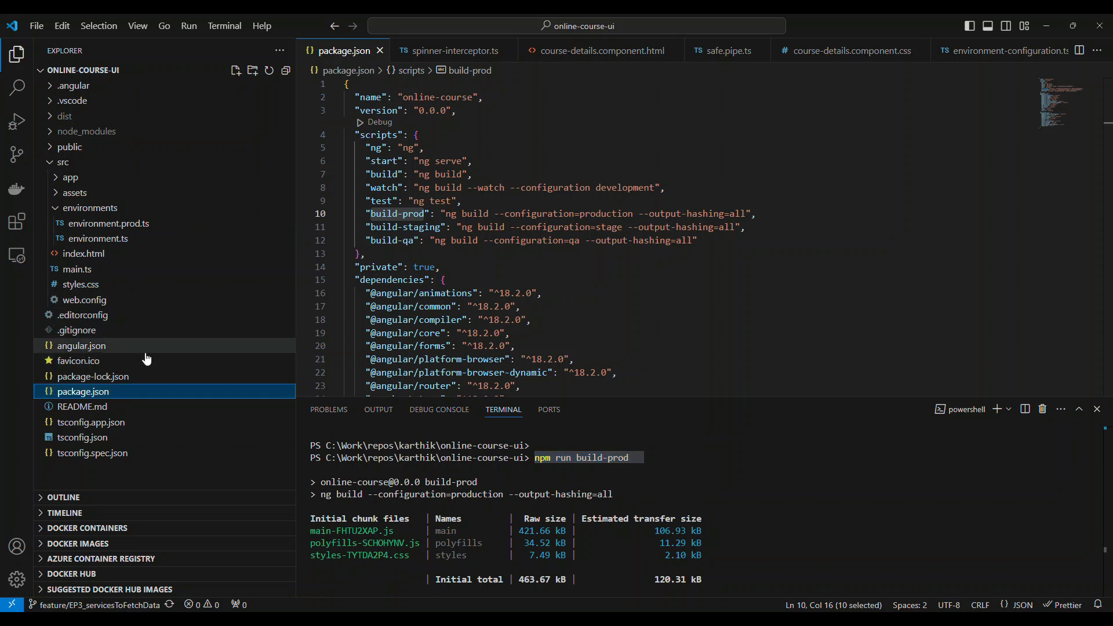
scroll(519, 311, "up", 4)
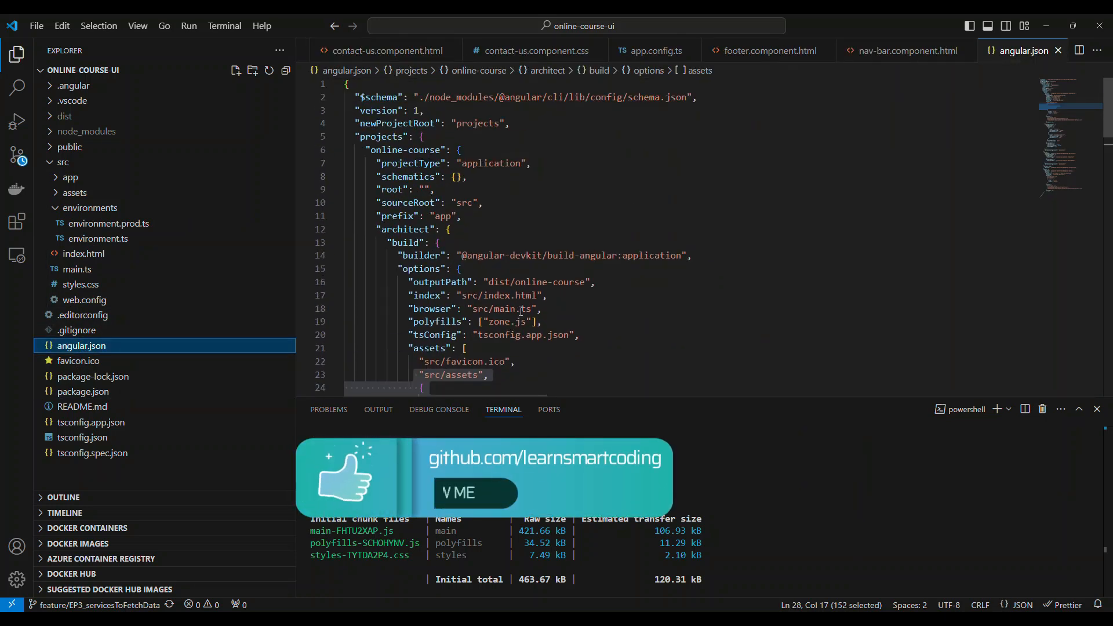
left_click(571, 216)
scroll(545, 221, "down", 5)
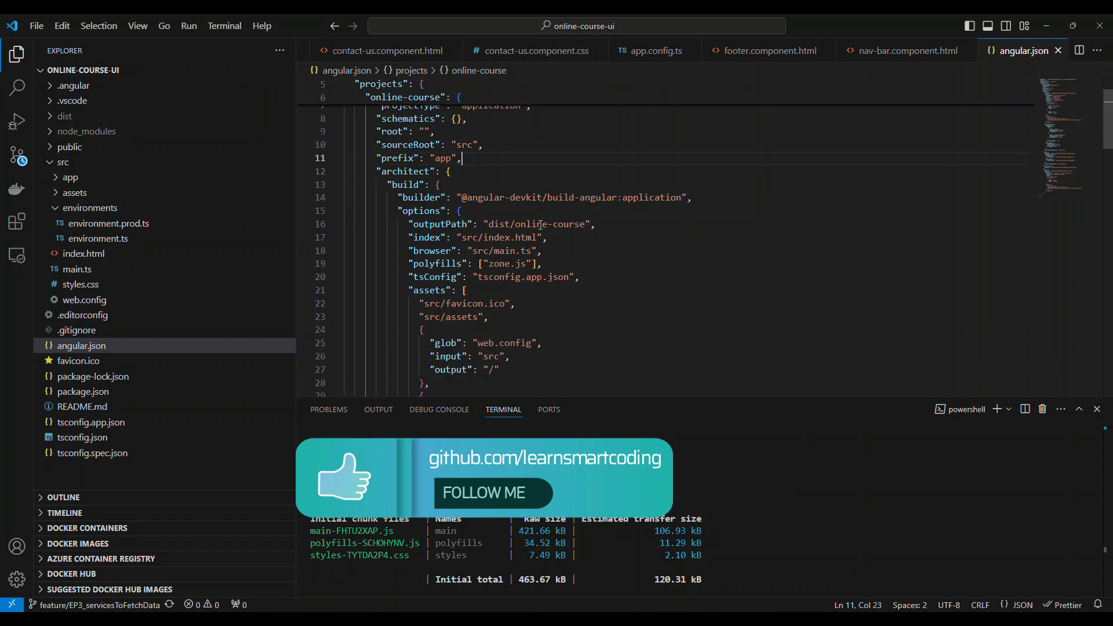
scroll(541, 226, "down", 3)
scroll(541, 226, "up", 8)
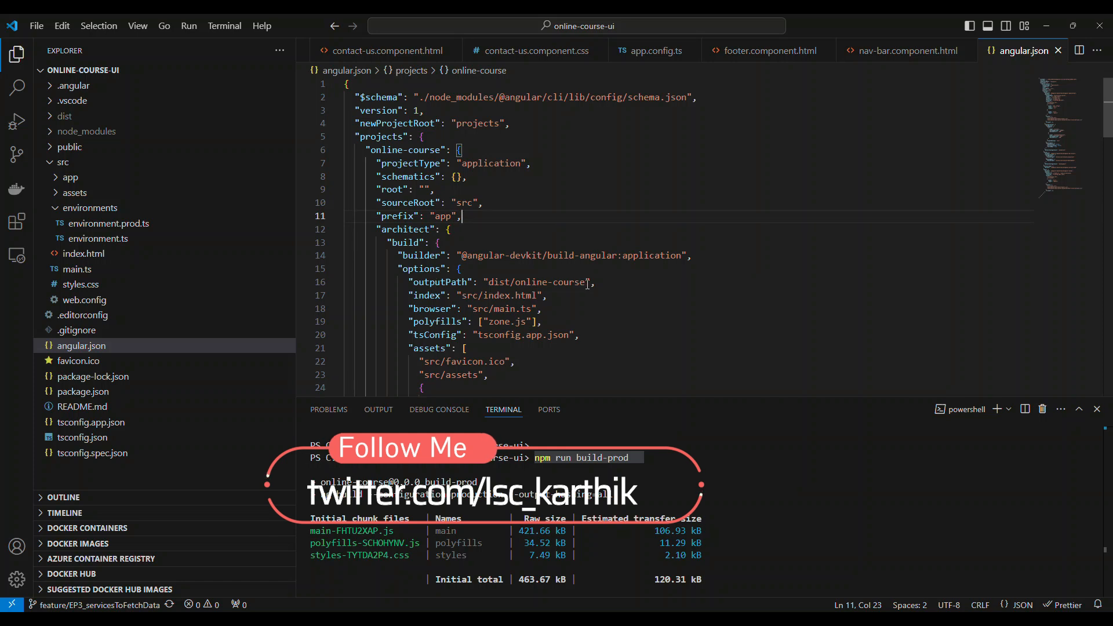
left_click(544, 295)
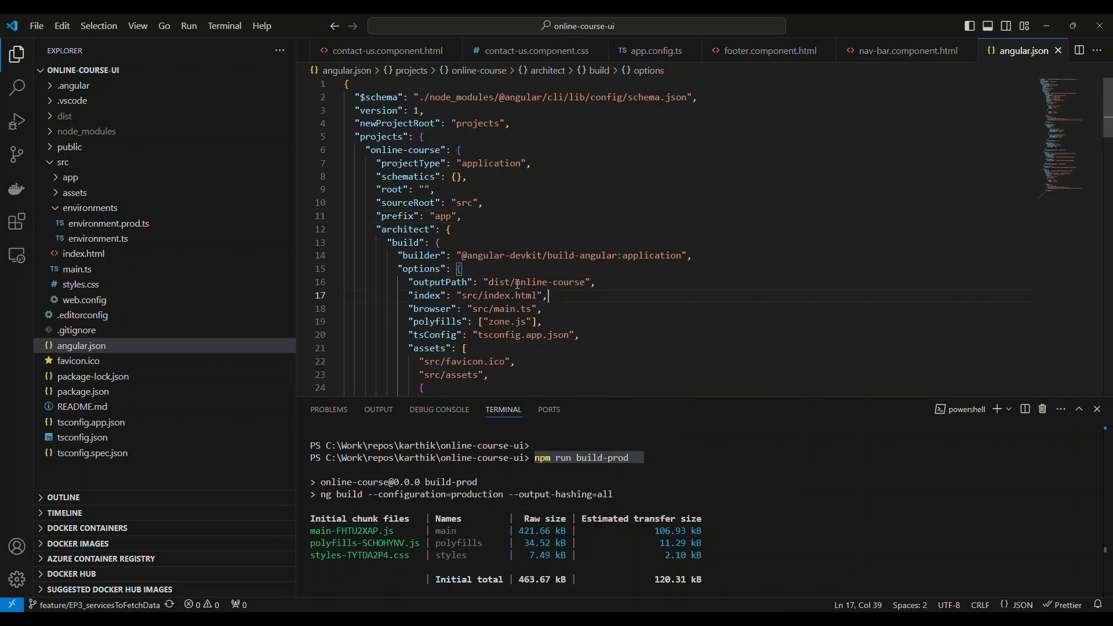
left_click_drag(489, 282, 585, 289)
key("ctrl+c")
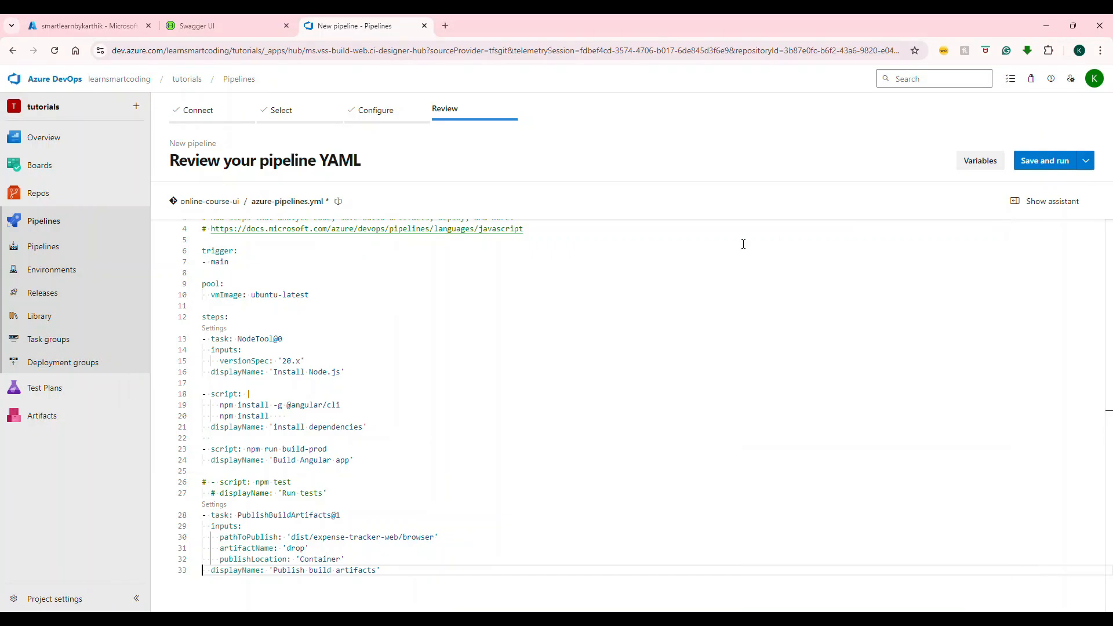
Back in Azure DevOps, change the publish task's pathToPublish to 'dist/online-course/browser' using the copied output path.
left_click(1053, 29)
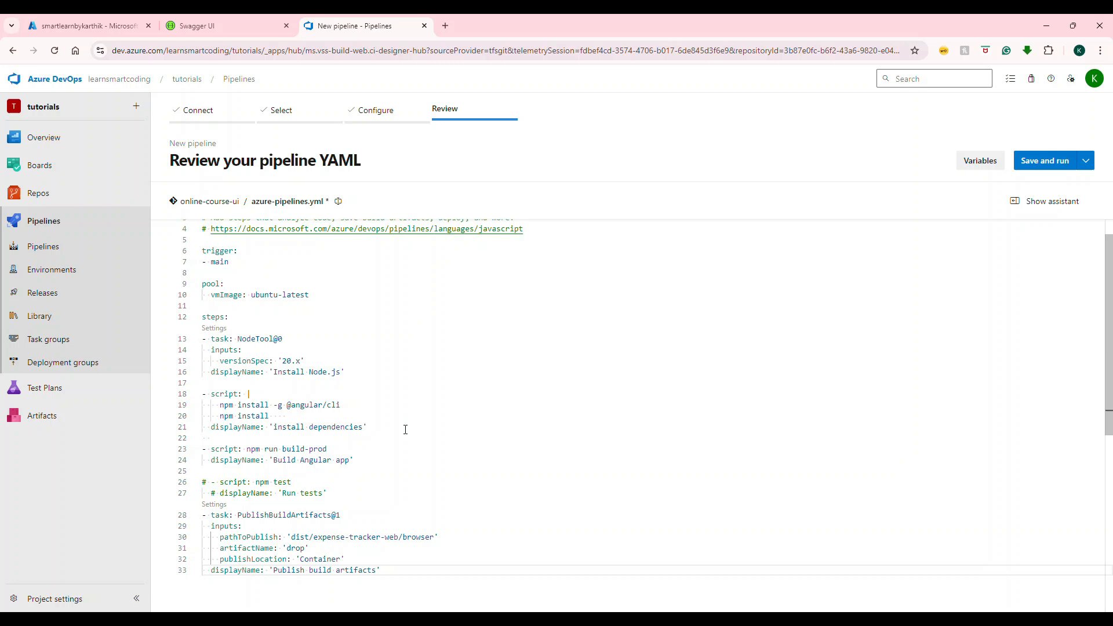
left_click(400, 537)
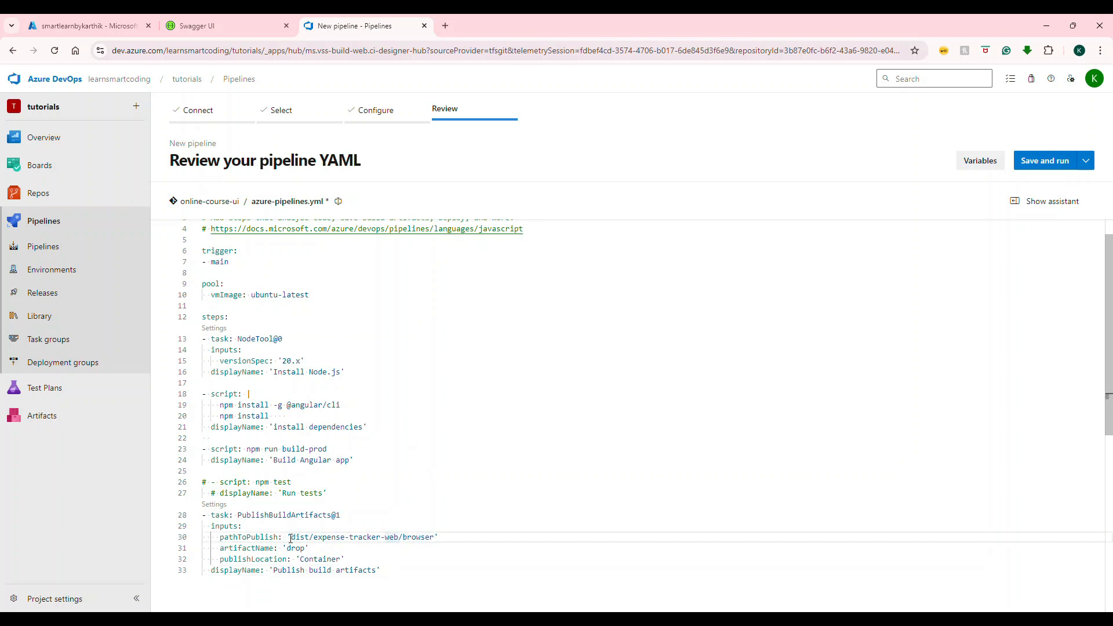
left_click_drag(290, 538, 398, 538)
key("ctrl+v")
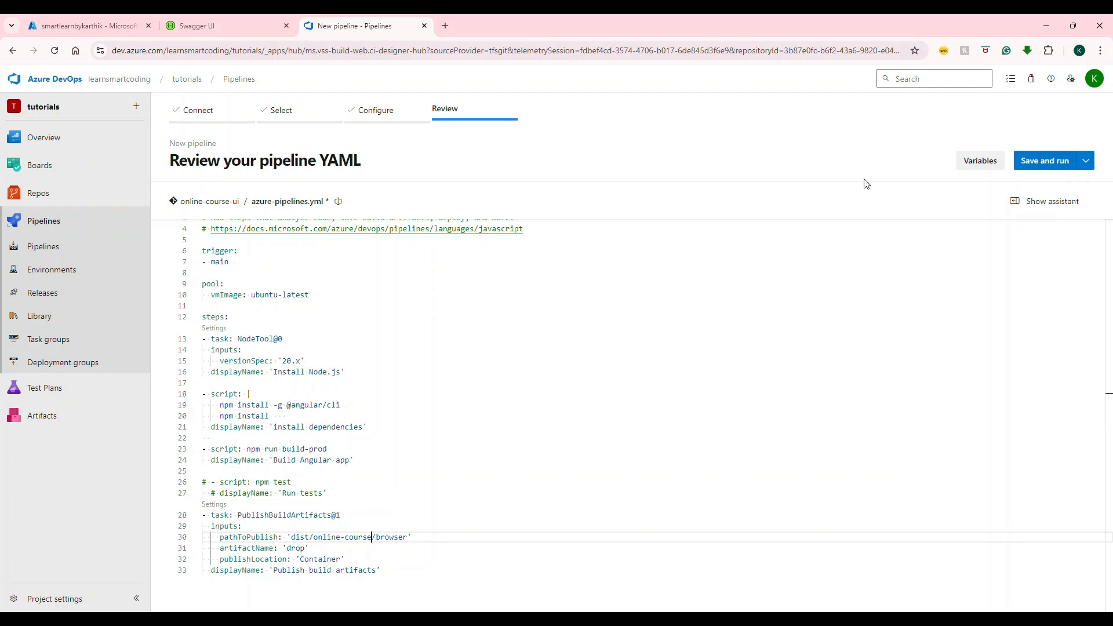
Save and run the pipeline, committing azure-pipelines.yml directly to main with the message "Set up CI with Azure Pipelines", and open its job.
left_click(289, 202)
left_click(316, 202)
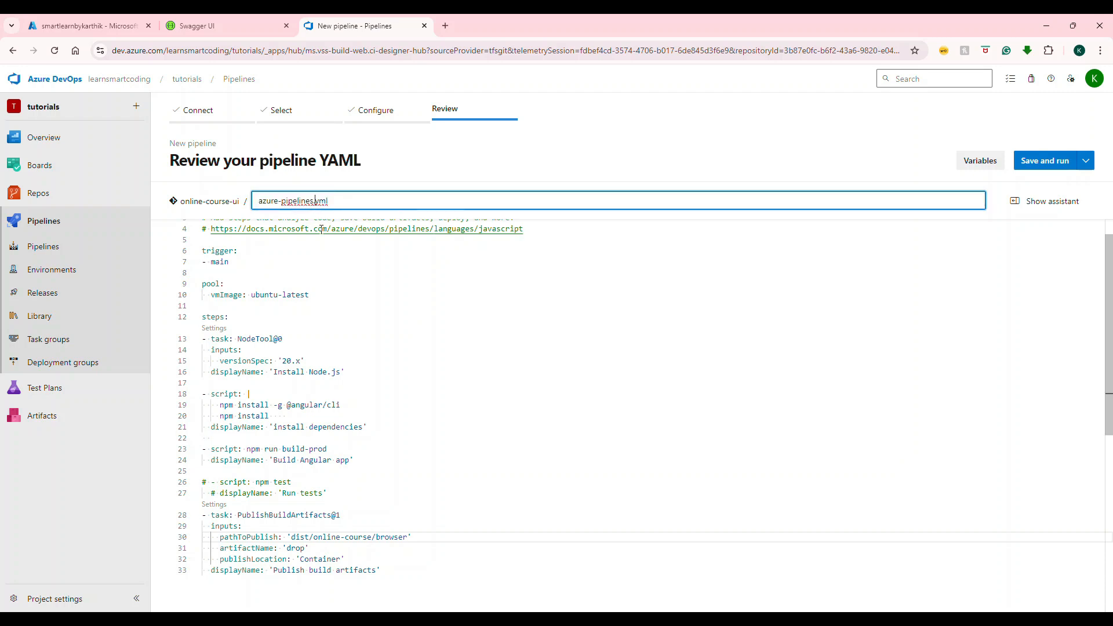
left_click(1056, 162)
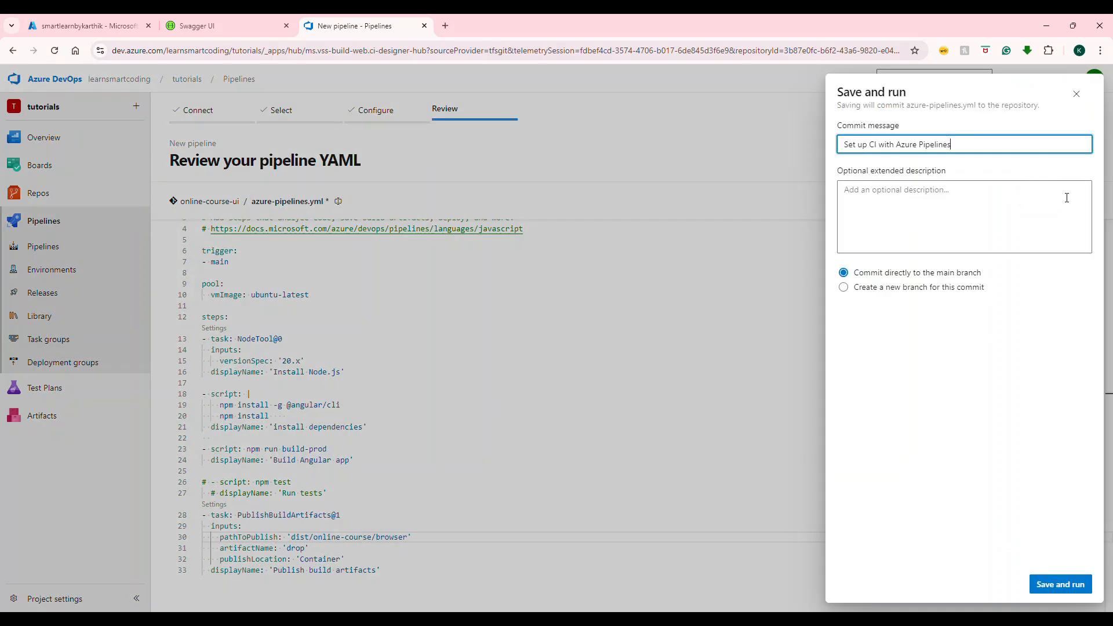
left_click(1056, 592)
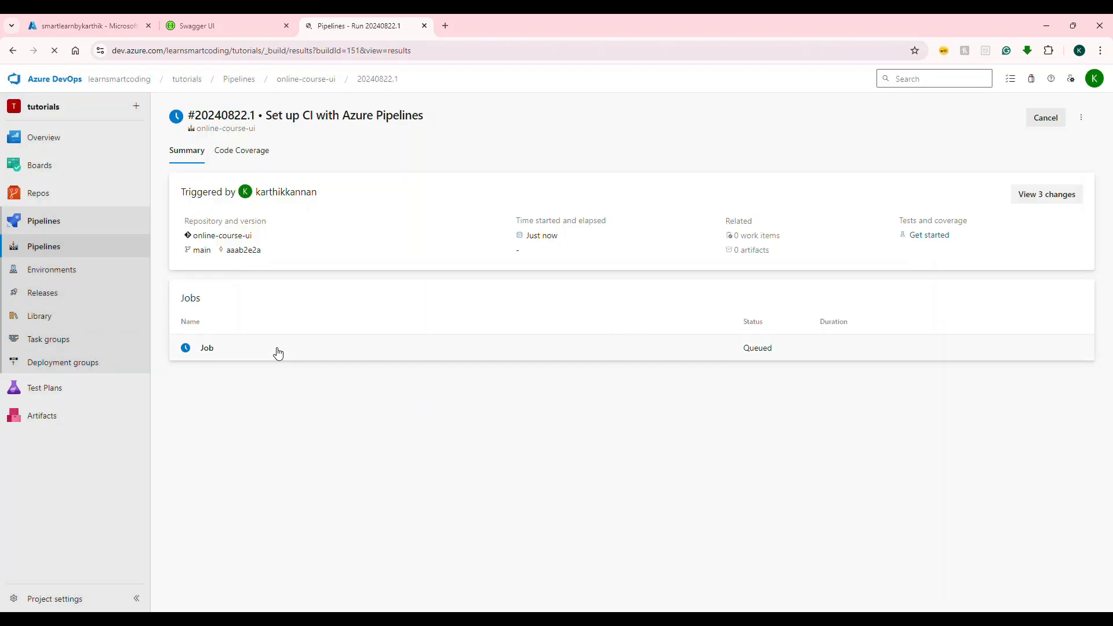
left_click(278, 352)
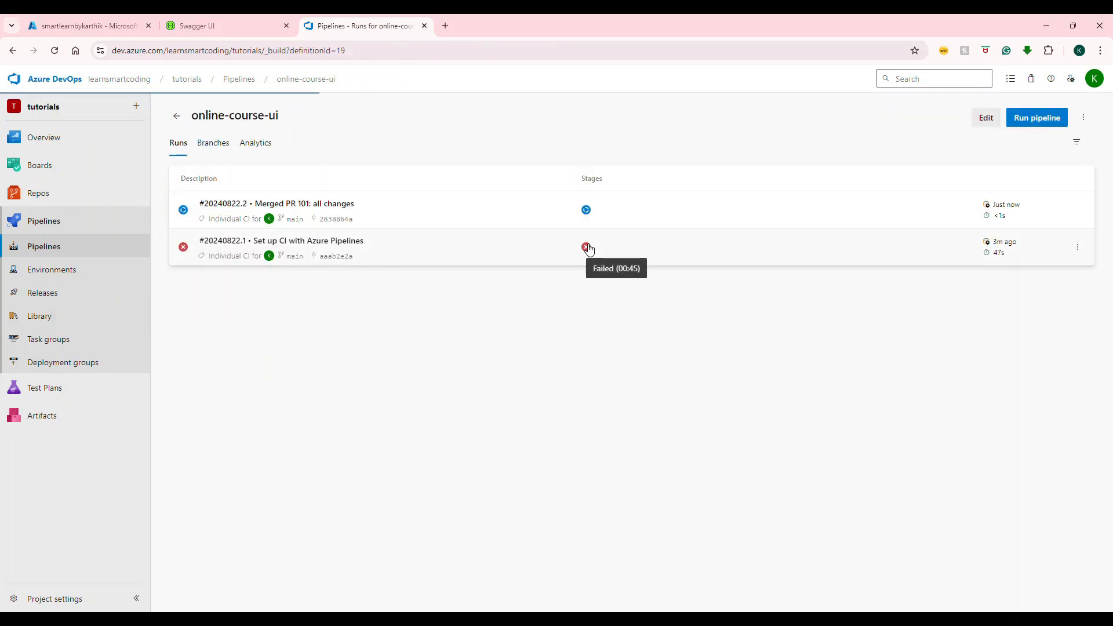
Inspect the Build Angular app log of run #20240822.1 for the error, then return to the run summary.
left_click(587, 247)
left_click(270, 307)
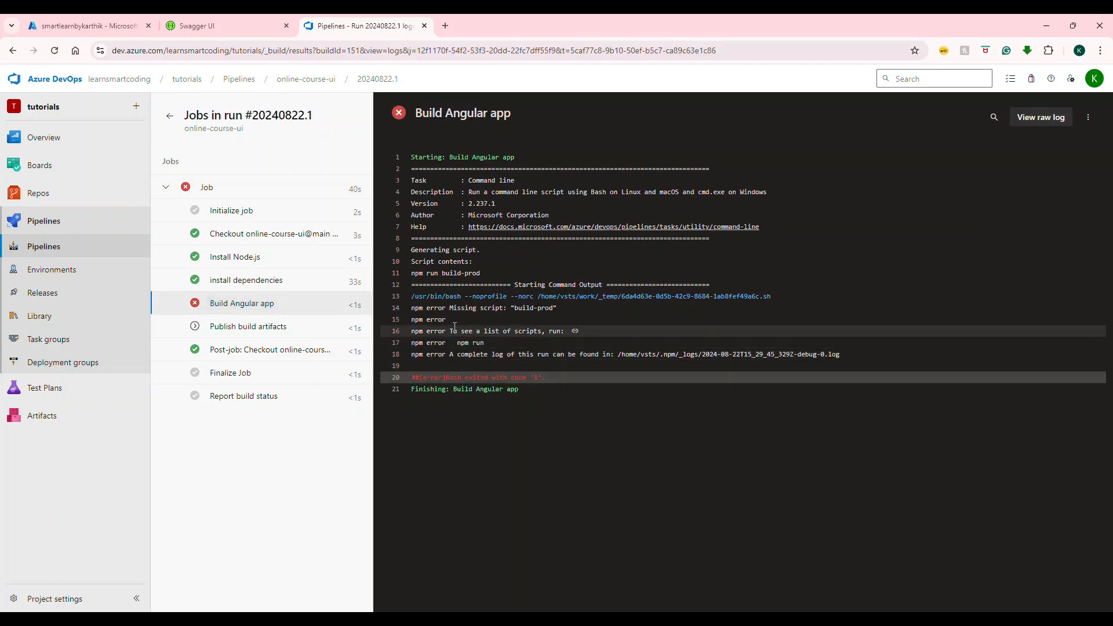
left_click_drag(411, 308, 545, 313)
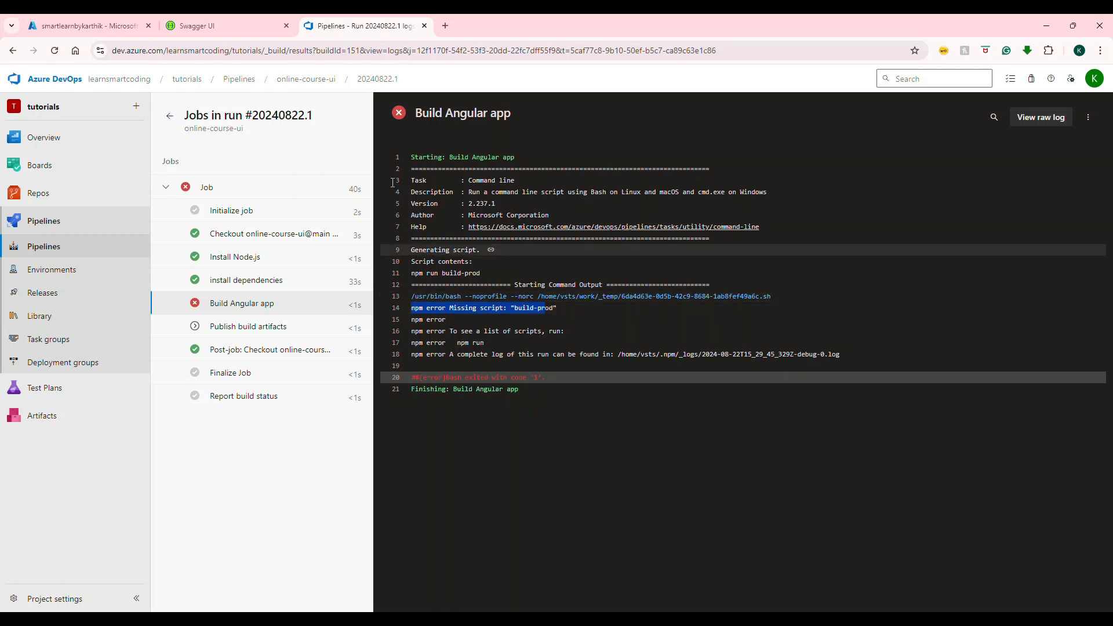
left_click(168, 123)
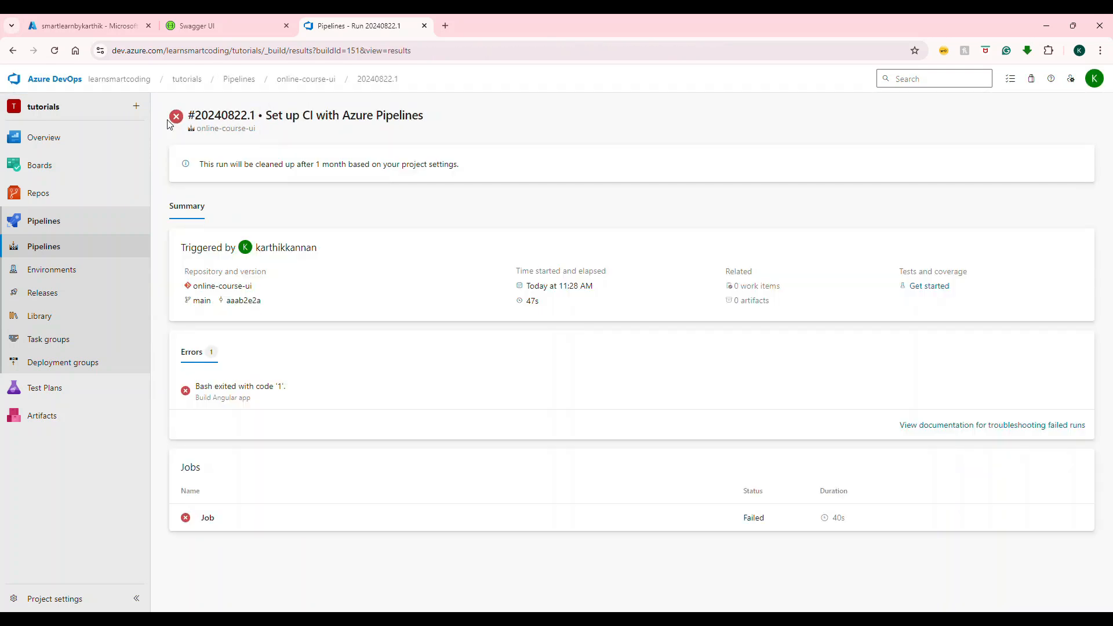
Open run #20240822.2 of the online-course-ui pipeline and view its published artifacts.
left_click(58, 249)
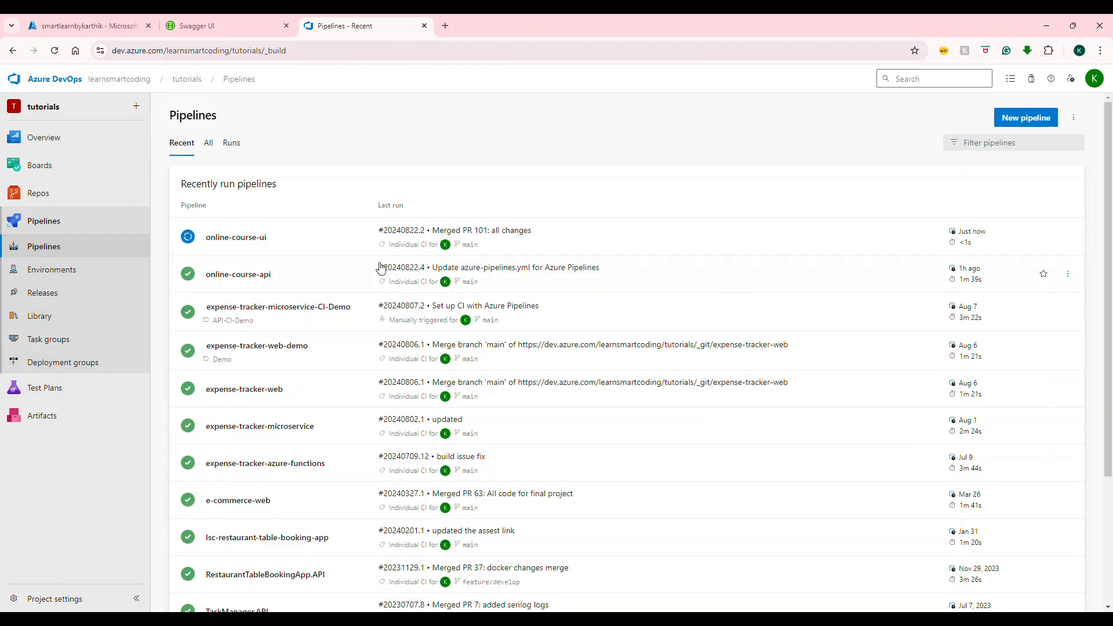
left_click(262, 254)
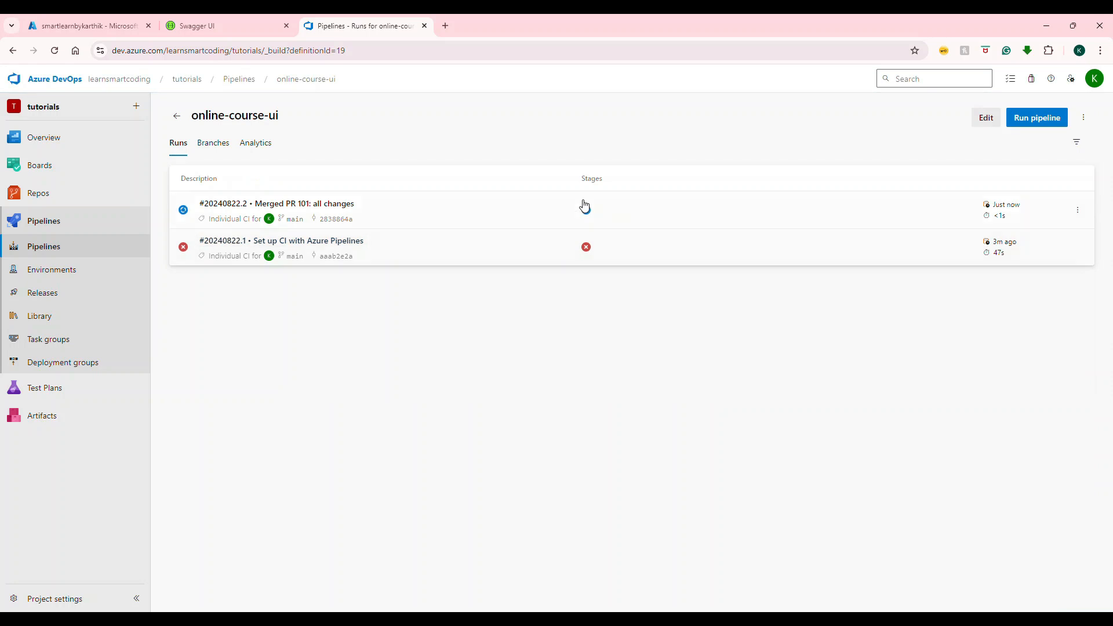
left_click(586, 211)
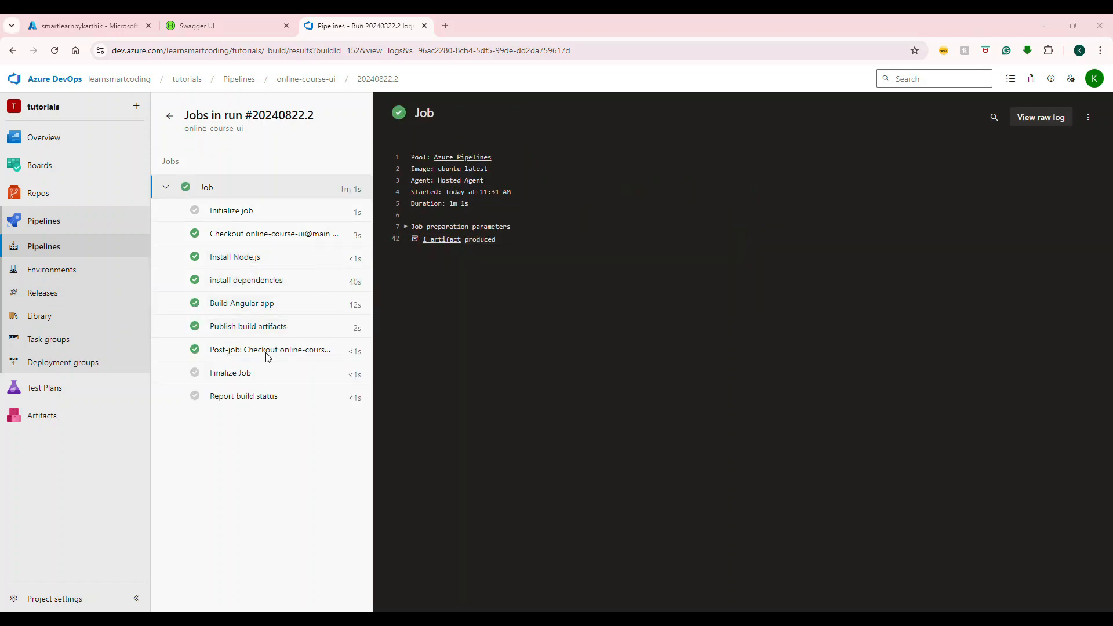
left_click(443, 240)
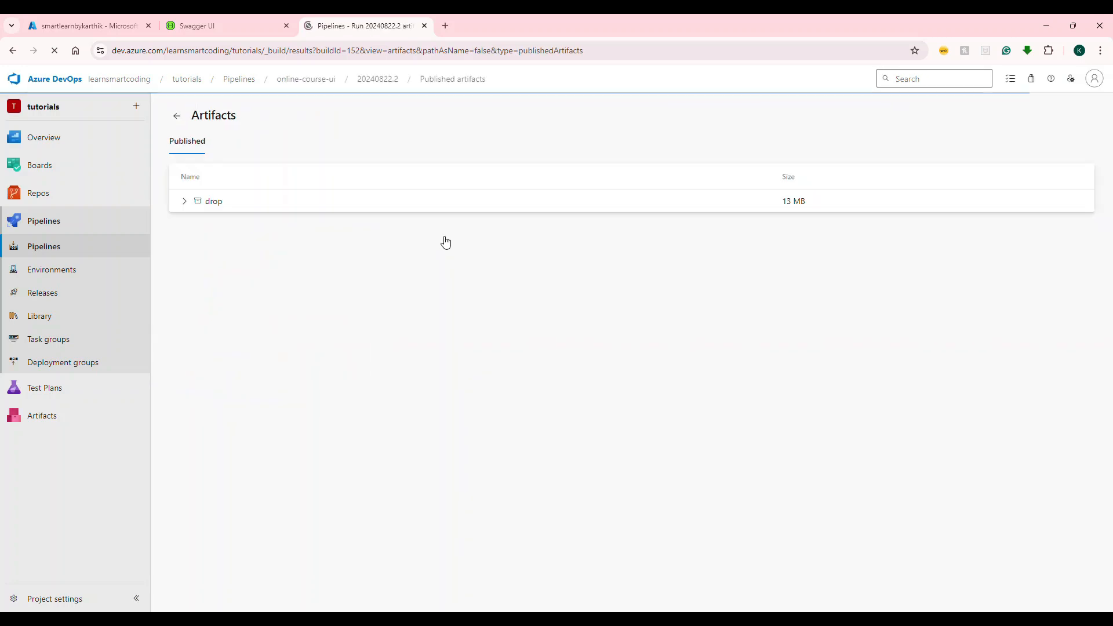
Examine the contents of the published drop artifact, including its assets and skills folders.
left_click(185, 201)
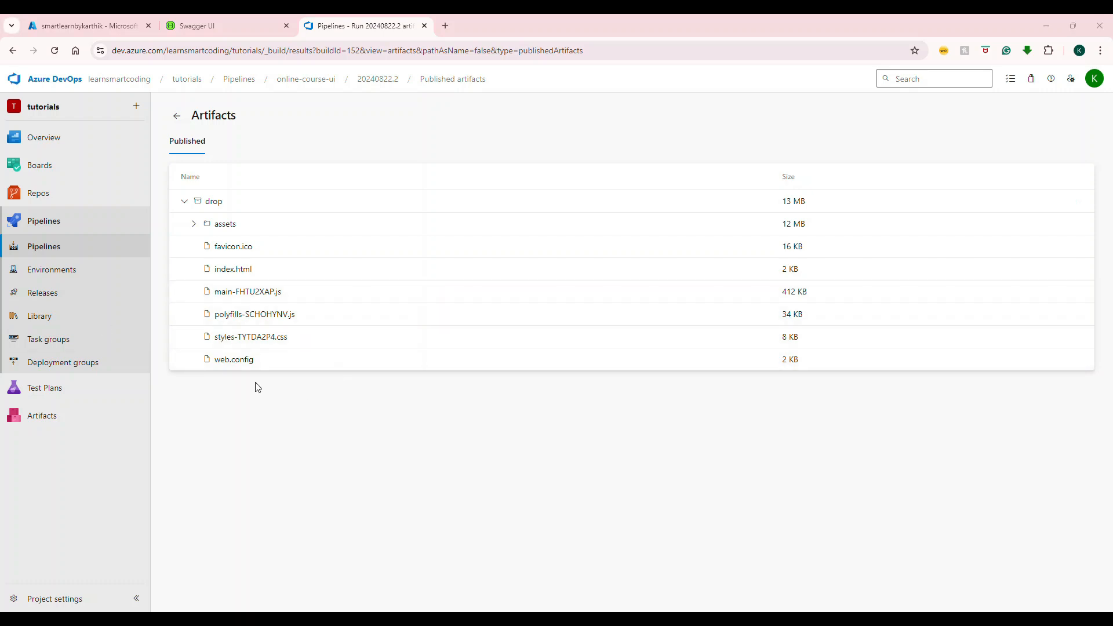
left_click(195, 224)
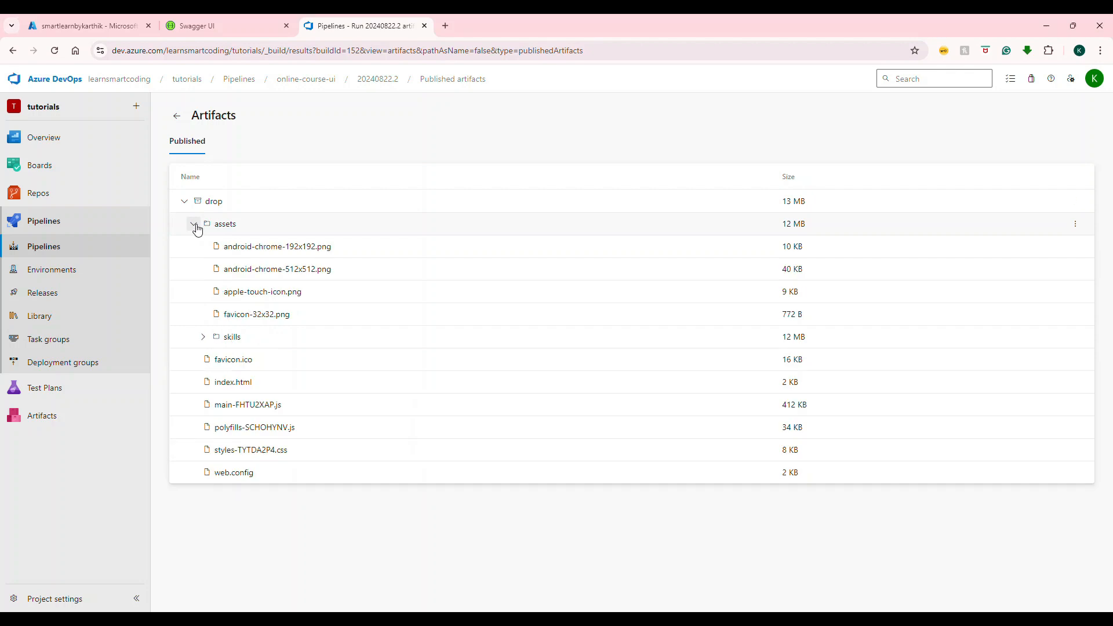
left_click(203, 338)
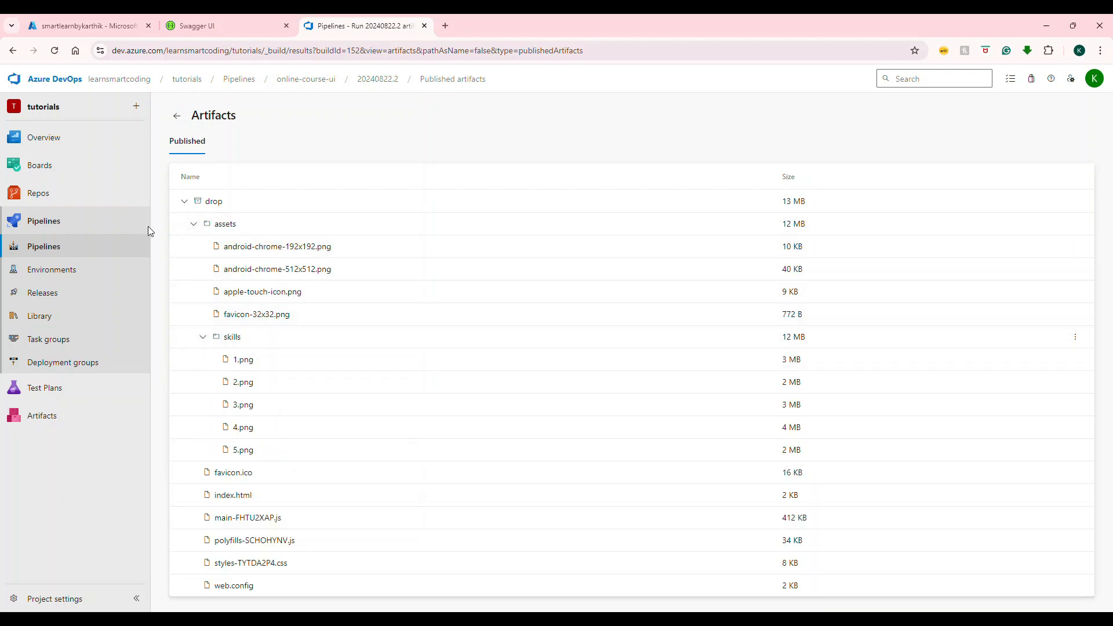
Create a new release pipeline with a stage based on the Azure App Service deployment template.
left_click(47, 294)
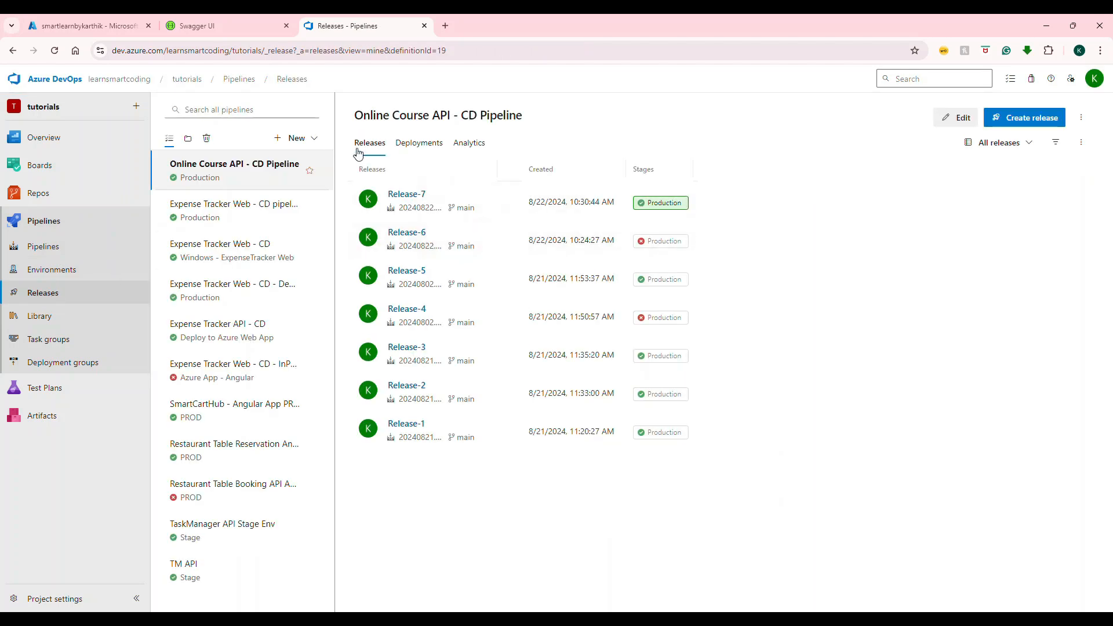
left_click(312, 140)
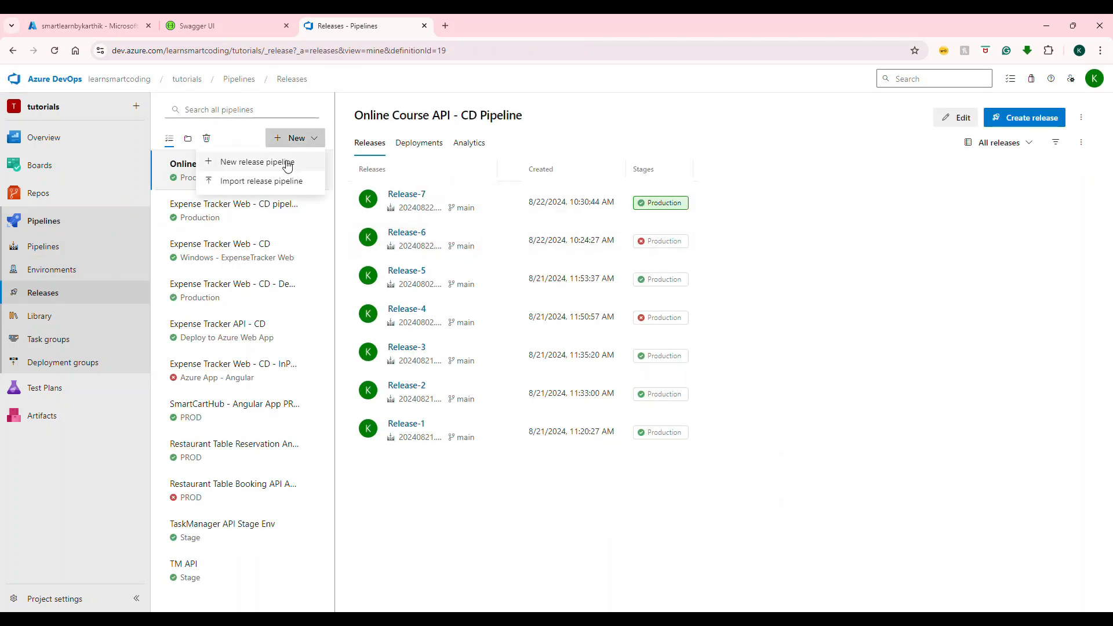
left_click(286, 165)
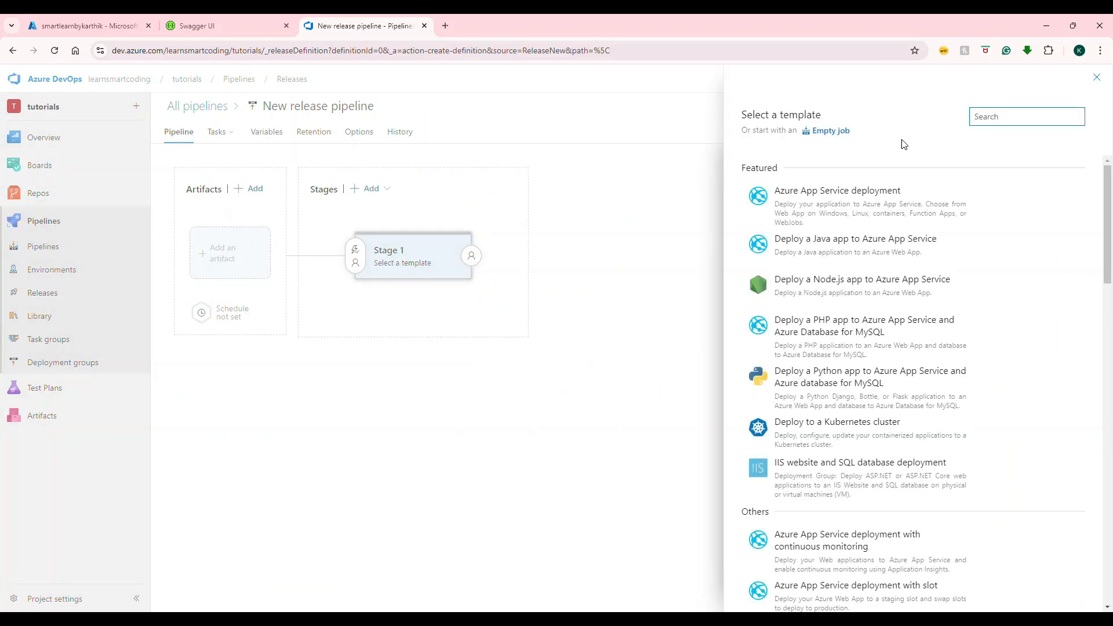
left_click(857, 193)
left_click(1052, 203)
Rename the release pipeline as "Online Course Web | CD Pipeline".
left_click(284, 104)
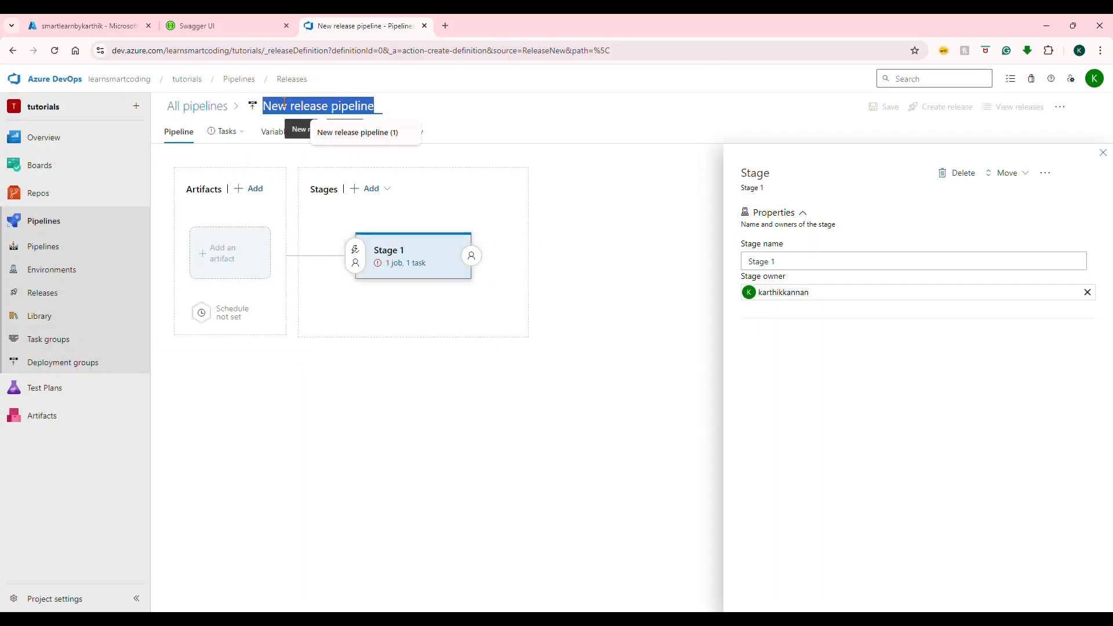
type("Online ")
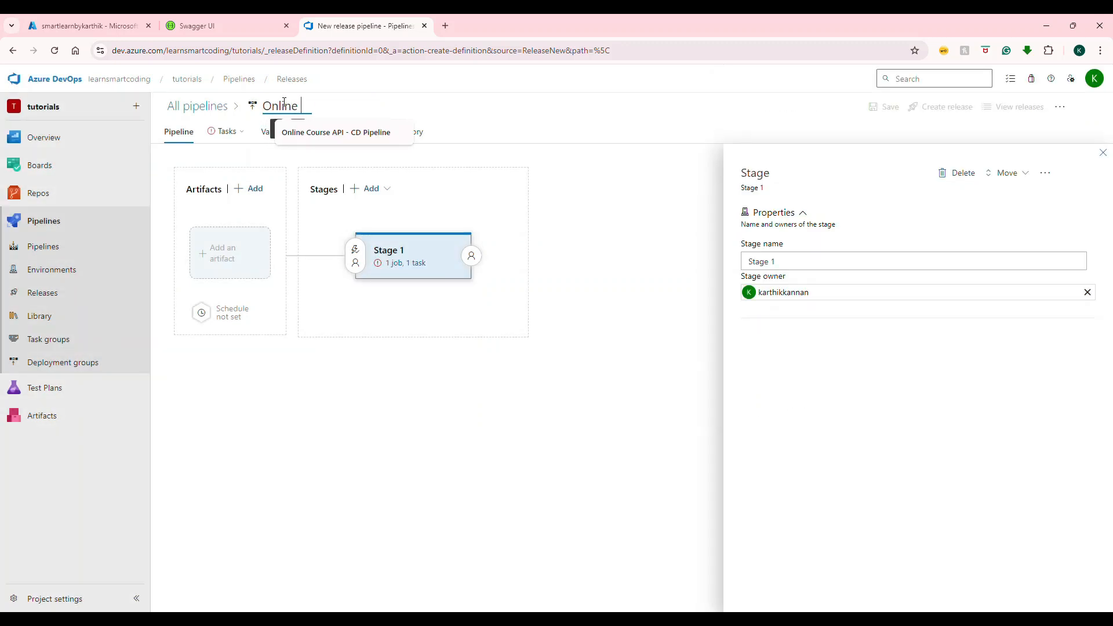
type("Course ")
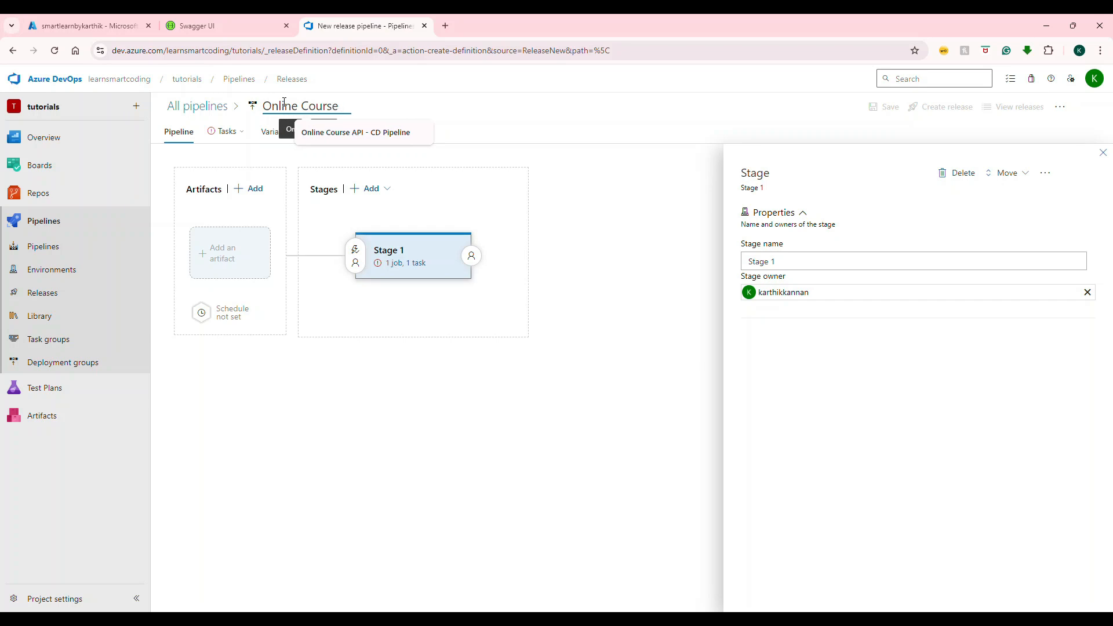
type("Web | CD")
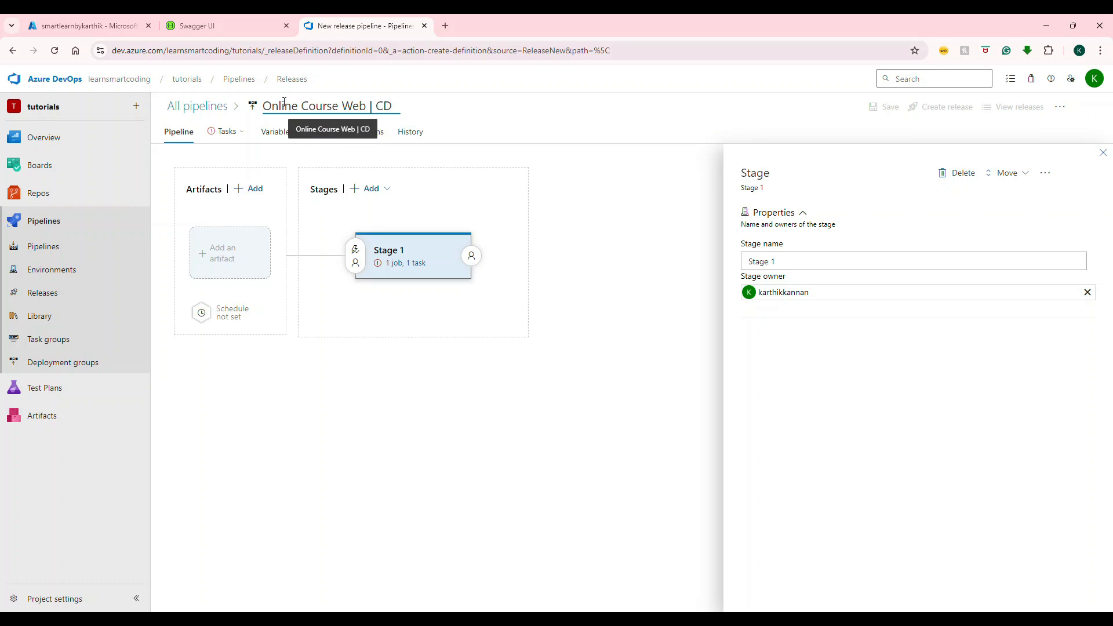
type(" Pip")
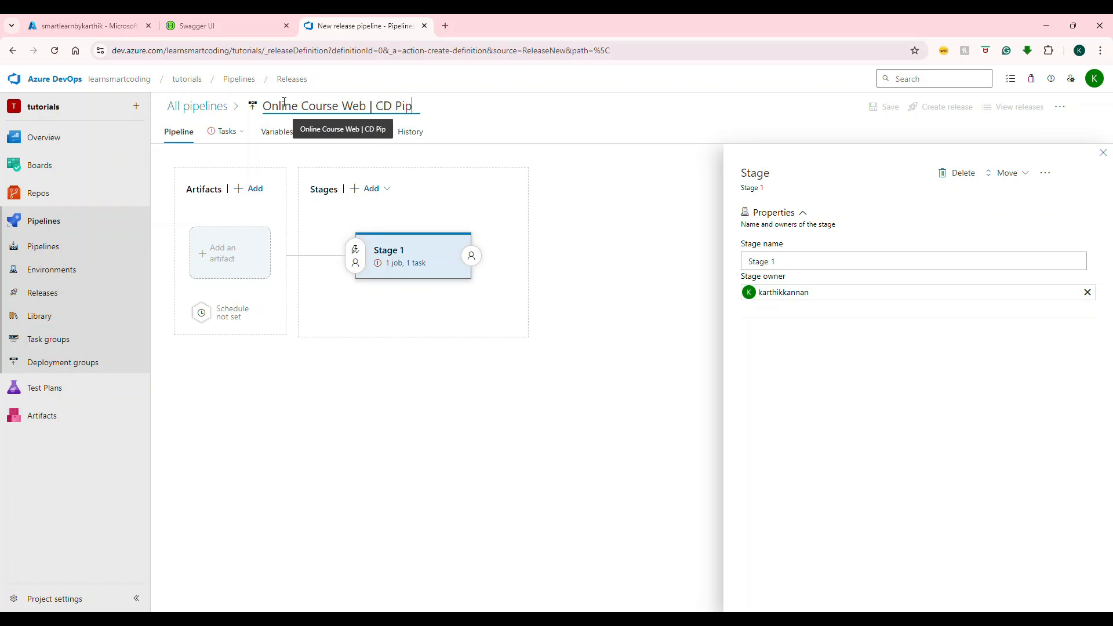
type("eline")
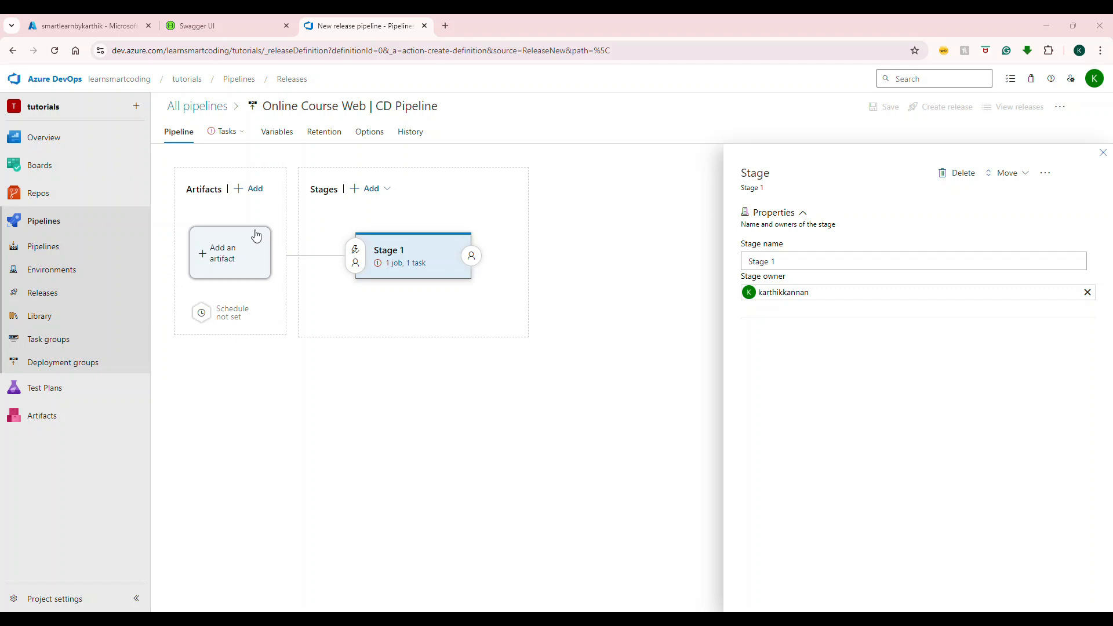
Add the online-course-ui build pipeline from the tutorials project as the release artifact, keeping the Latest default version.
left_click(245, 257)
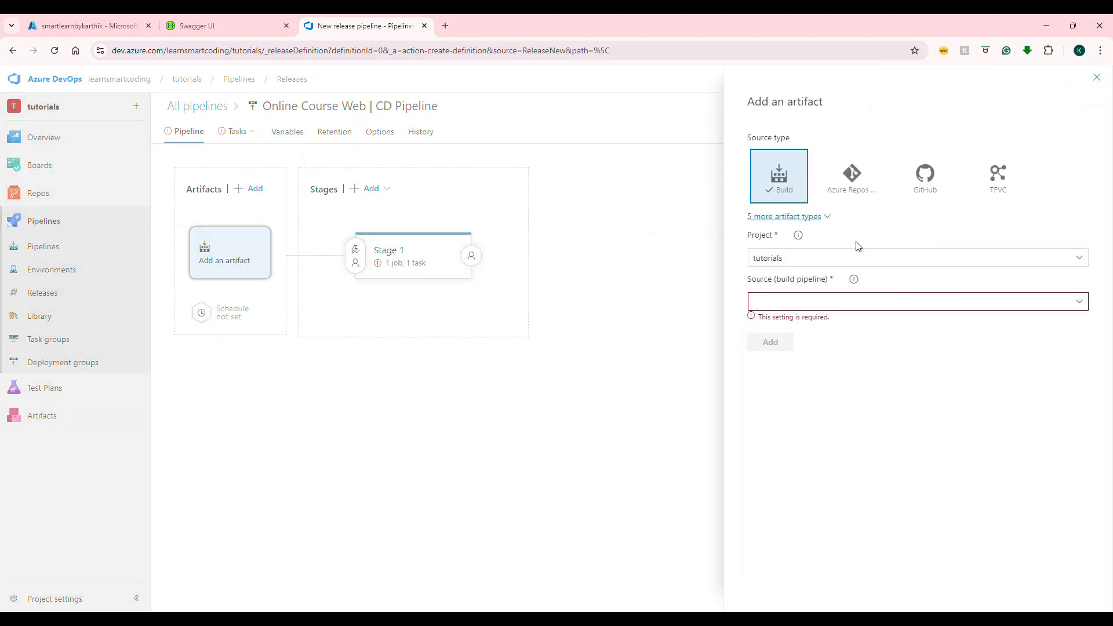
left_click(1080, 306)
type("onli")
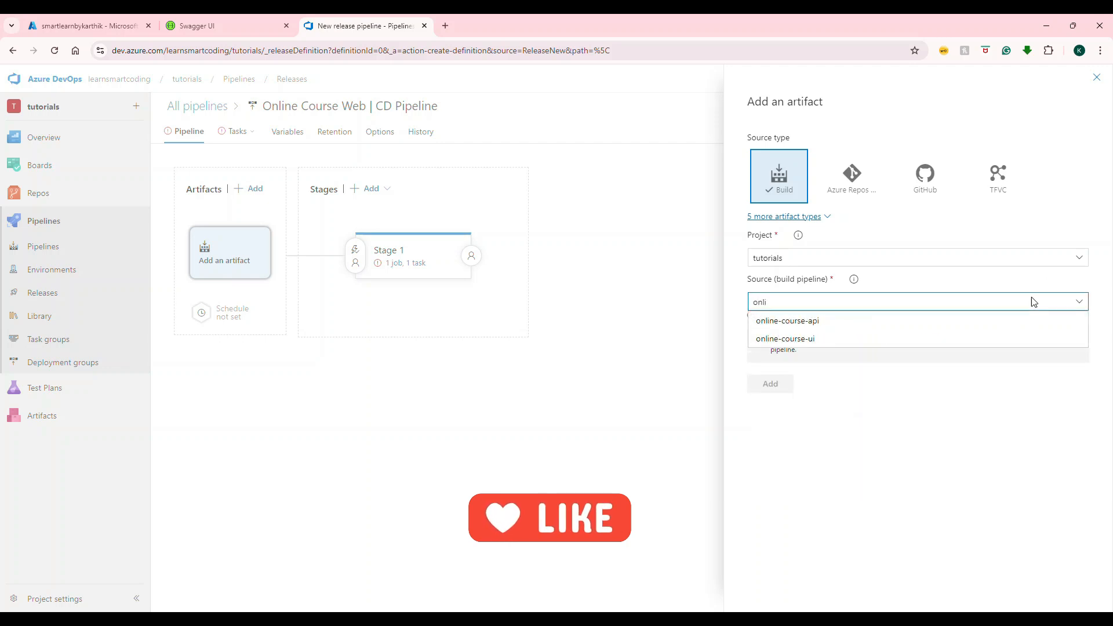
left_click(902, 339)
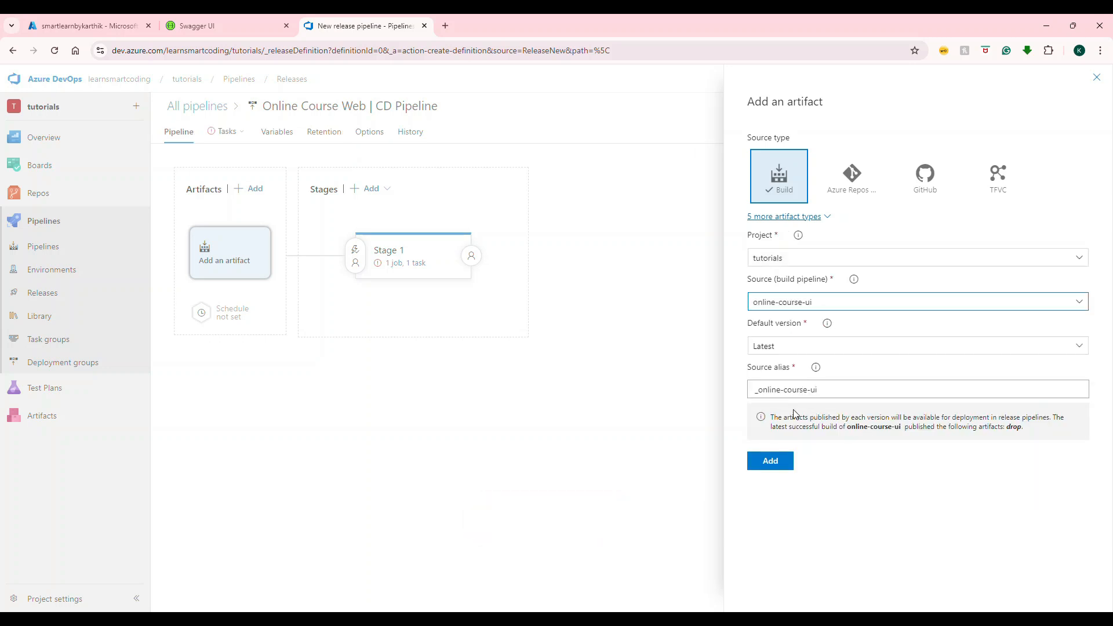
left_click(772, 463)
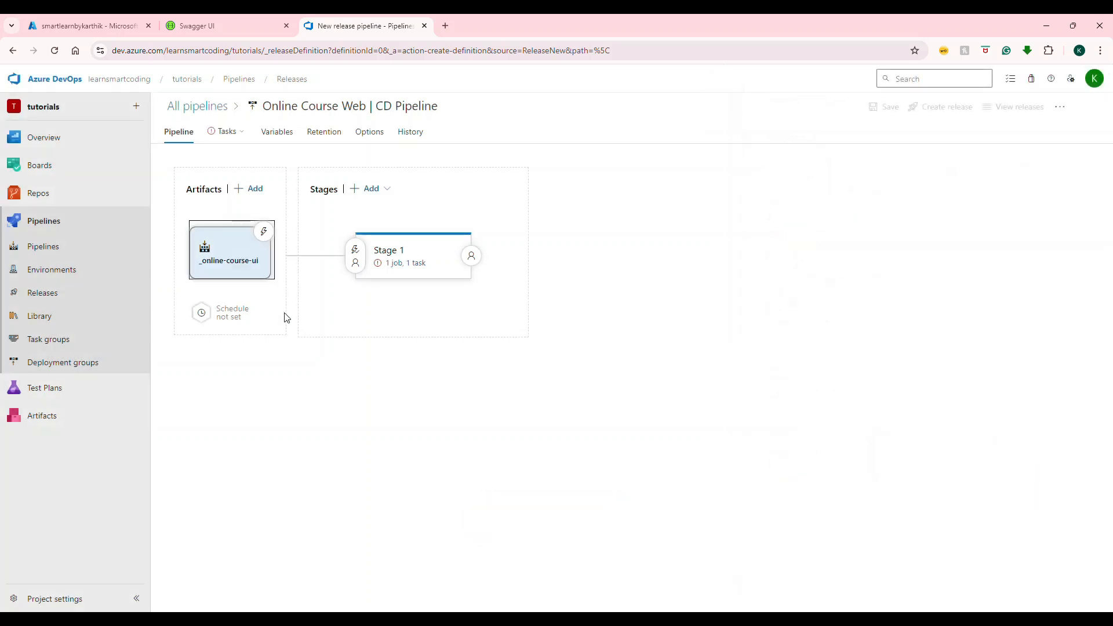
Enable the continuous deployment trigger on the _online-course-ui artifact.
left_click(263, 233)
left_click(758, 211)
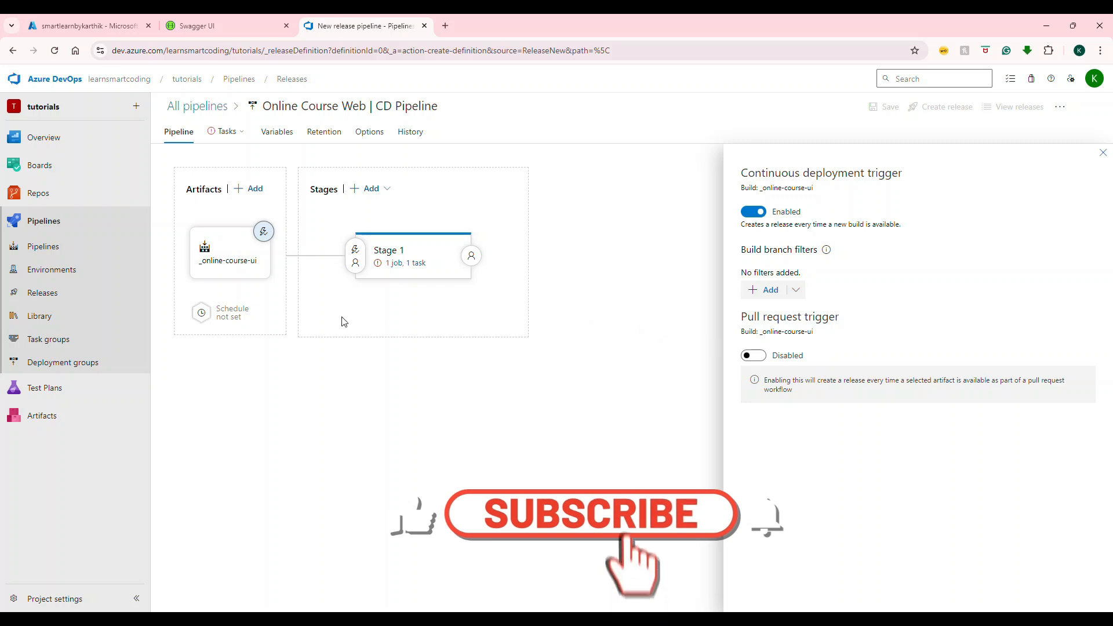
left_click(1101, 155)
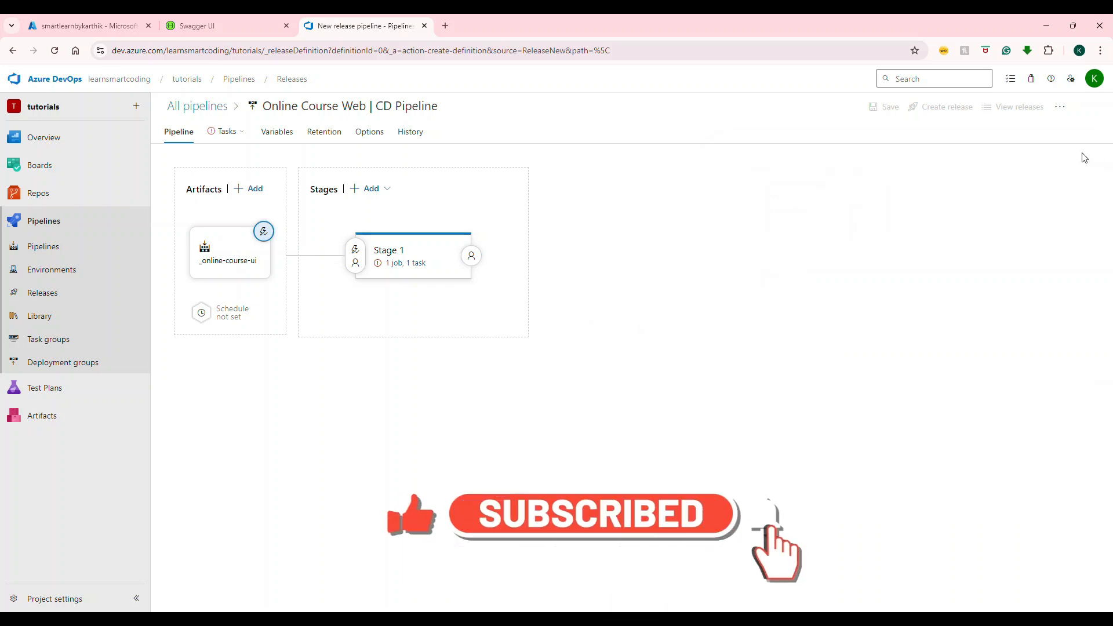
Rename the deployment stage Stage 1 as Production.
left_click(444, 256)
triple_click(784, 260)
type("Production")
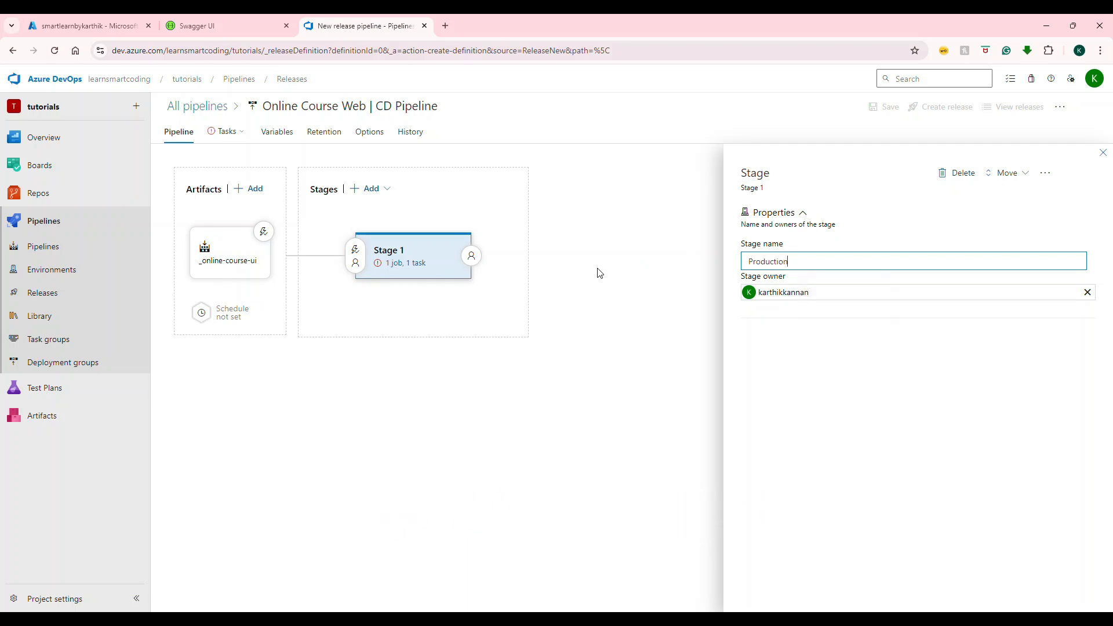
Open the Production stage's tasks and review the service connections available for its Azure subscription.
left_click(414, 265)
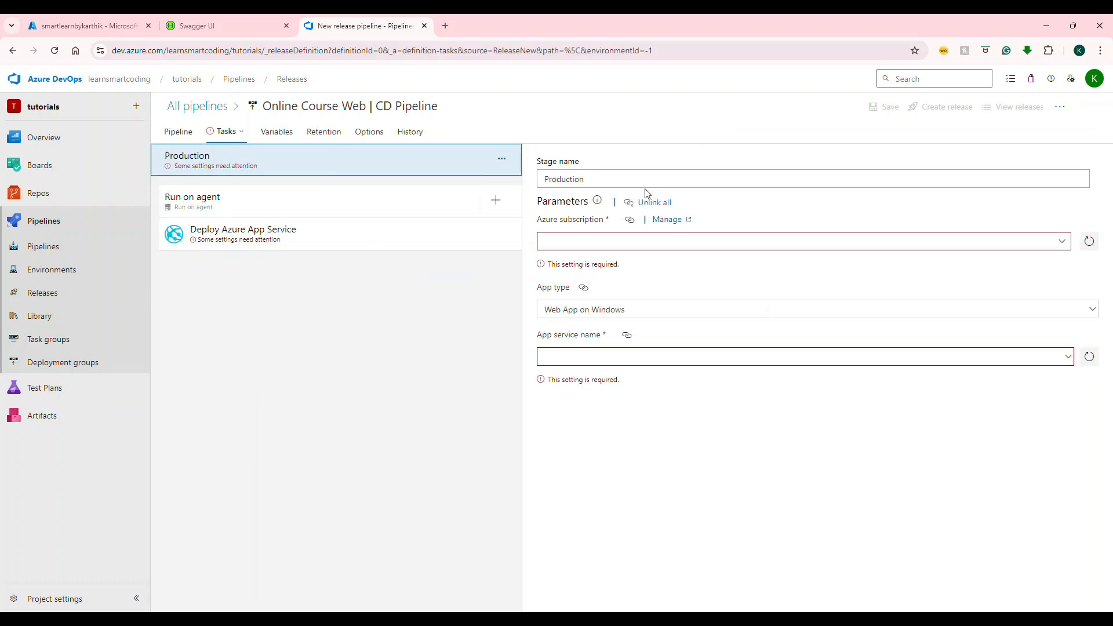
left_click(1059, 249)
left_click(1060, 254)
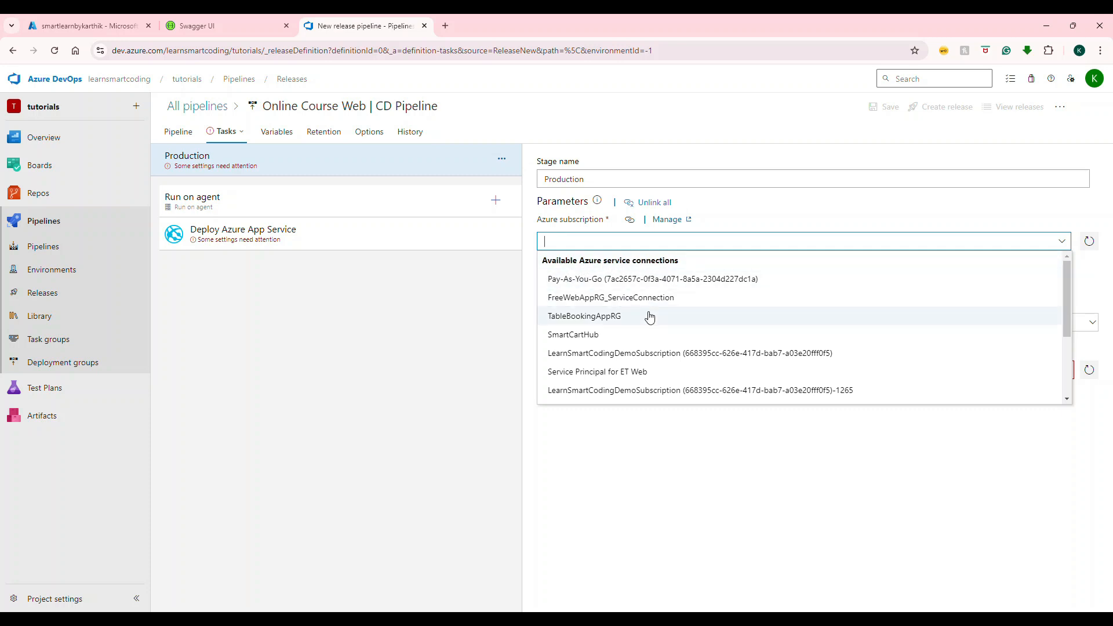
scroll(650, 316, "down", 1)
scroll(650, 316, "down", 1)
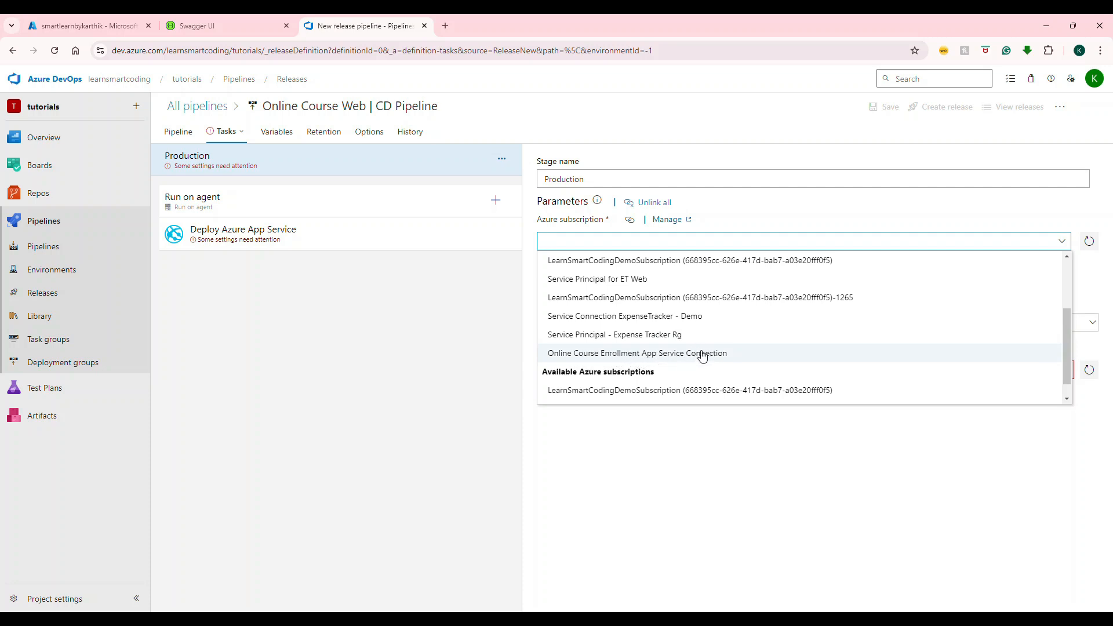
Open service connection management and start a new Azure Resource Manager connection using Service principal (automatic) authentication.
left_click(671, 225)
left_click(668, 220)
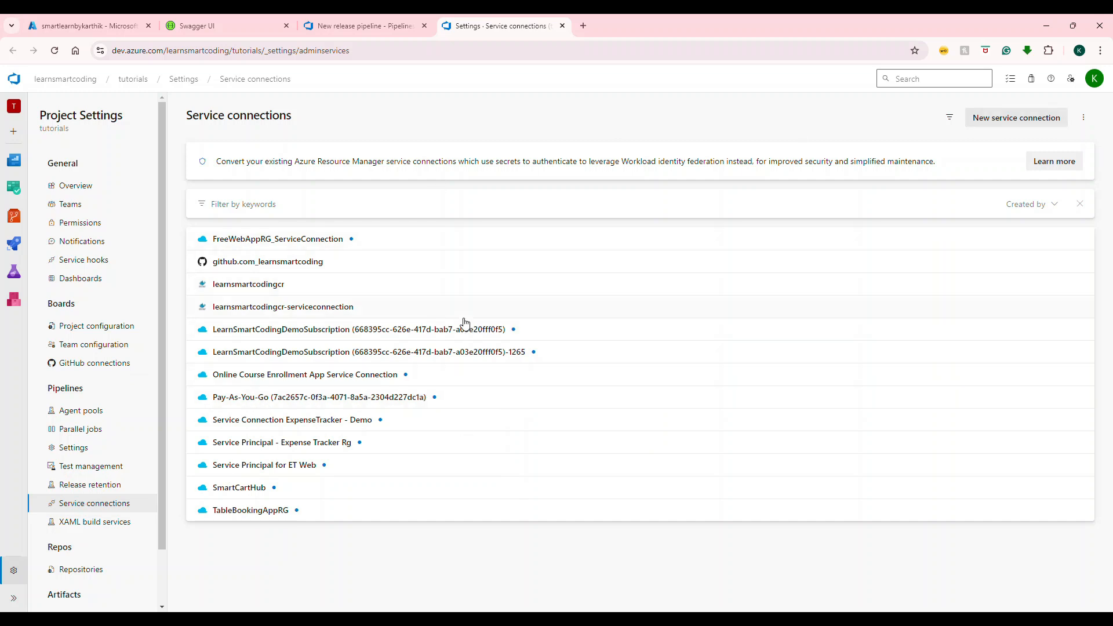
left_click(1012, 121)
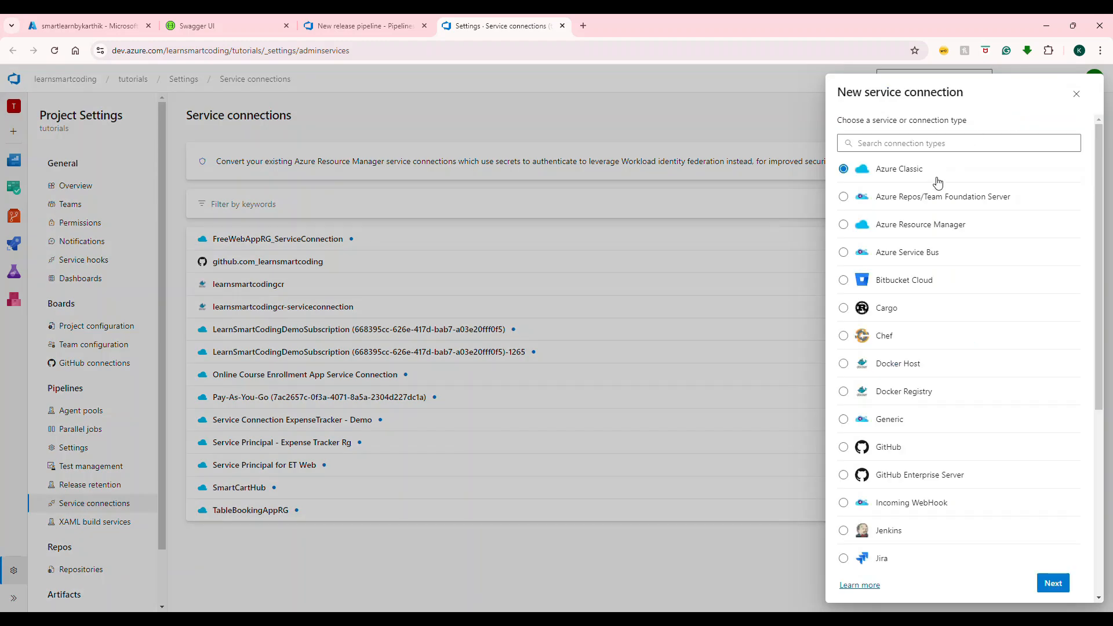
left_click(917, 229)
left_click(1052, 583)
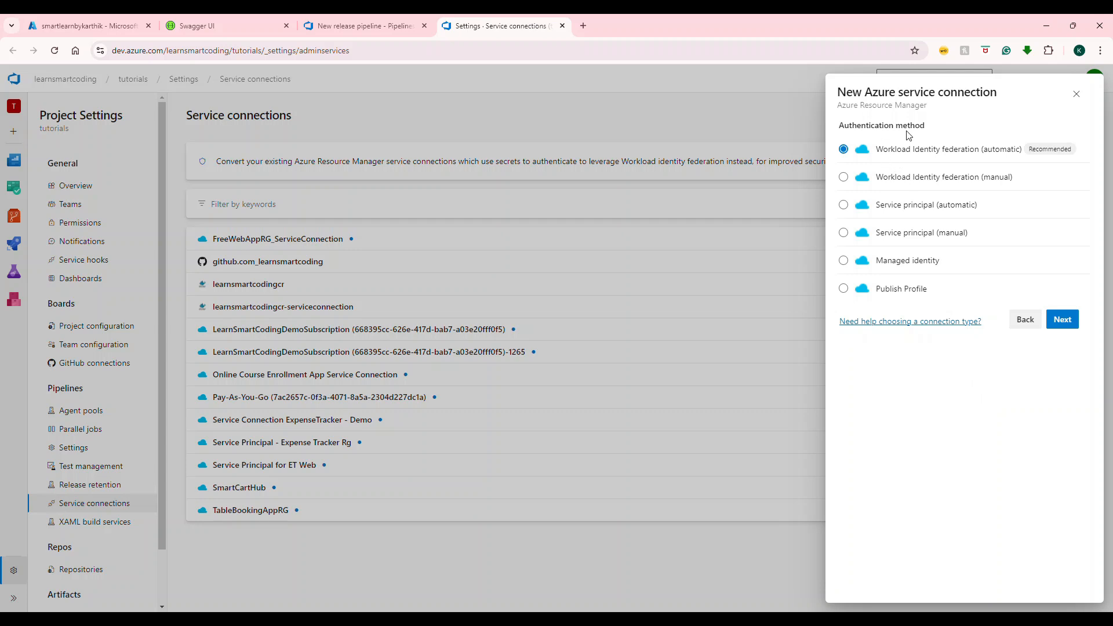
left_click(916, 209)
left_click(1071, 321)
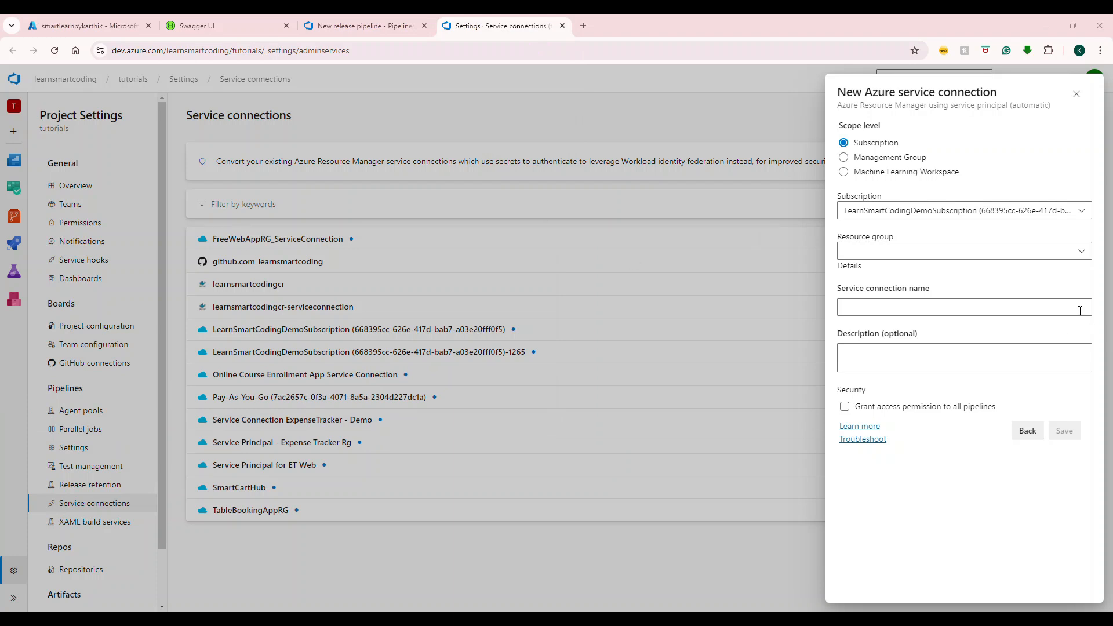
Set the connection's resource group to onlineCourseRG and name it "Online Course RG Service Connection".
left_click(1080, 254)
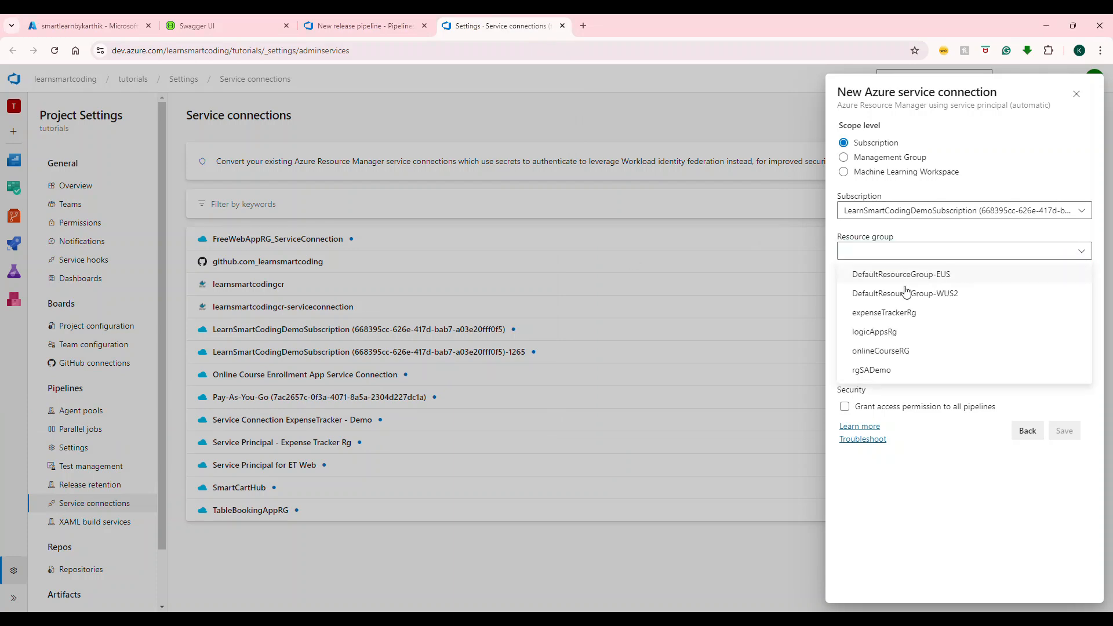
left_click(882, 351)
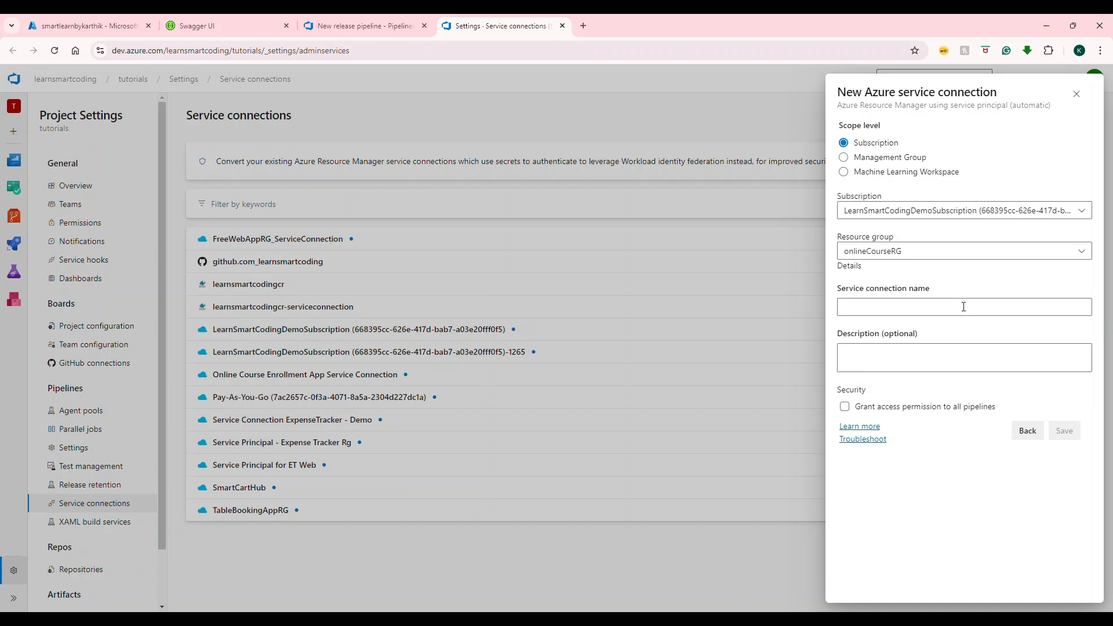
left_click(964, 306)
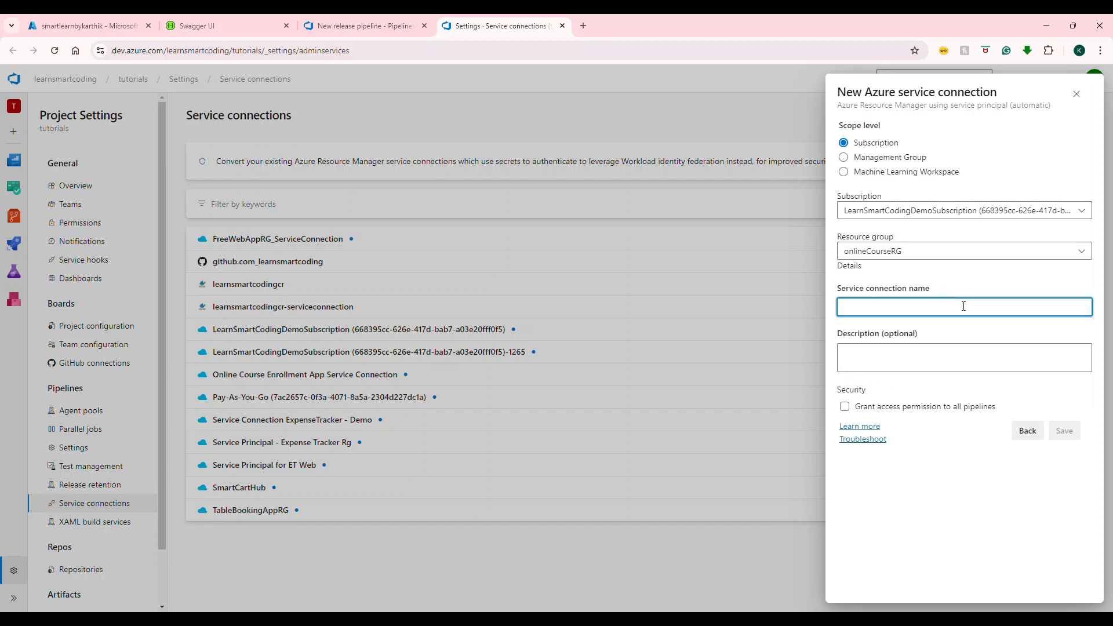
type("On")
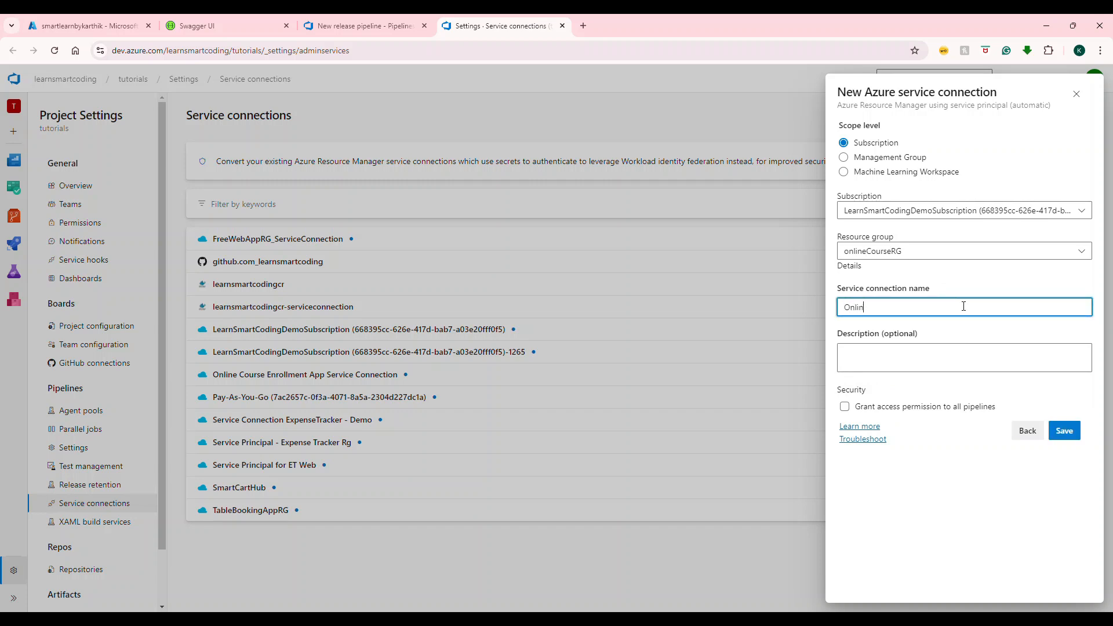
type("line Course RG Service")
type("Connection")
Copy the connection name into the description, grant access permission to all pipelines, and save the service connection.
triple_click(963, 307)
key("ctrl+c")
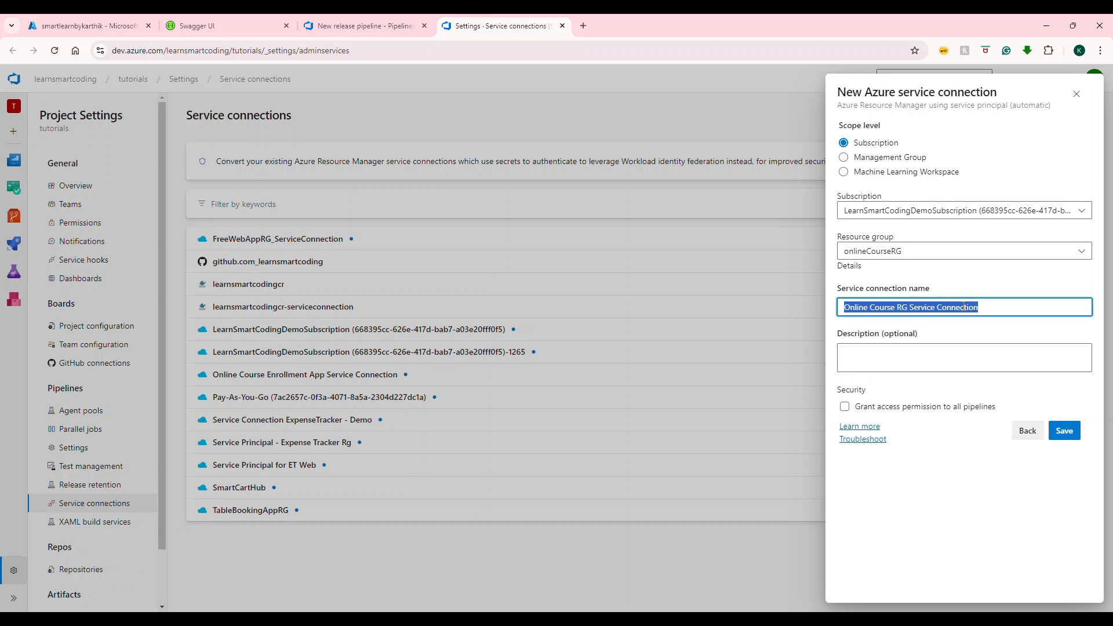
left_click(960, 365)
key("ctrl+v")
left_click(896, 408)
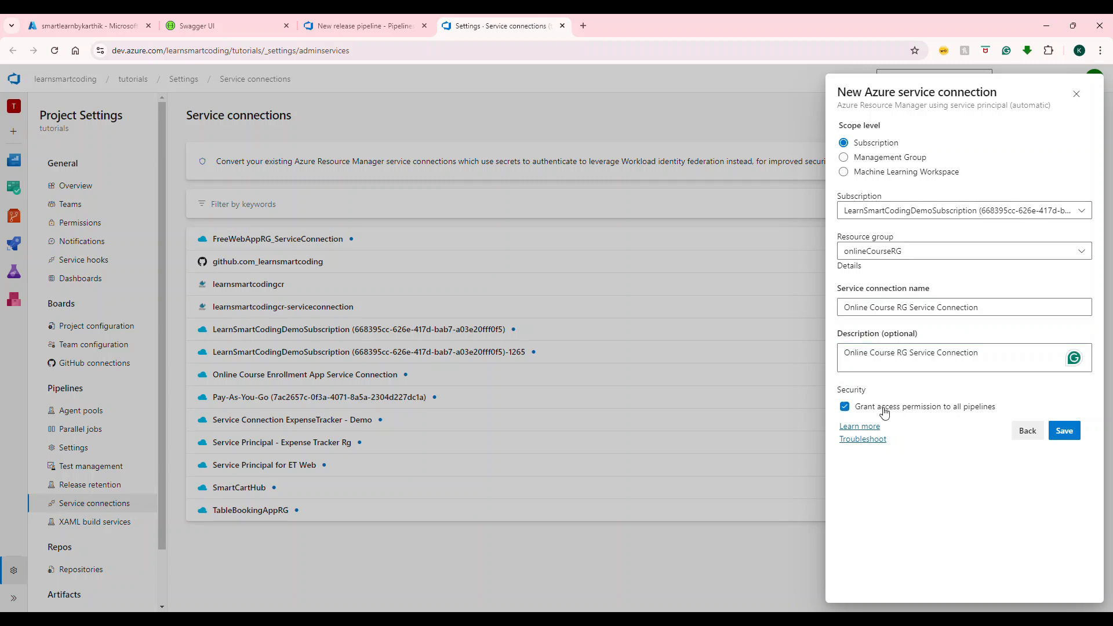
left_click(1065, 434)
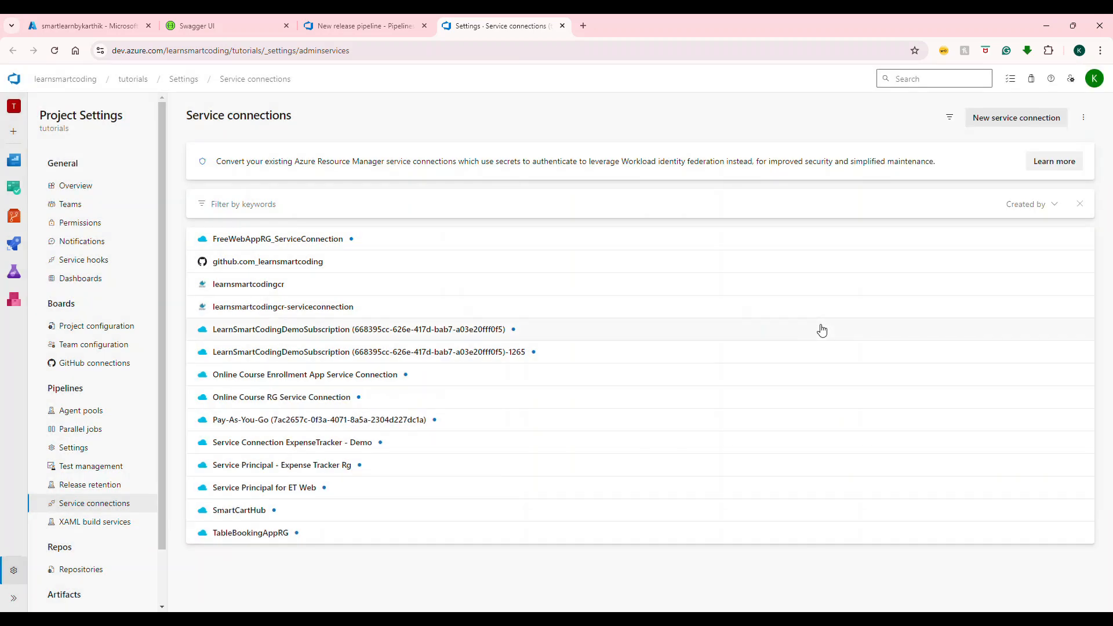
Back in the release pipeline, refresh the Production stage's Azure subscription choices and select Online Course RG Service Connection.
left_click(355, 28)
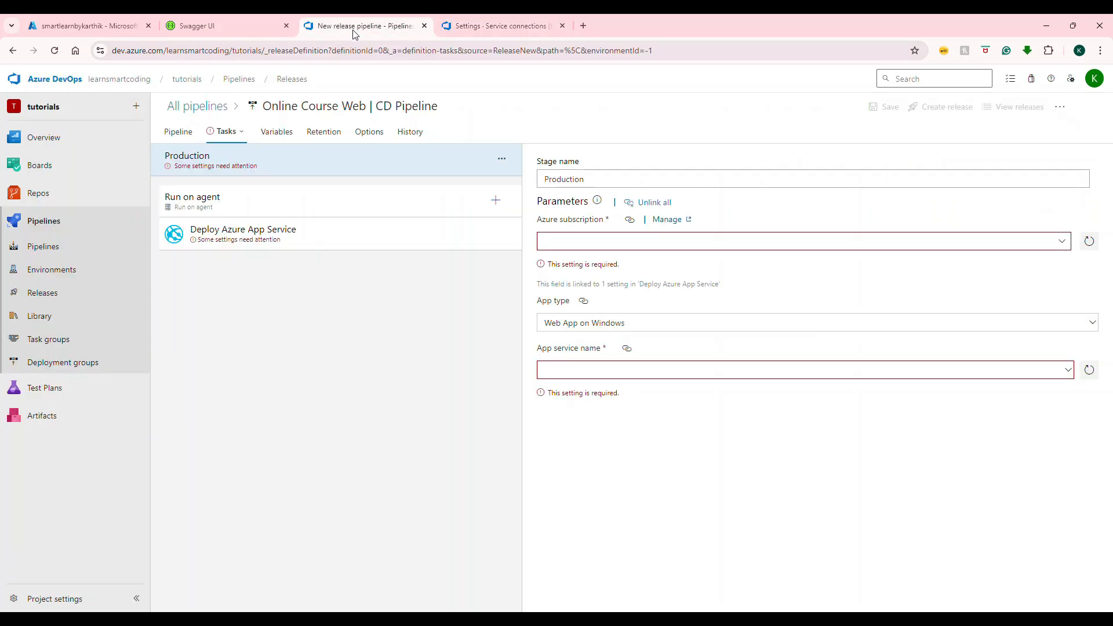
left_click(1088, 244)
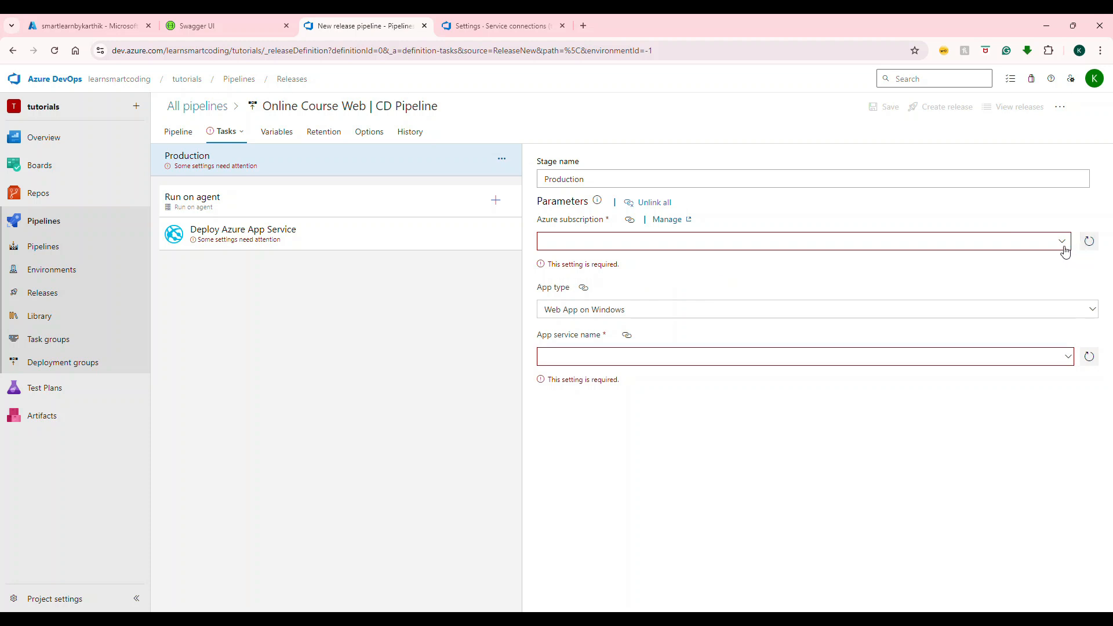
left_click(1063, 243)
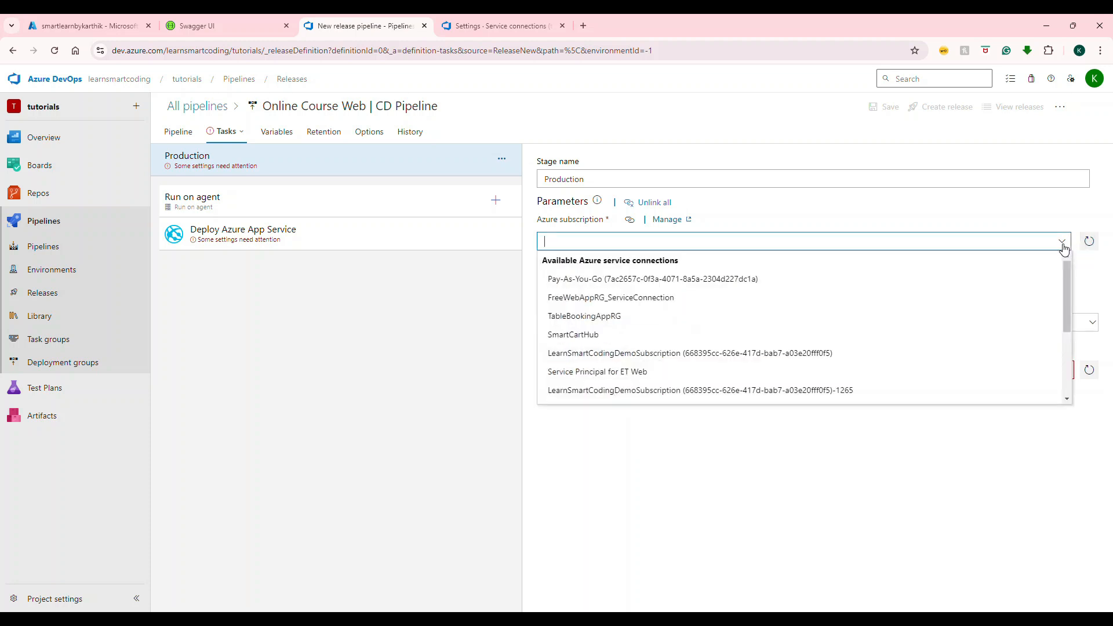
type("O")
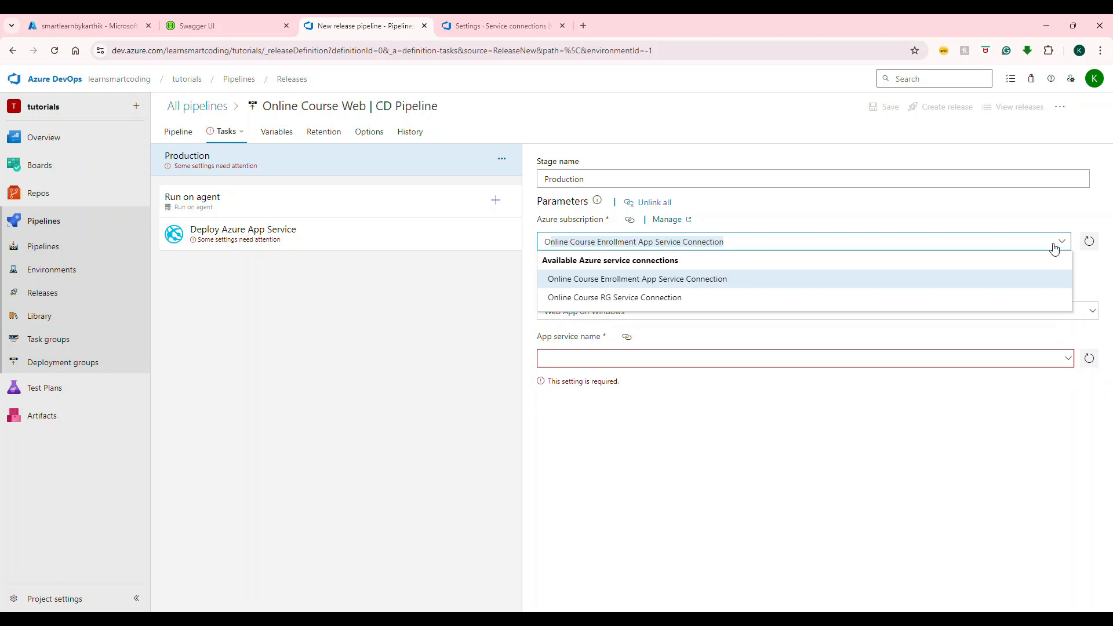
left_click(606, 300)
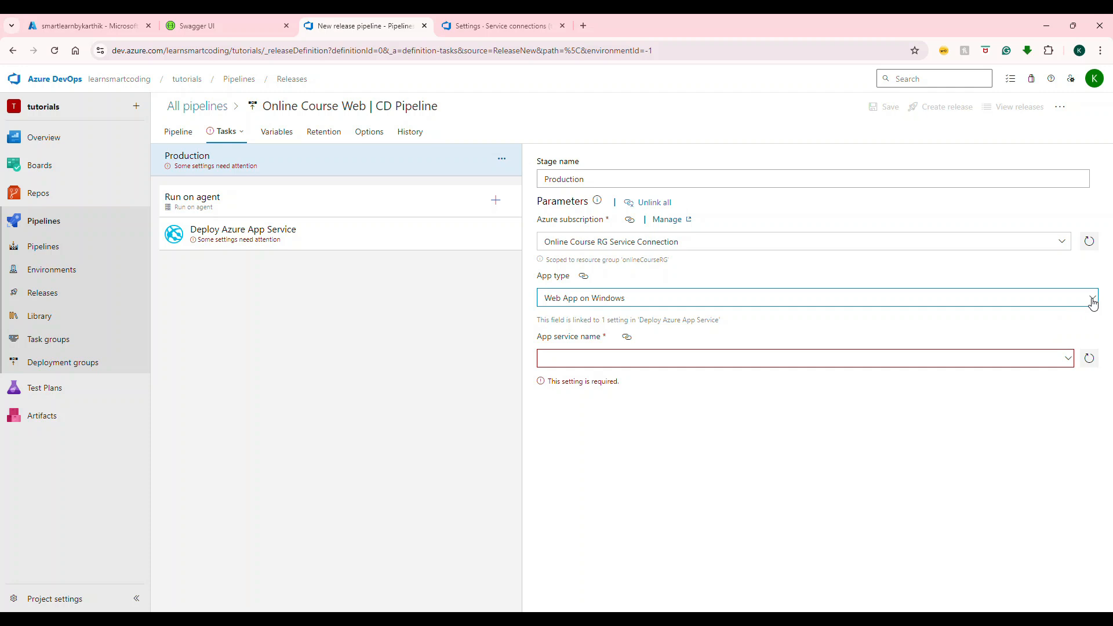
Try Web App on Linux as the Production stage's app type, then return it to Web App on Windows.
left_click(1093, 299)
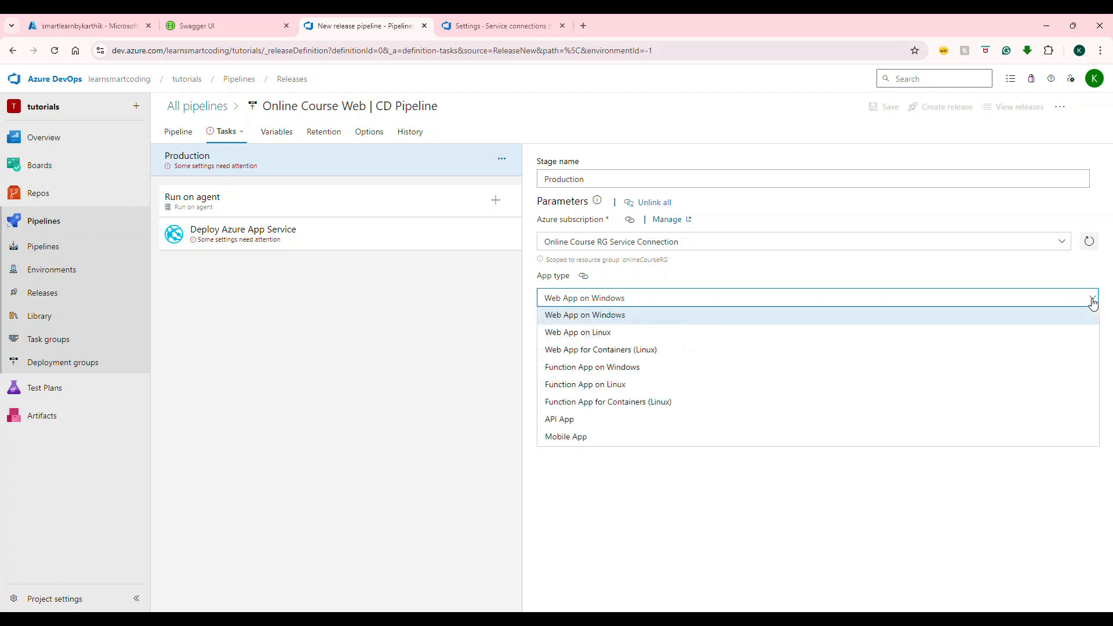
left_click(590, 335)
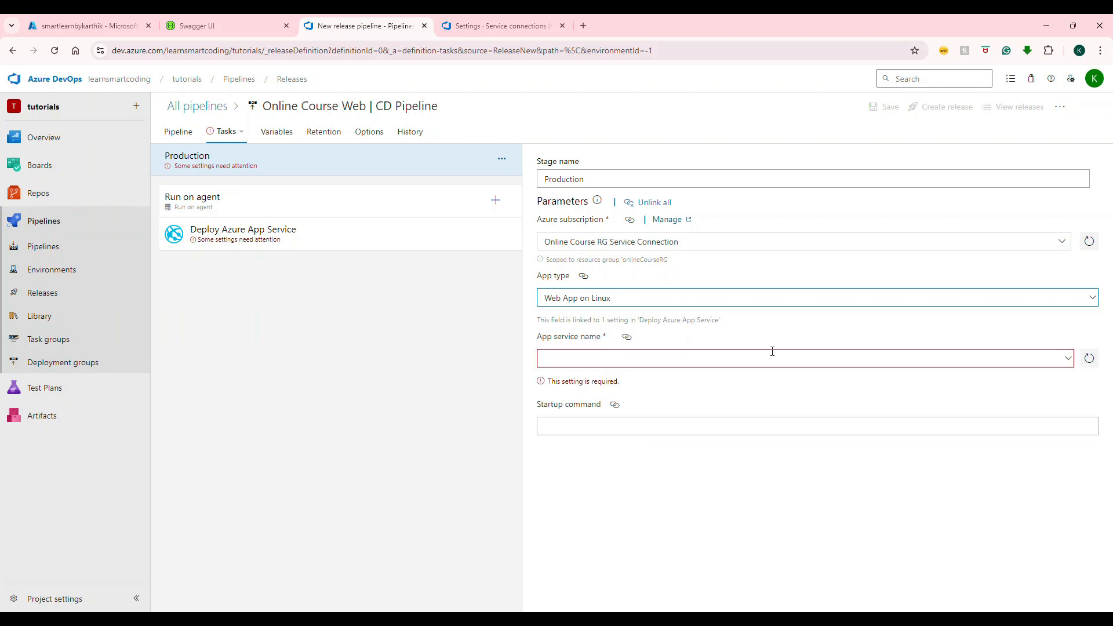
left_click(1067, 353)
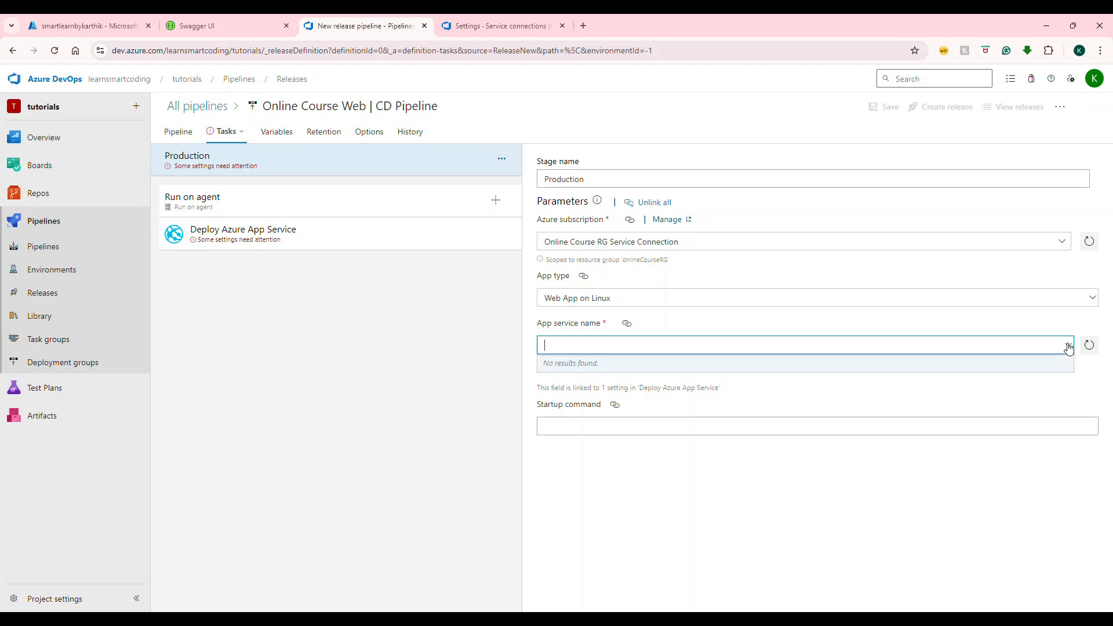
left_click(1088, 298)
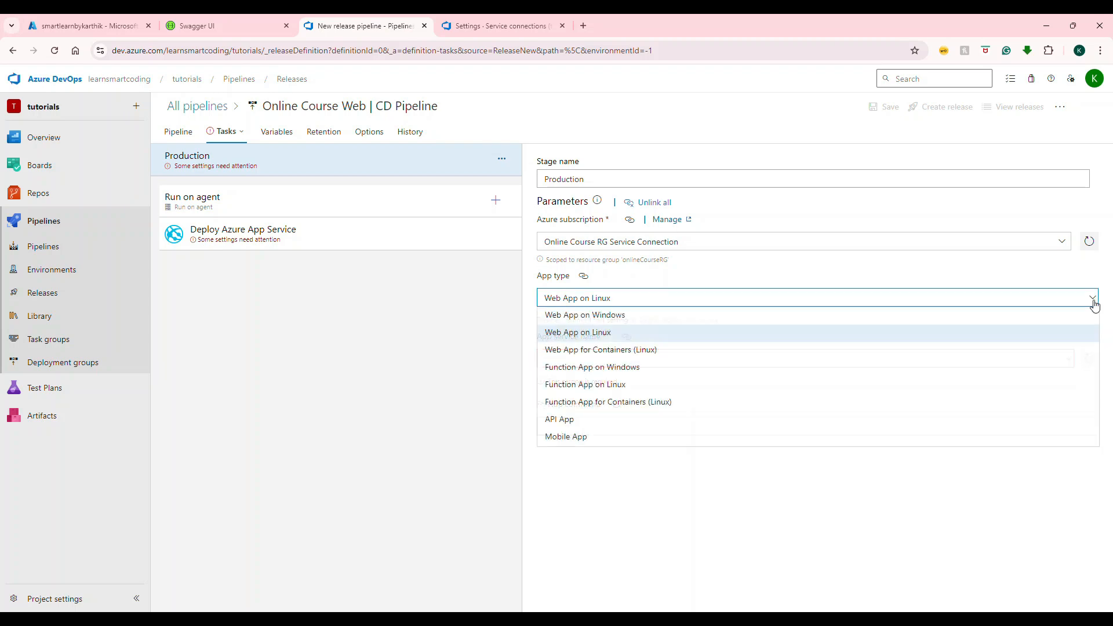
left_click(662, 316)
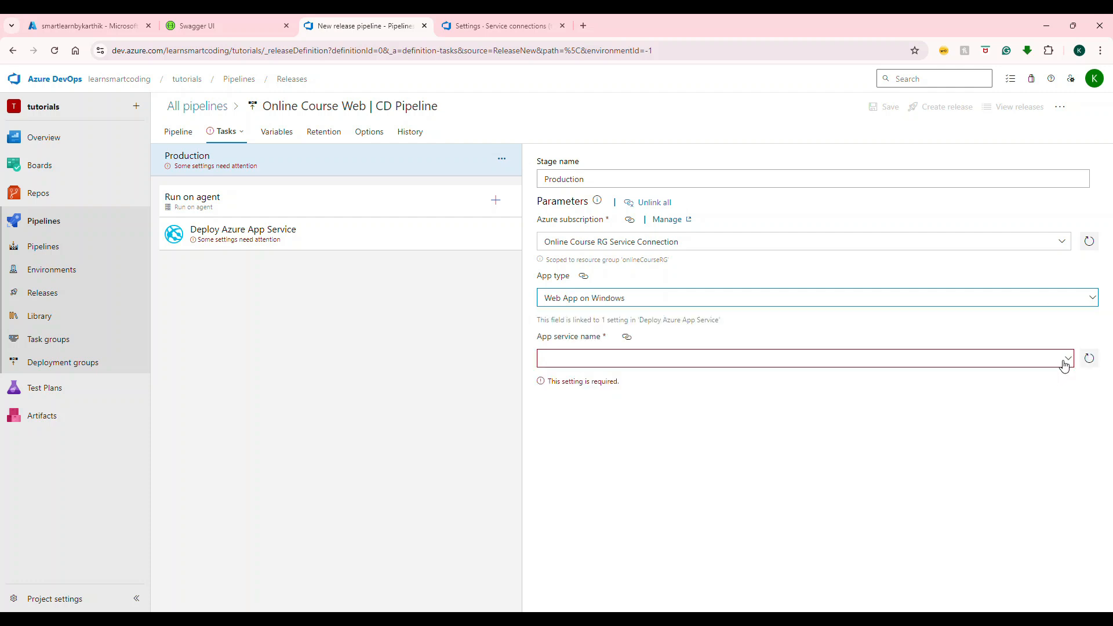
Refresh the available app services and set the Production stage's app service name to smartlearnbykarthik.
left_click(1090, 358)
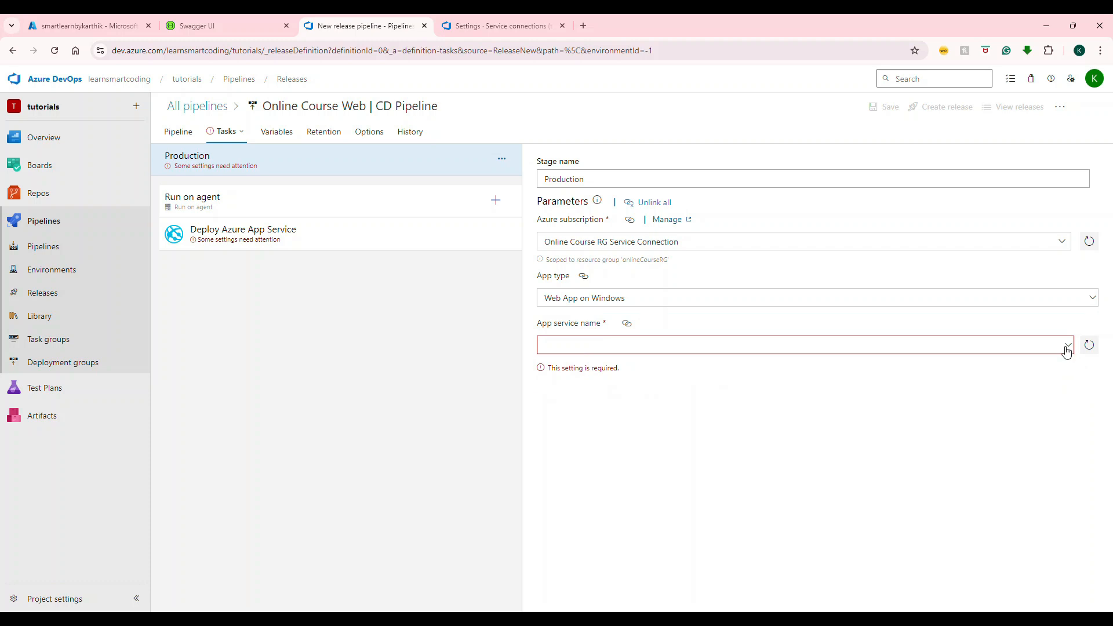
left_click(1067, 352)
left_click(1067, 349)
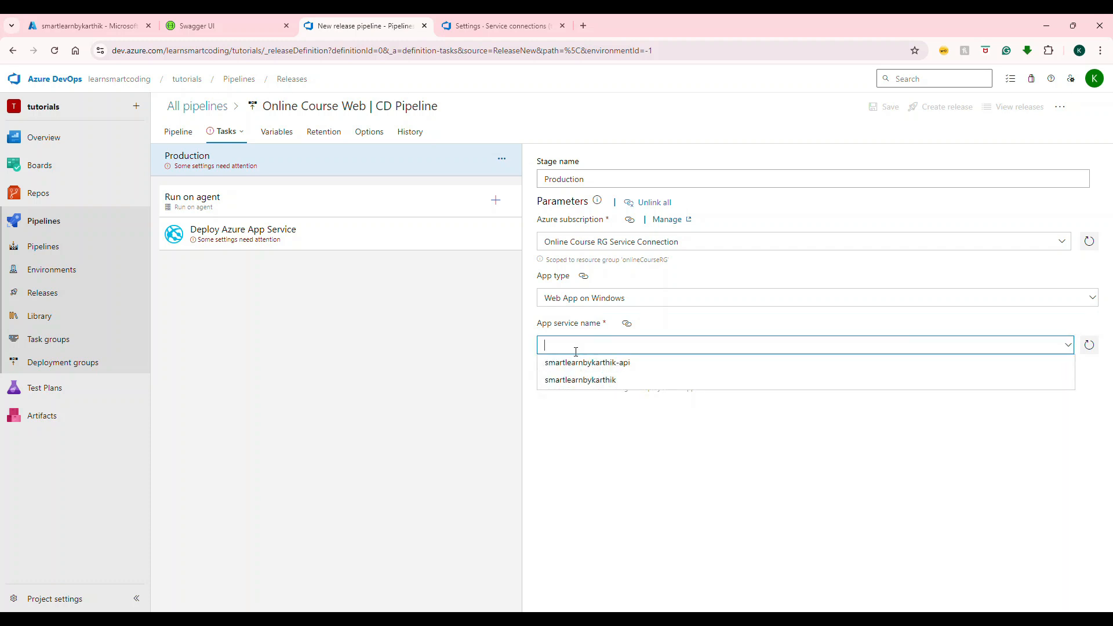
left_click(584, 381)
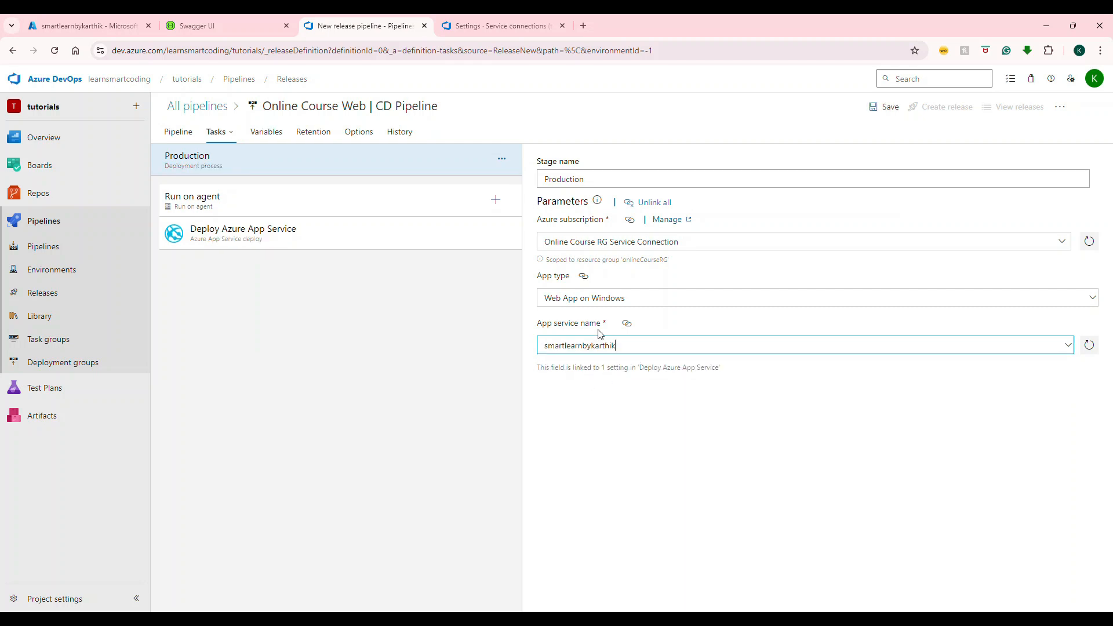
Set the Deploy Azure App Service task's package or folder to the linked artifact folder _online-course-ui/drop.
left_click(329, 240)
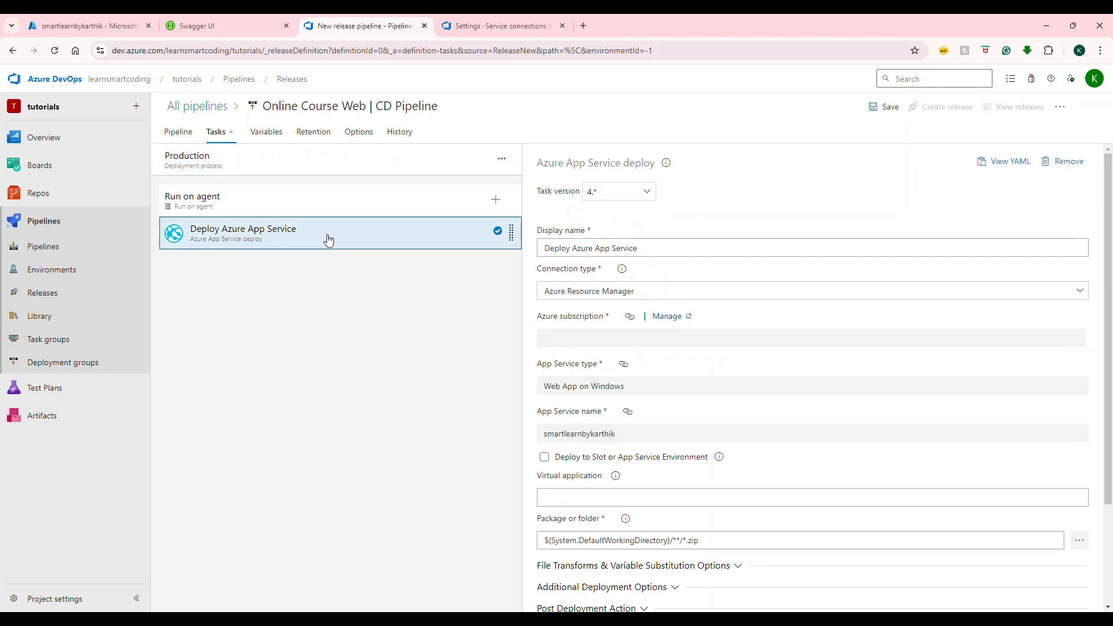
scroll(923, 367, "down", 3)
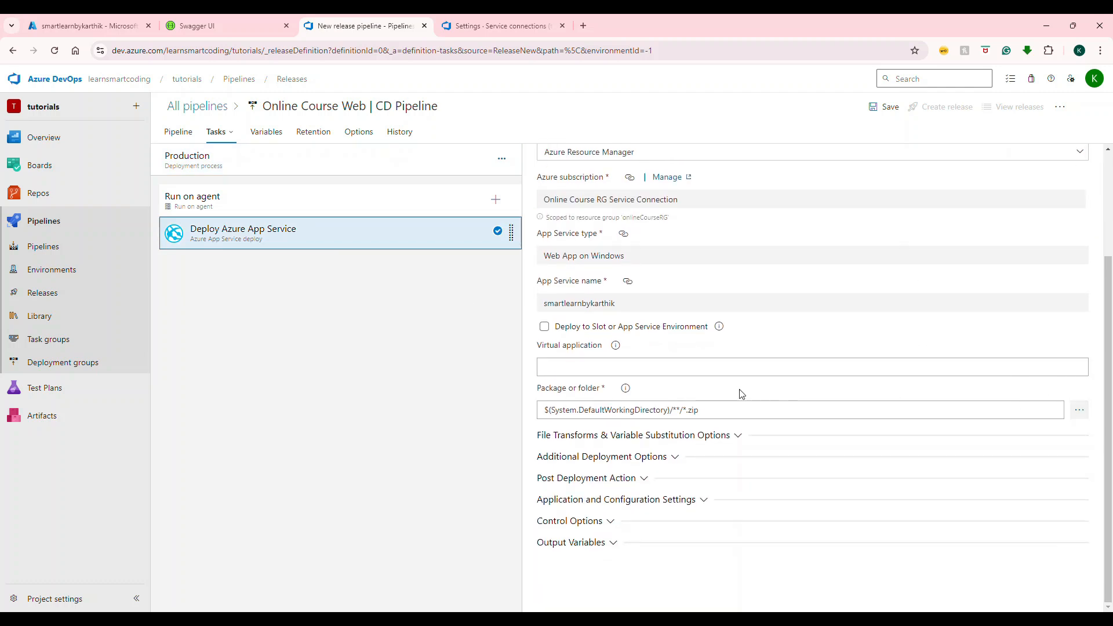
left_click(1080, 412)
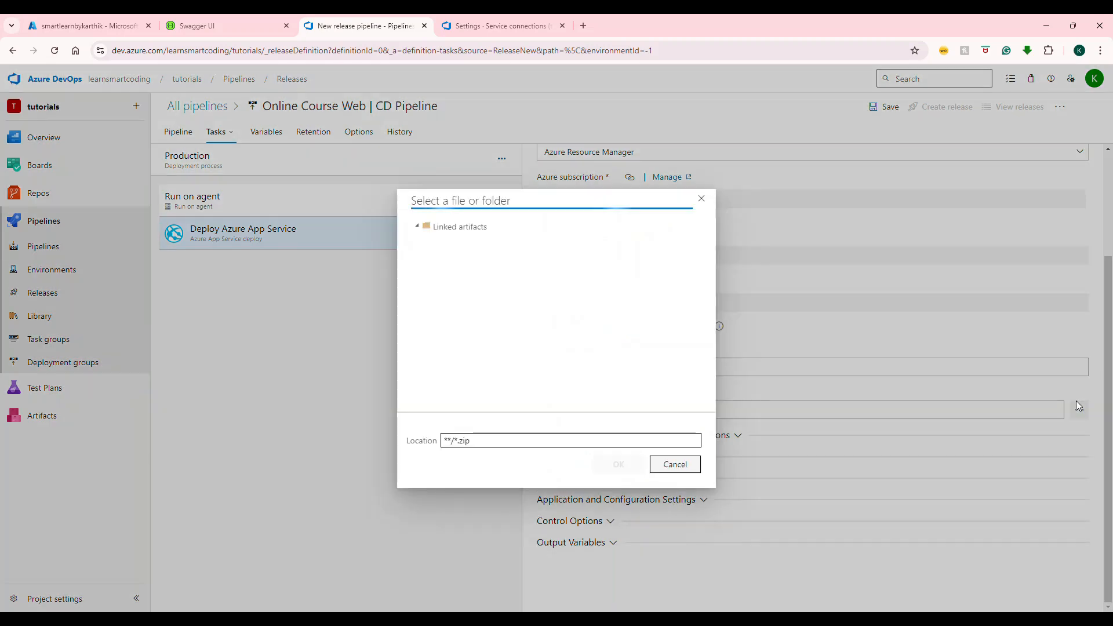
left_click(453, 245)
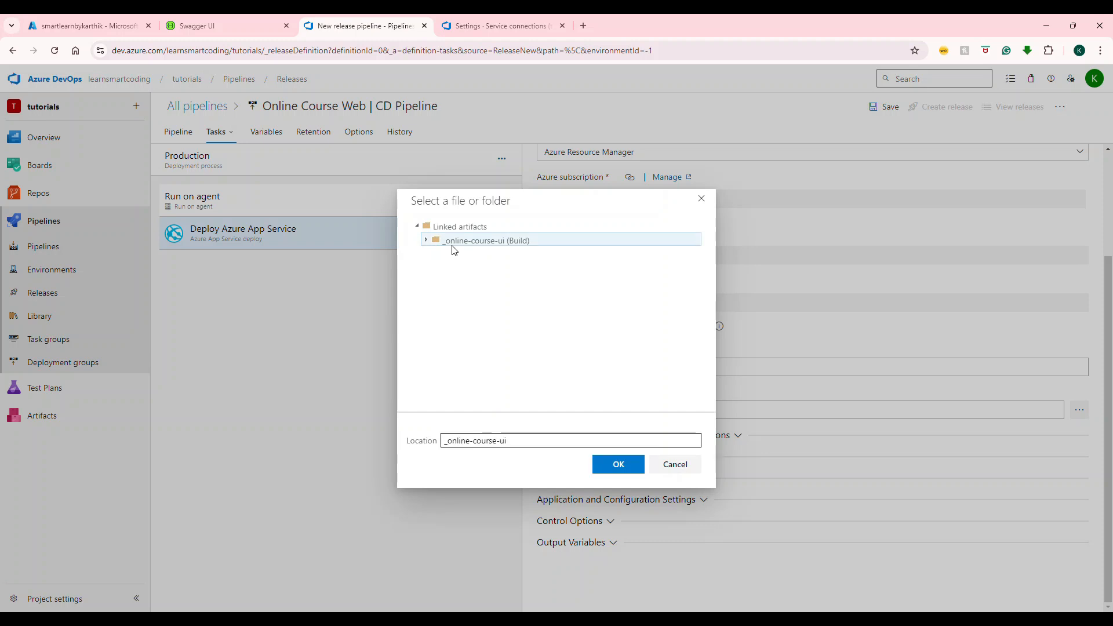
left_click(434, 256)
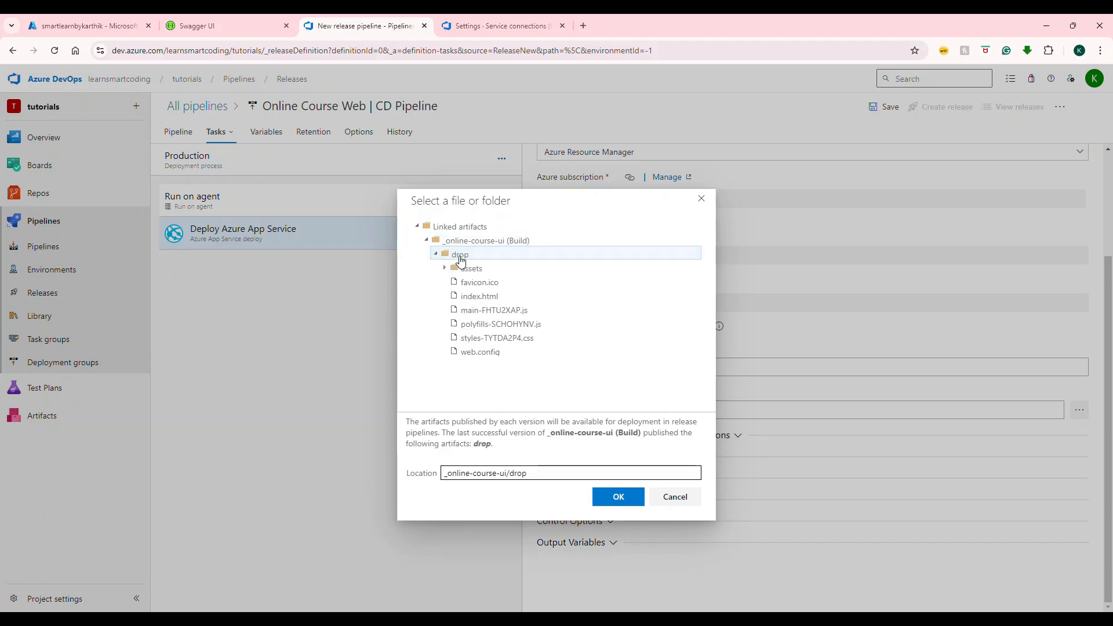
left_click(607, 498)
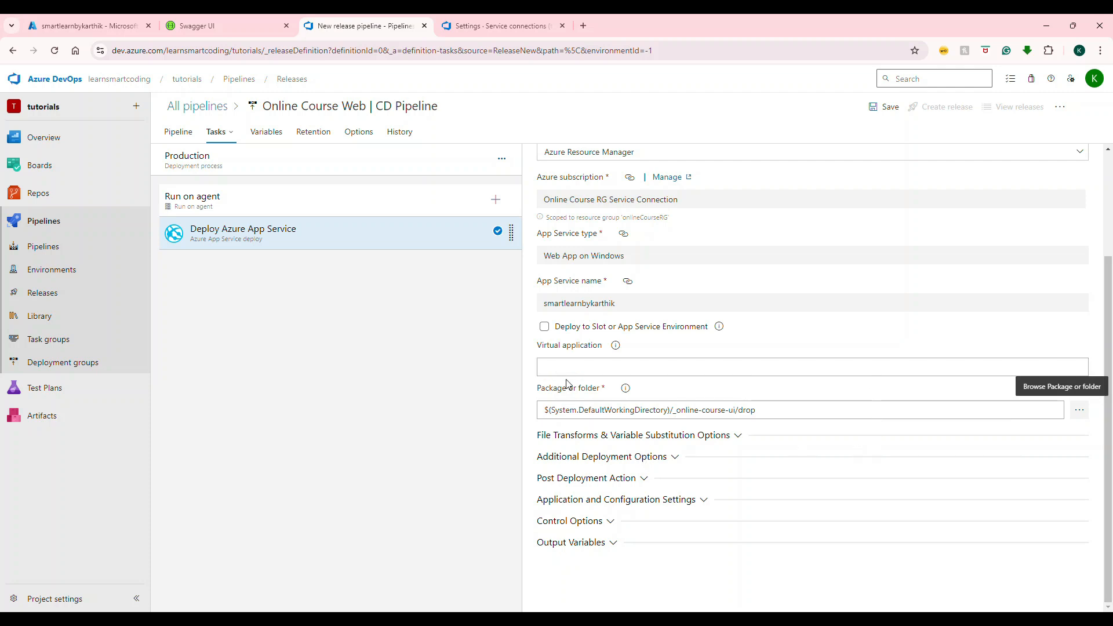
Enable pre-deployment approvals on the Production stage with the account owner as approver, and review the stage's trigger settings.
left_click(303, 203)
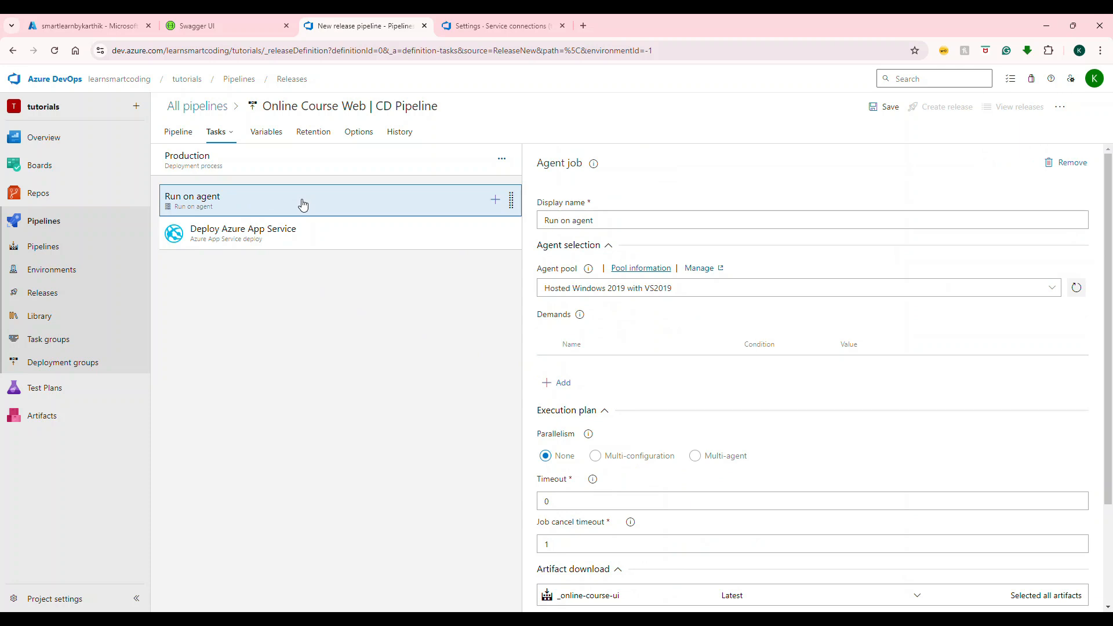
left_click(191, 134)
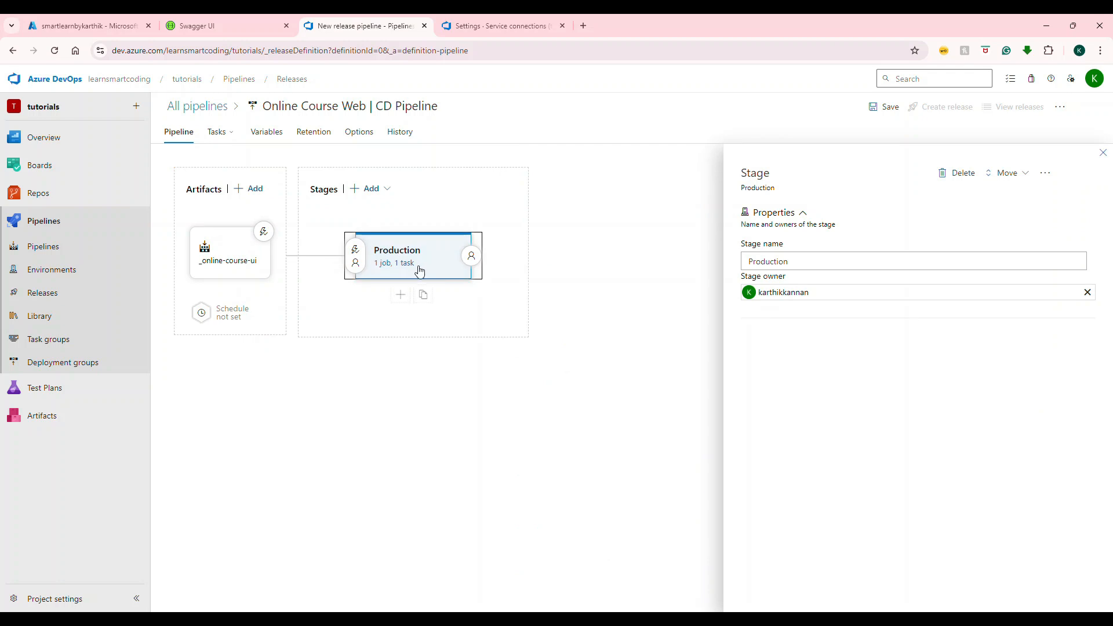
left_click(356, 254)
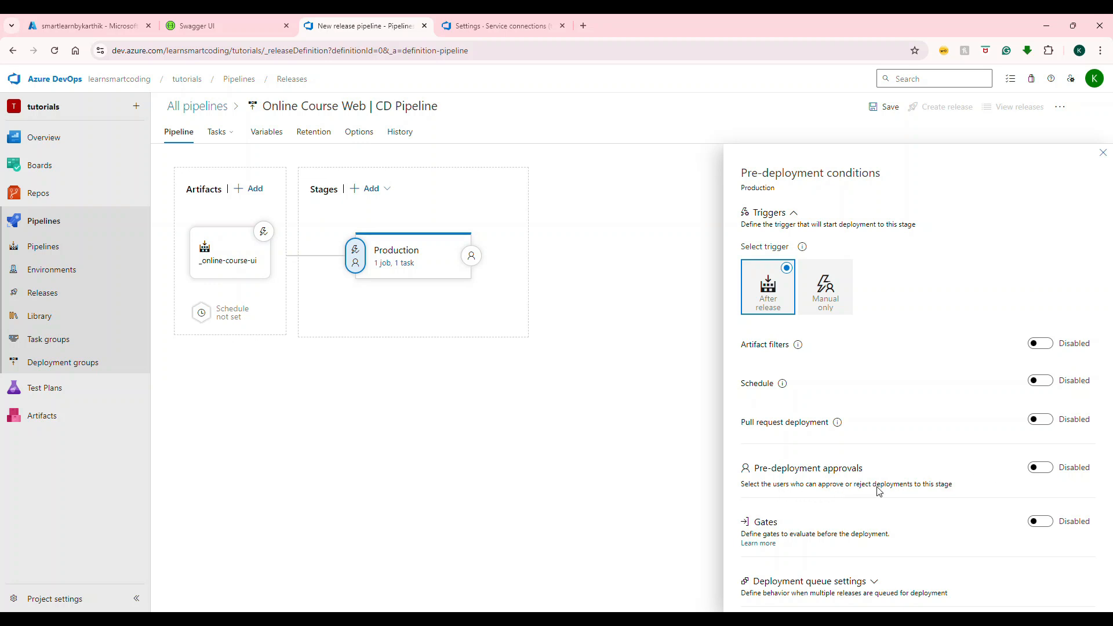
left_click(1038, 468)
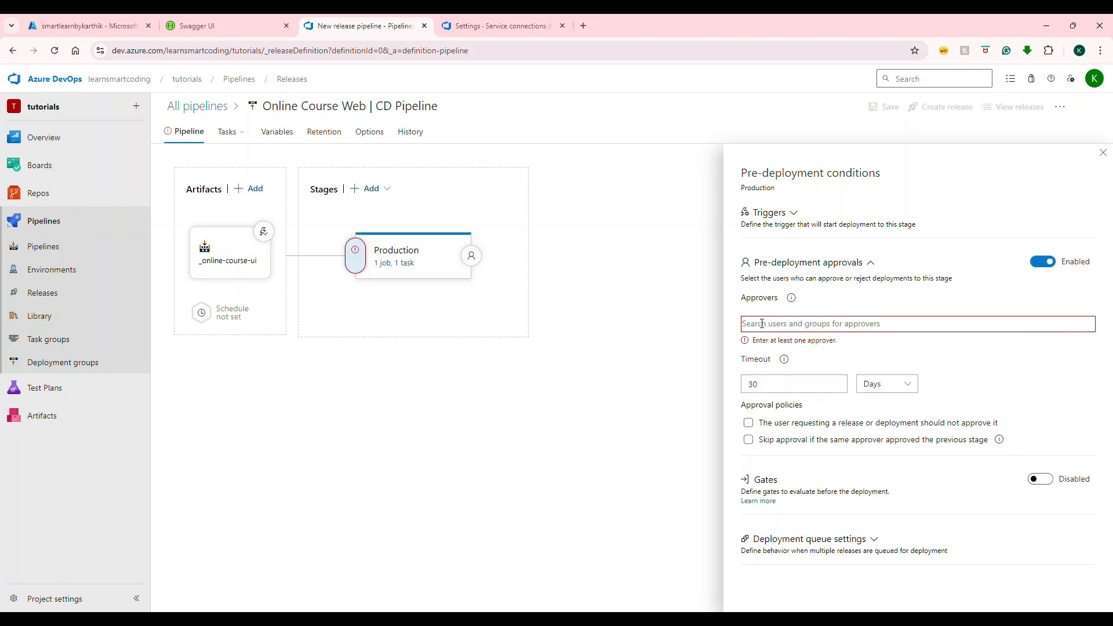
type("lea")
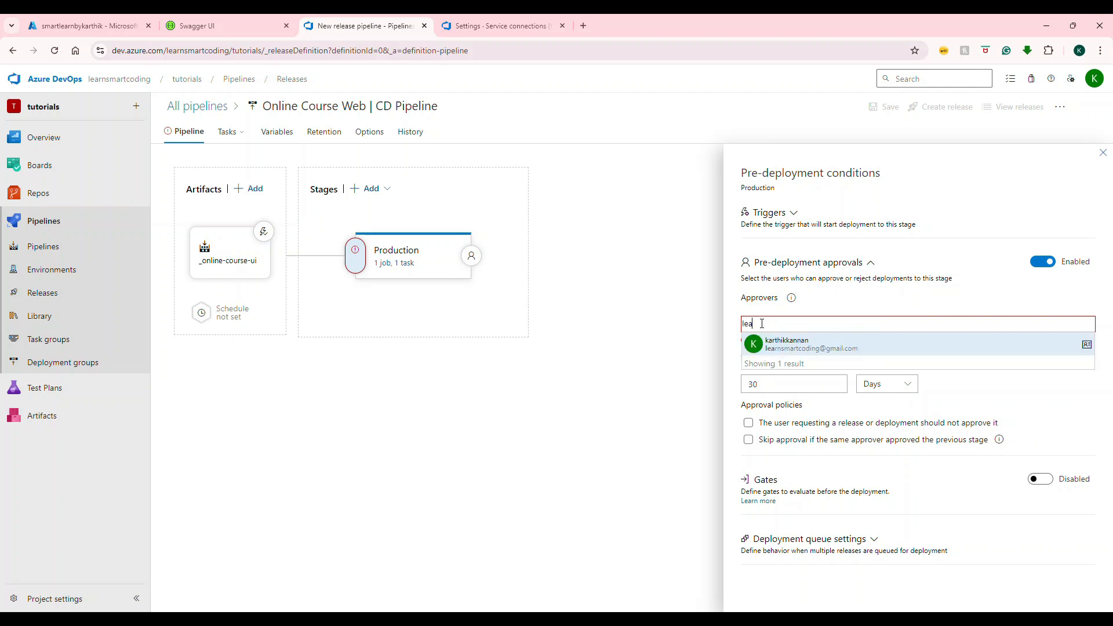
left_click(783, 345)
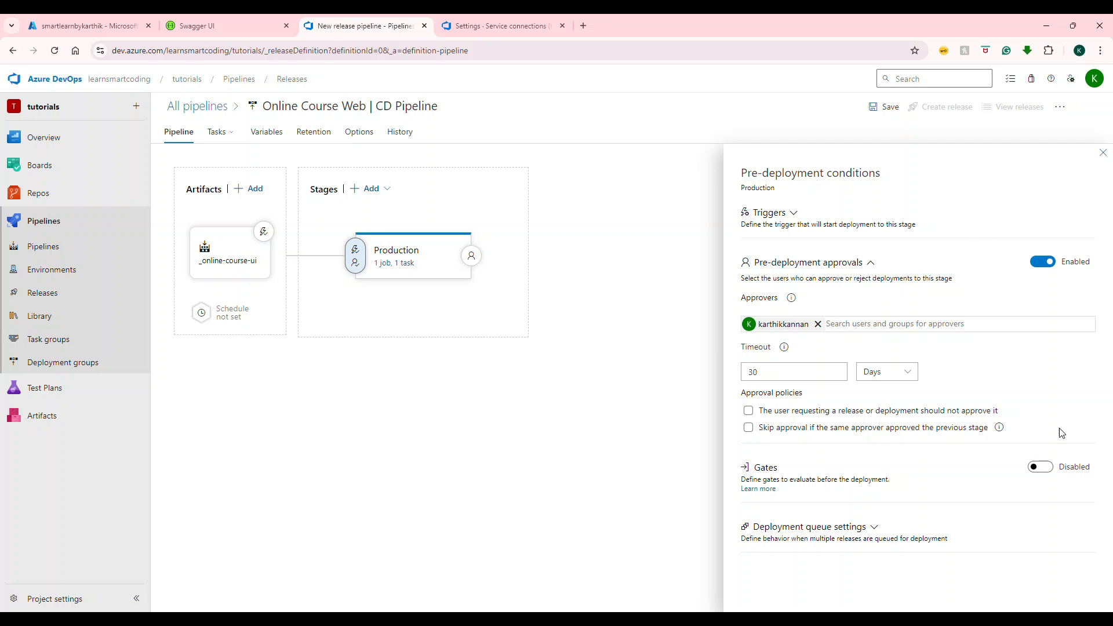
left_click(1103, 154)
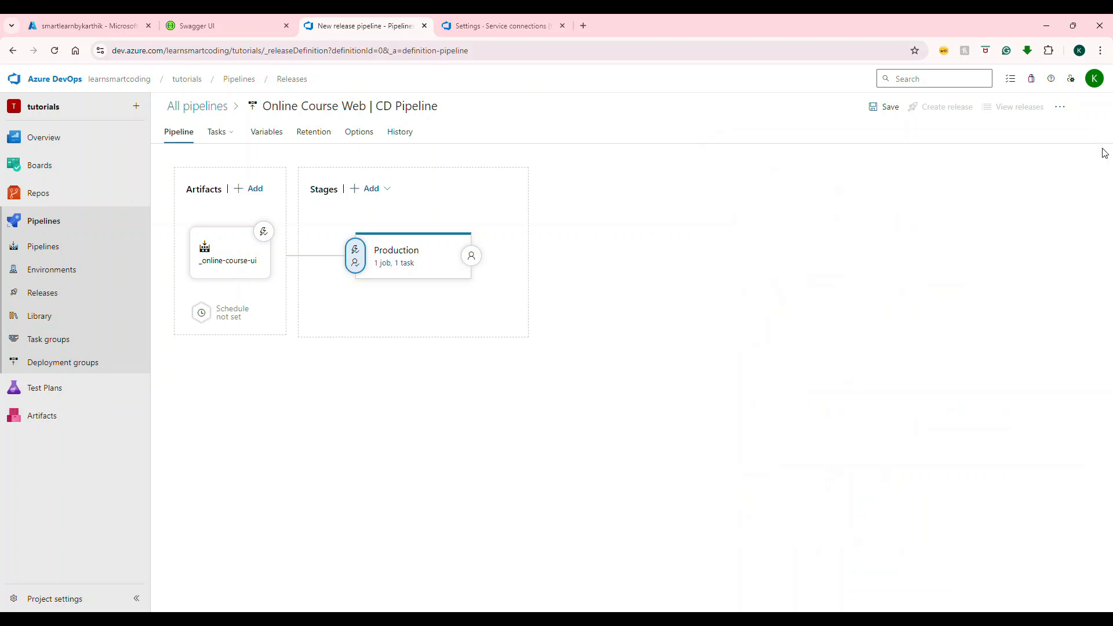
left_click(355, 250)
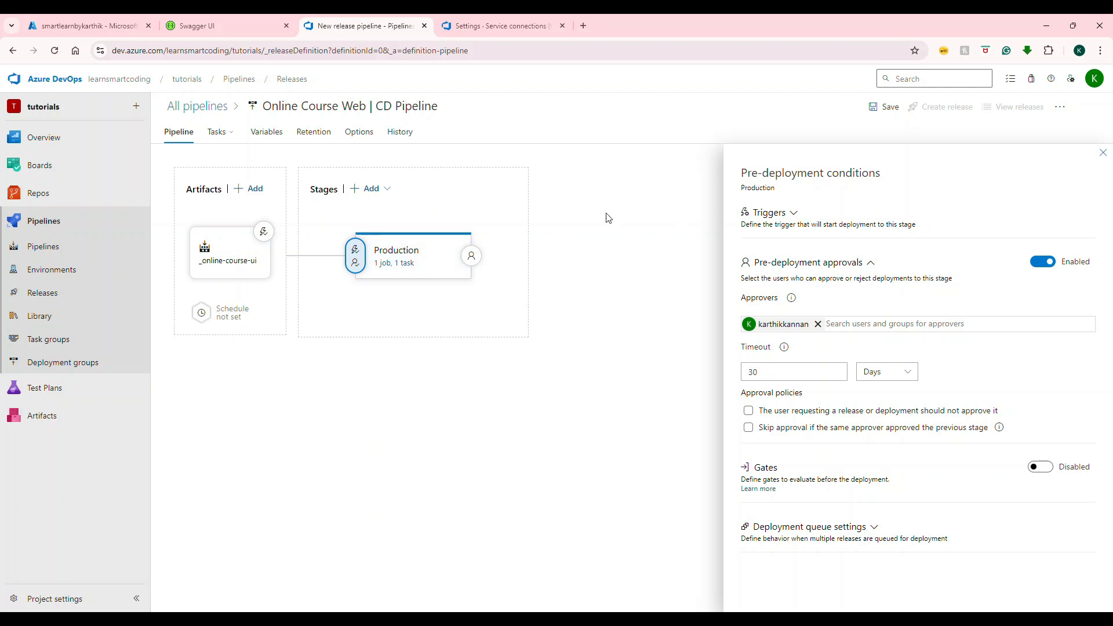
left_click(791, 215)
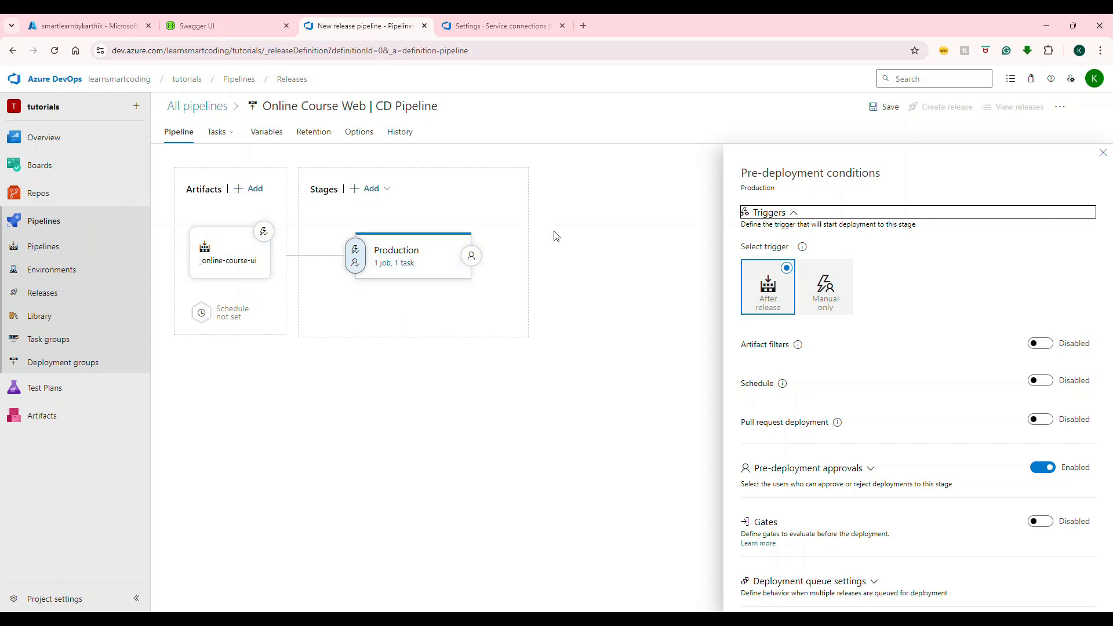
left_click(1105, 156)
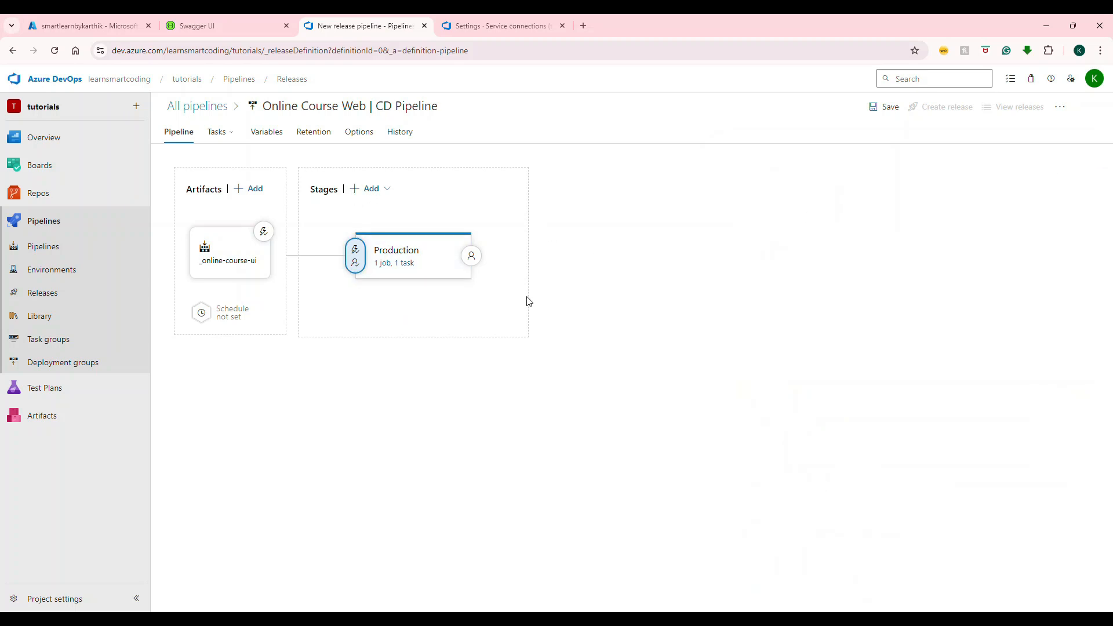
Save the release pipeline in the folder \Online Course App.
left_click(886, 109)
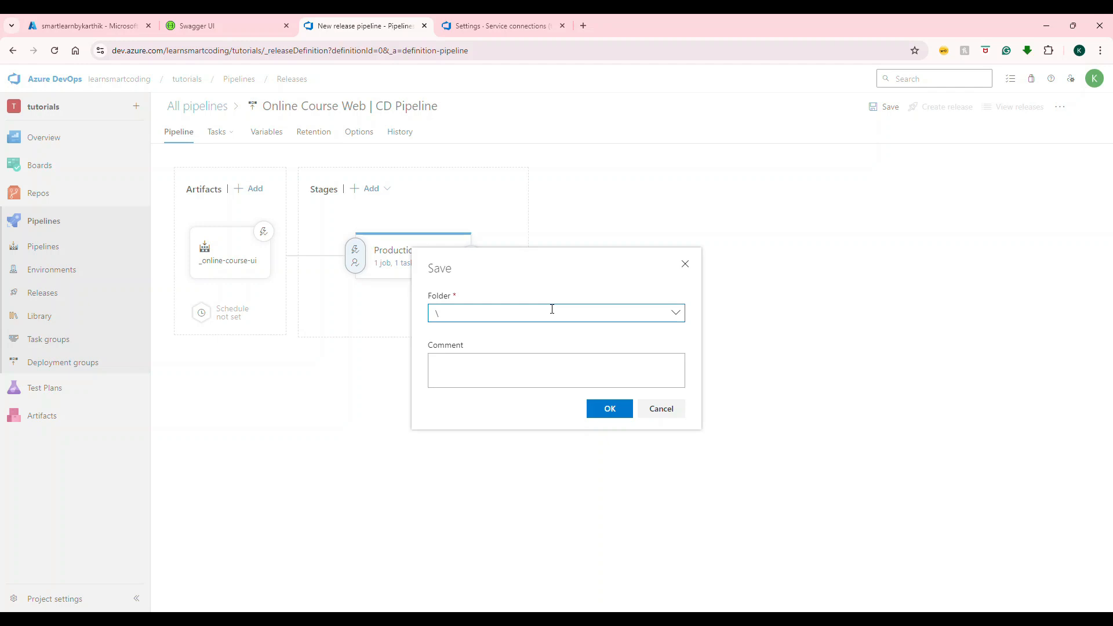
type("Online Cours")
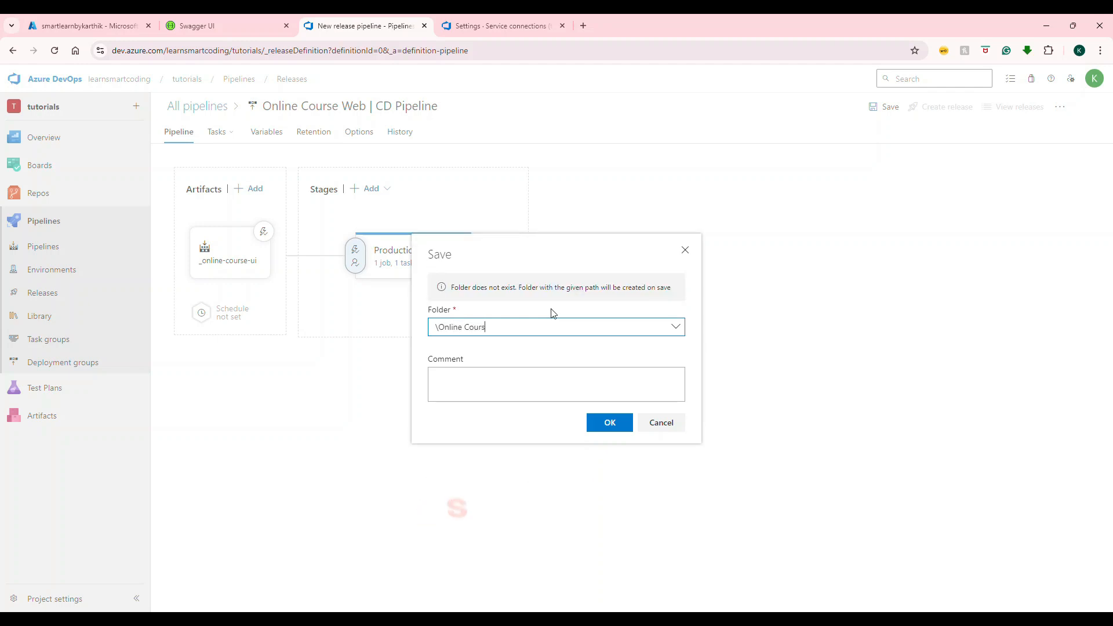
type("e App")
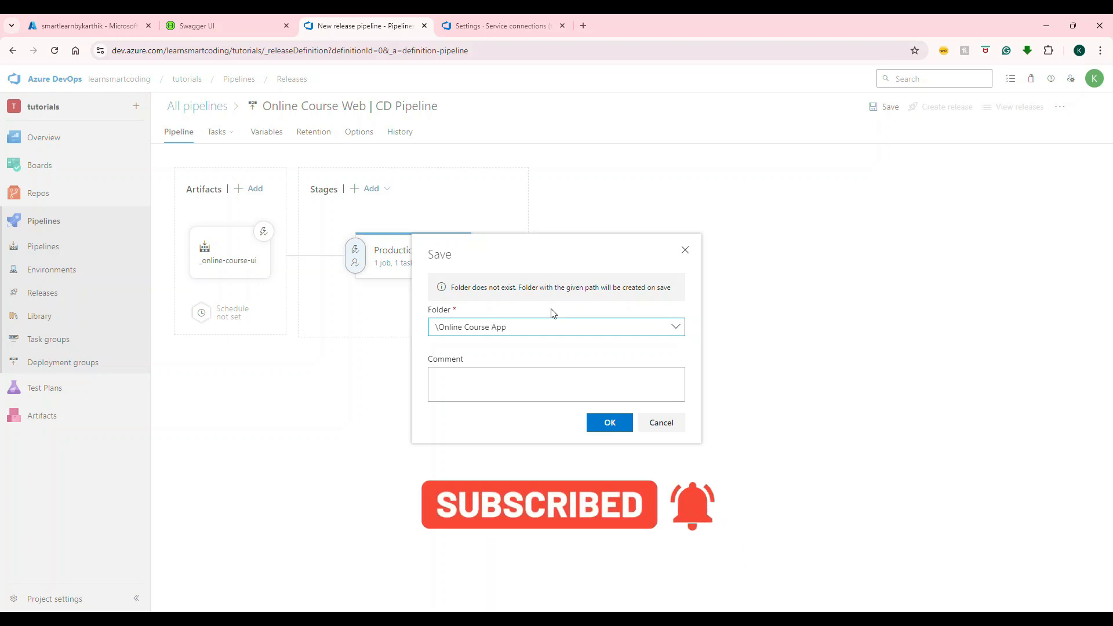
left_click(625, 424)
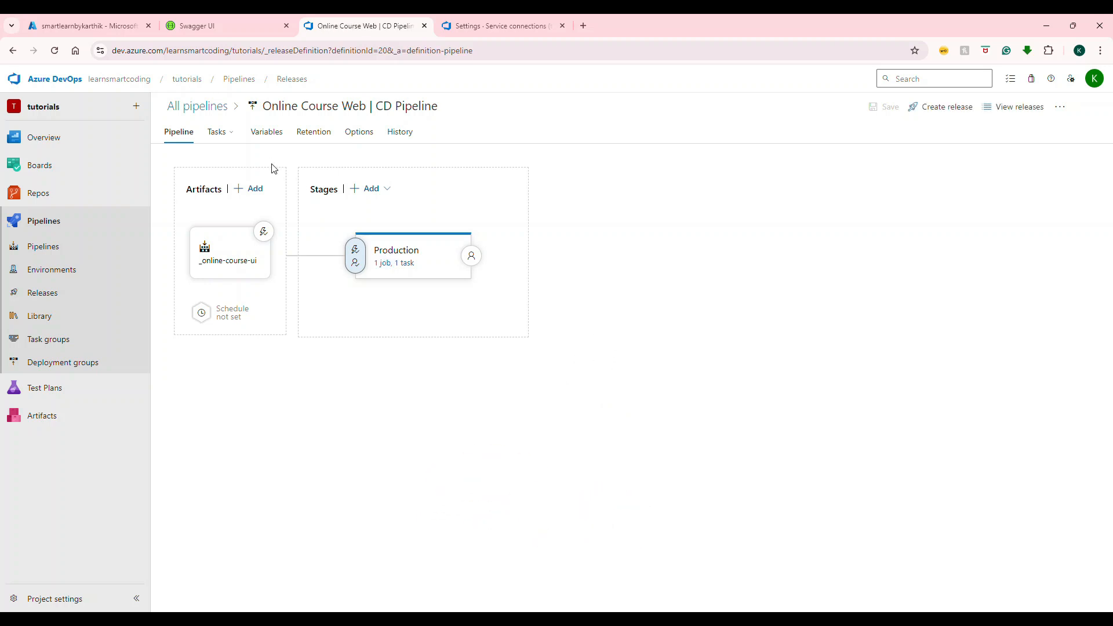
Create a new release from the CD pipeline with the Production stage's trigger changed from automated to manual.
left_click(958, 114)
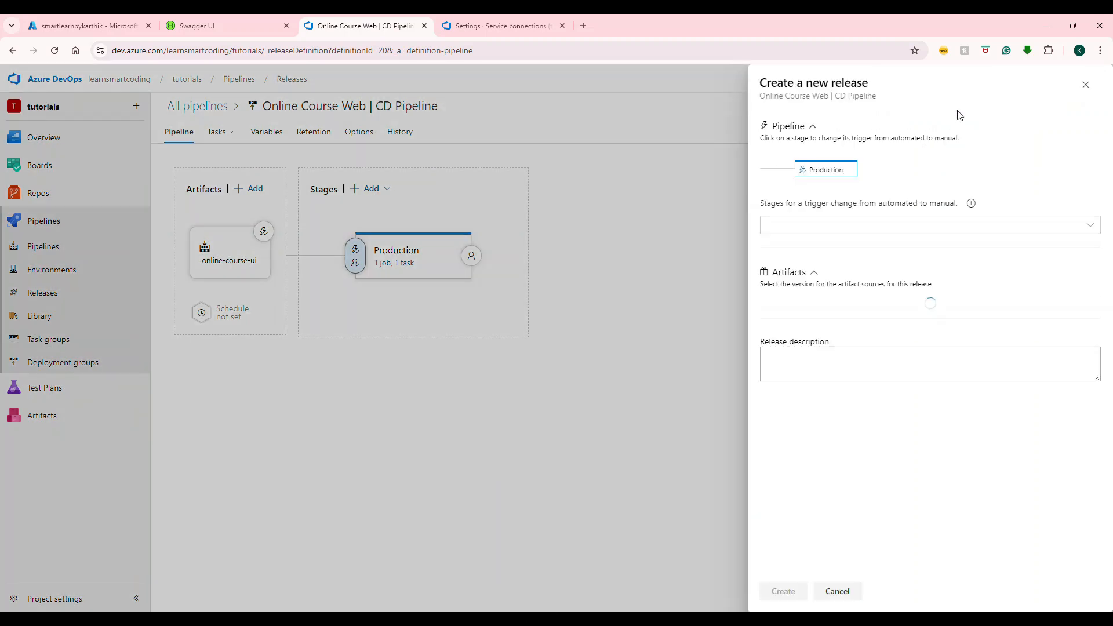
left_click(887, 230)
left_click(865, 248)
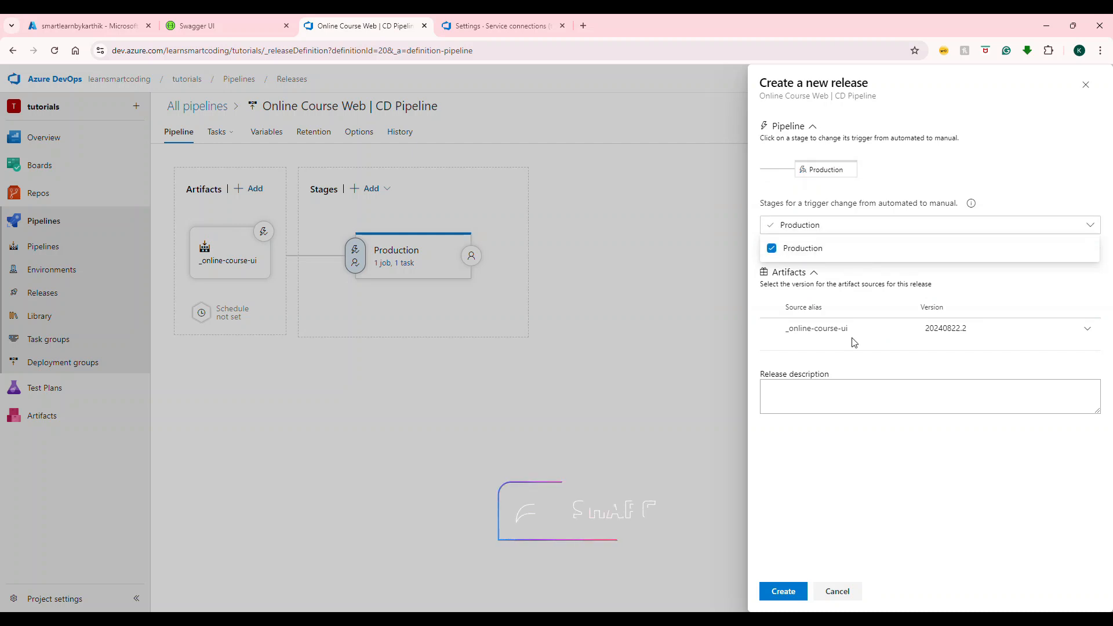
left_click(800, 597)
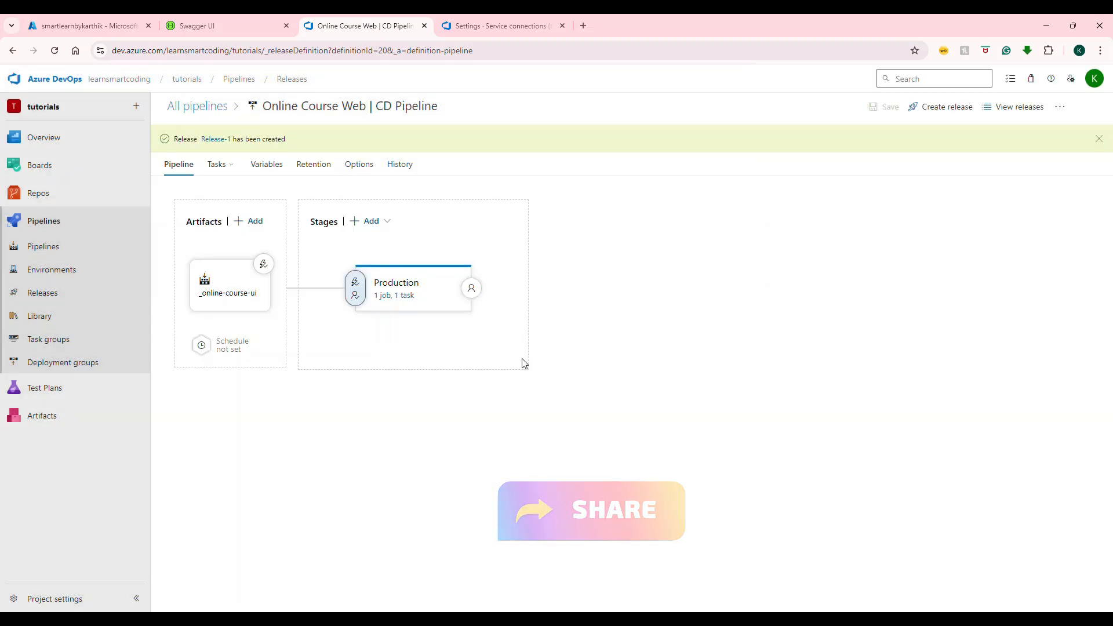
Open Release-1 and start its deployment to the Production stage.
left_click(210, 139)
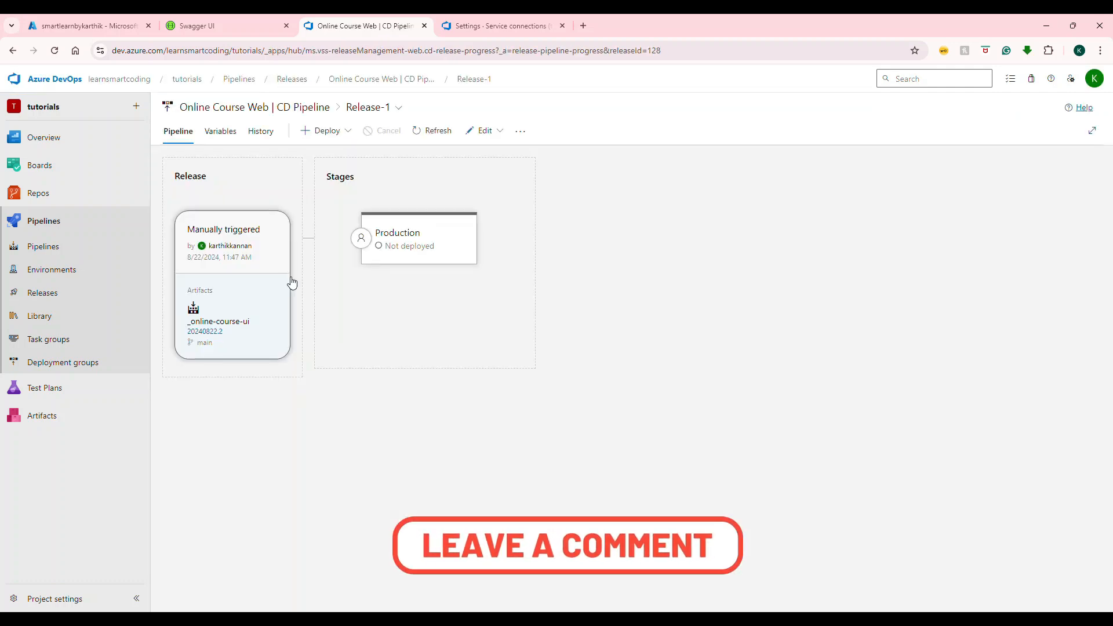
mouse_move(406, 246)
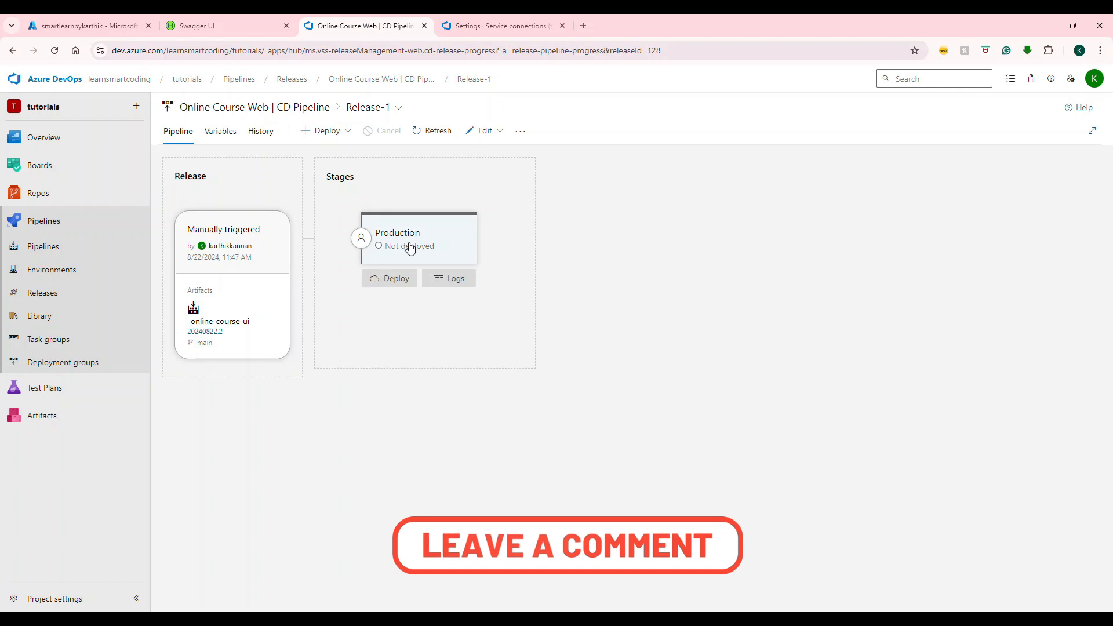
left_click(396, 279)
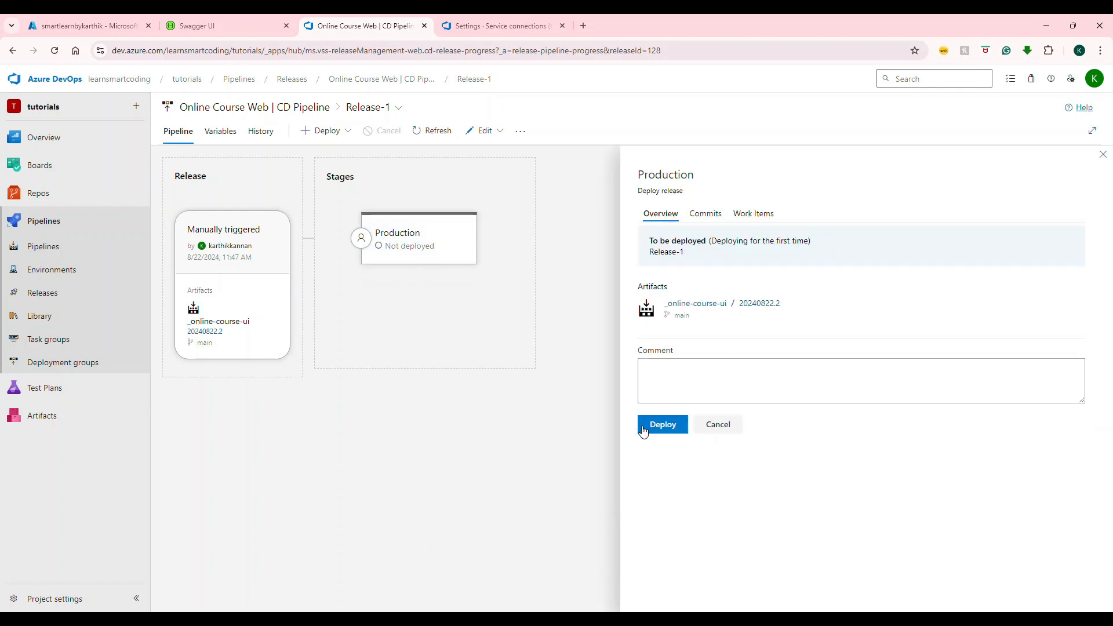
left_click(657, 428)
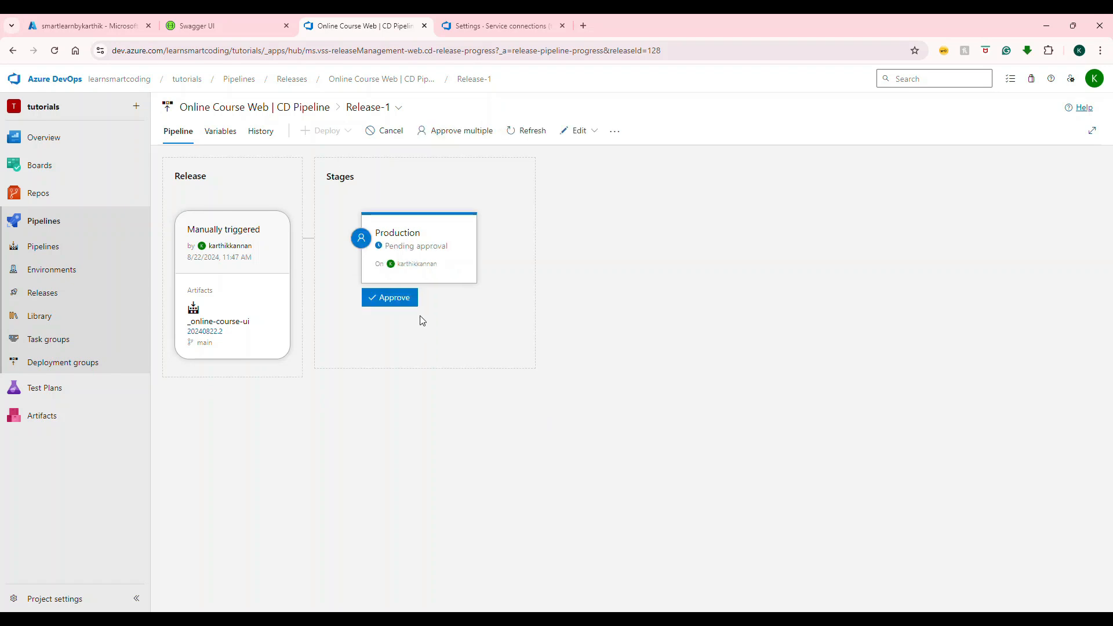
Approve the pending pre-deployment condition for the Production stage and open the stage's deployment logs.
left_click(405, 299)
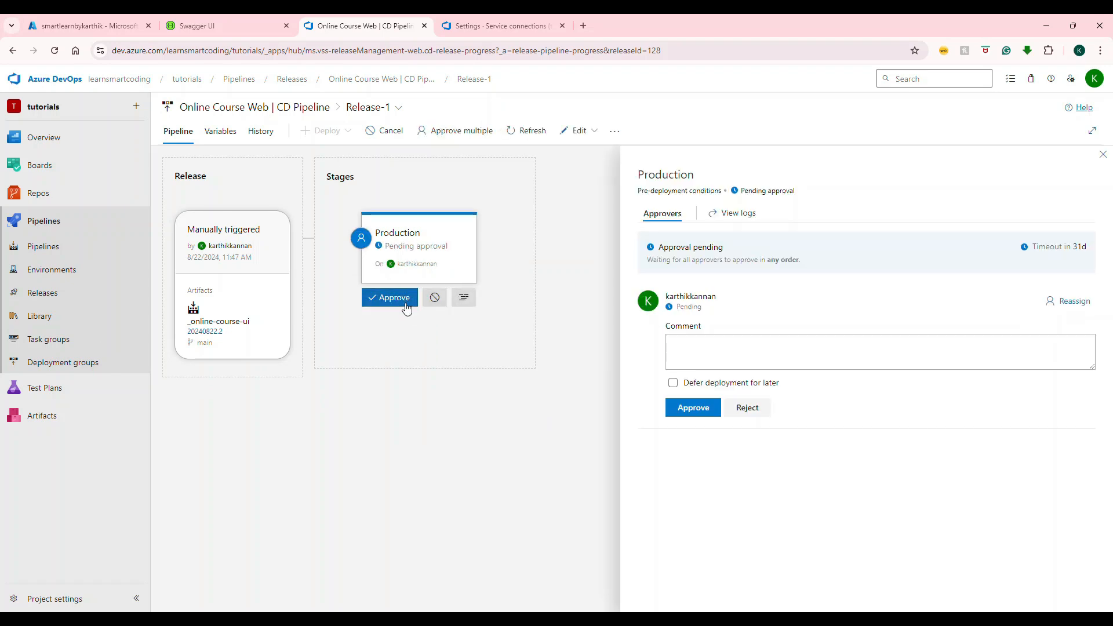
left_click(708, 414)
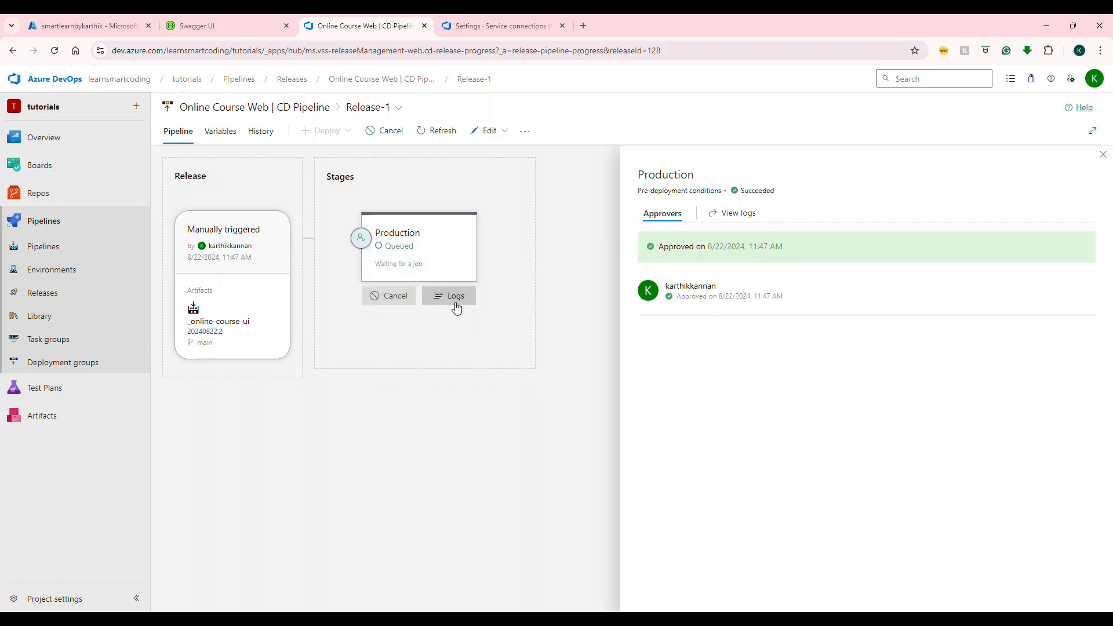
left_click(456, 303)
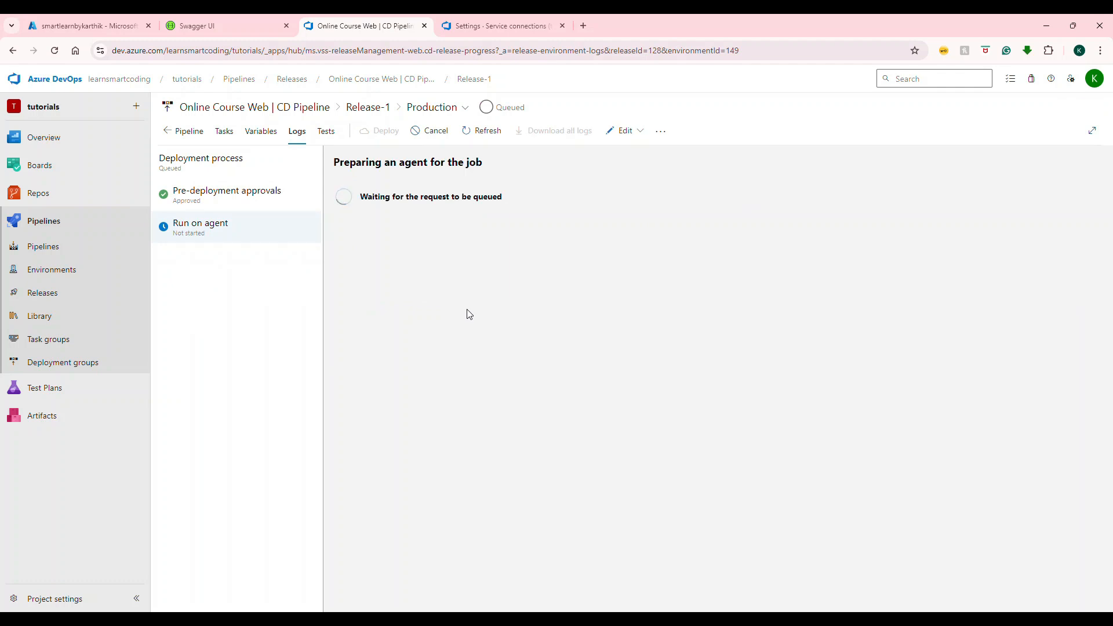
Open the deployed site through the web app's default domain in the Azure portal and check its Category page.
left_click(89, 33)
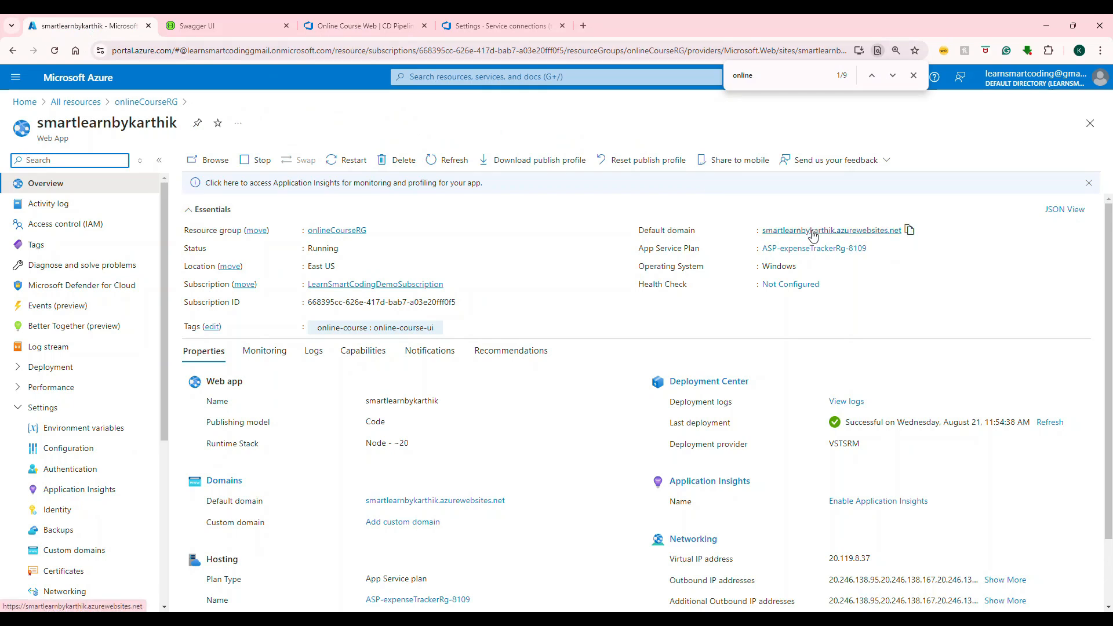
left_click(217, 24)
left_click(381, 24)
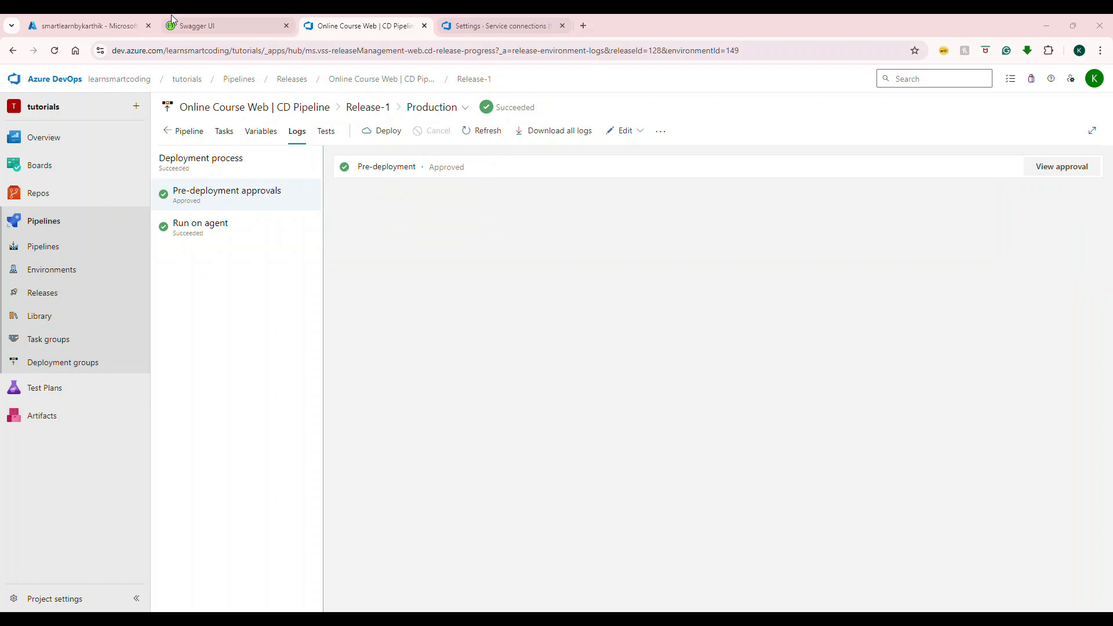
left_click(87, 25)
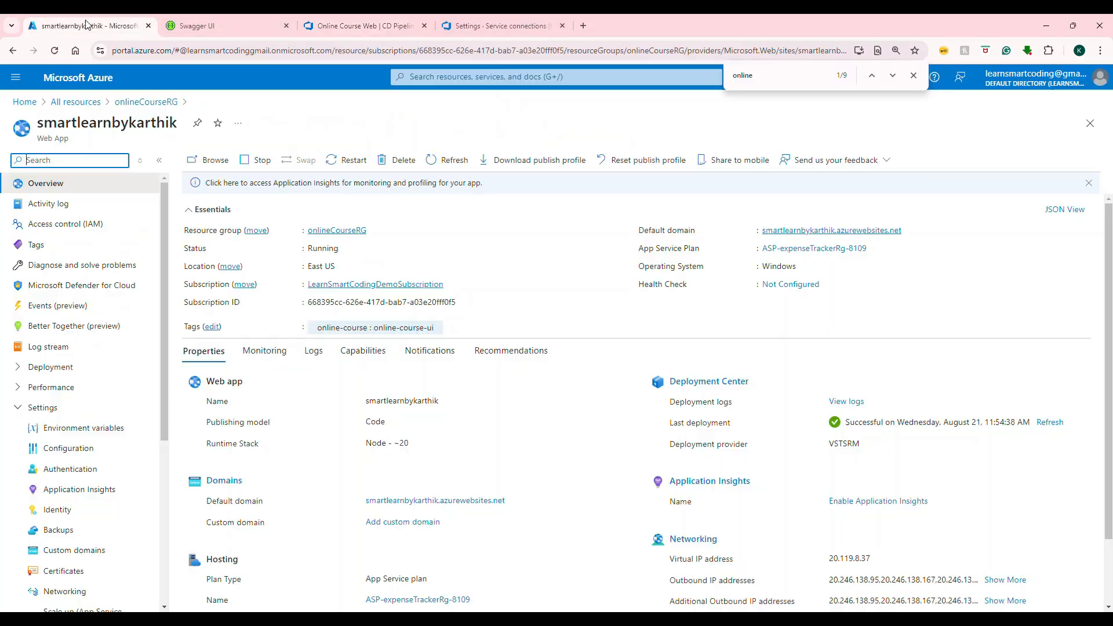
left_click(842, 233)
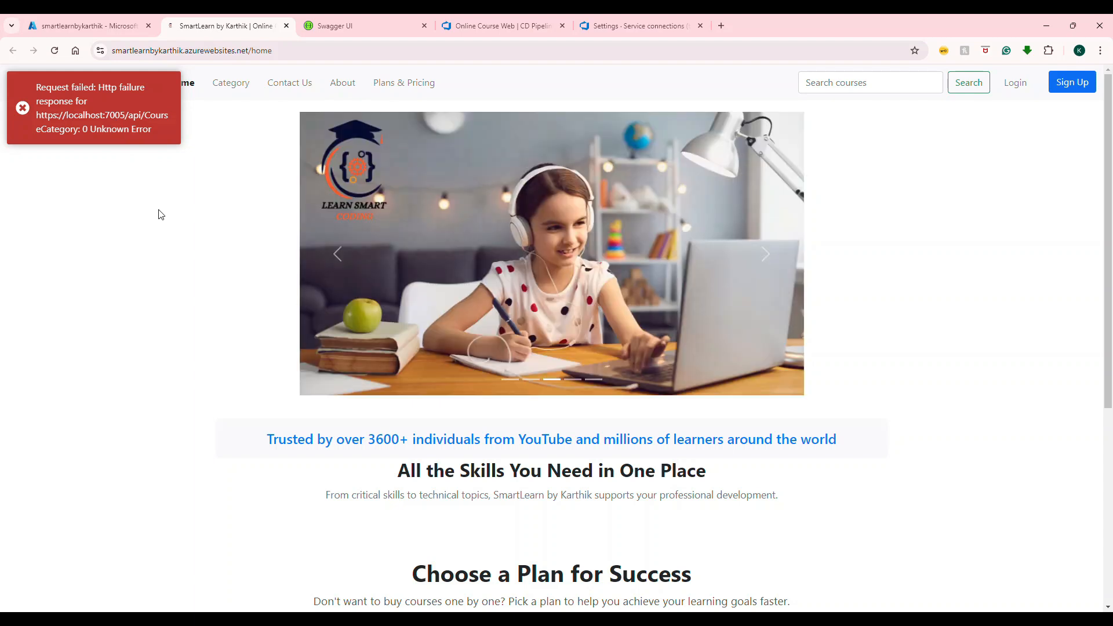
left_click(223, 87)
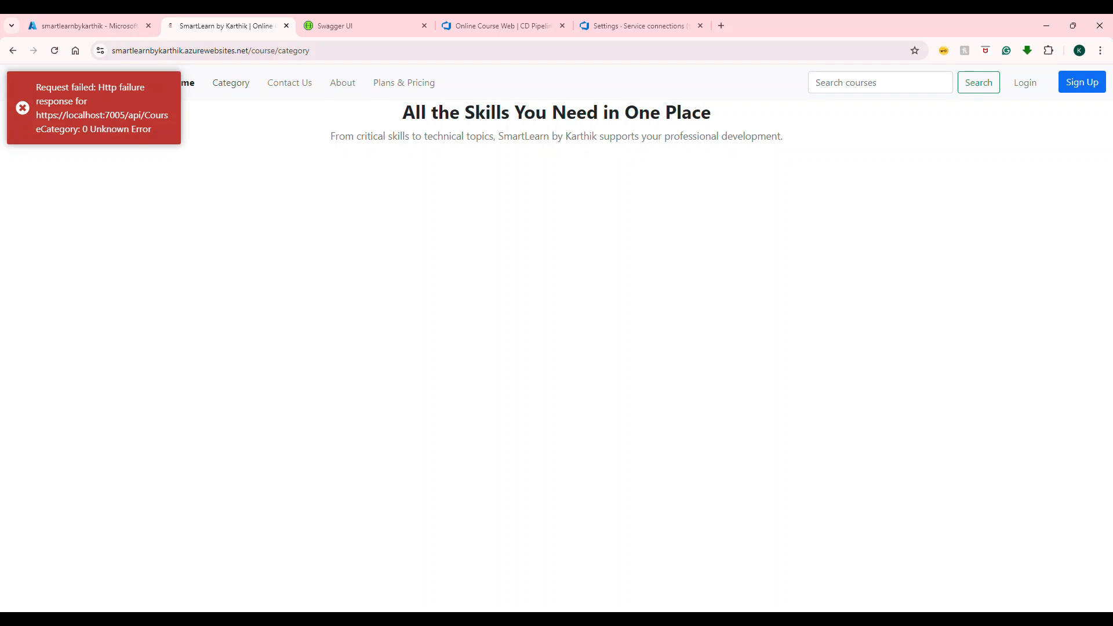
Switch to VS Code and add fileReplacements to angular.json's production configuration, replacing src/environments/environment.ts with src/environments/environment.prod.ts.
key("alt+Tab")
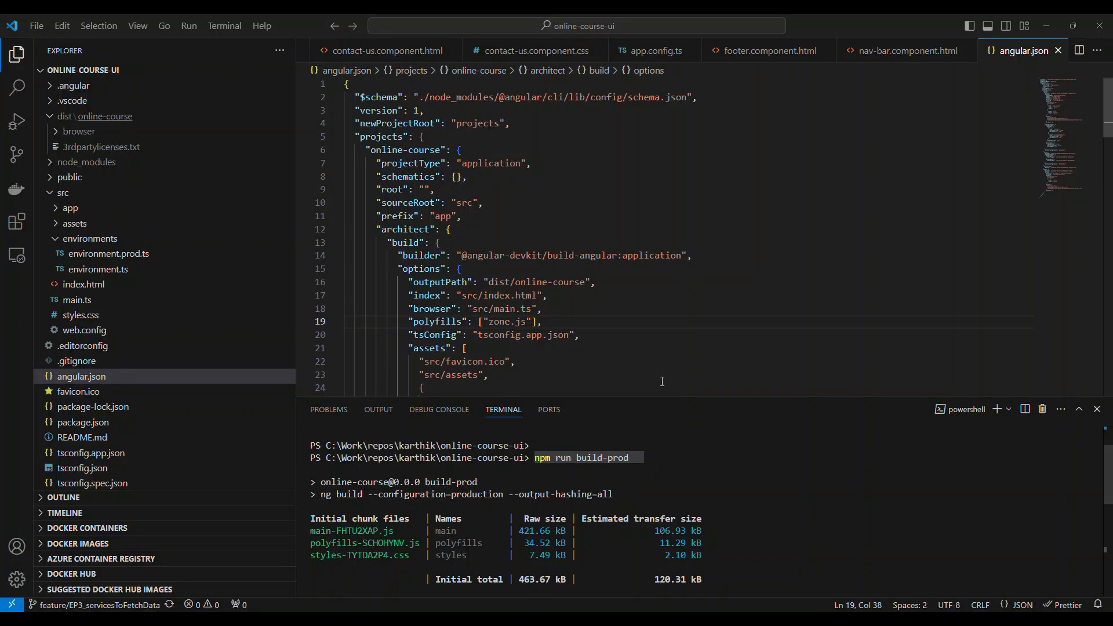
scroll(668, 349, "down", 1)
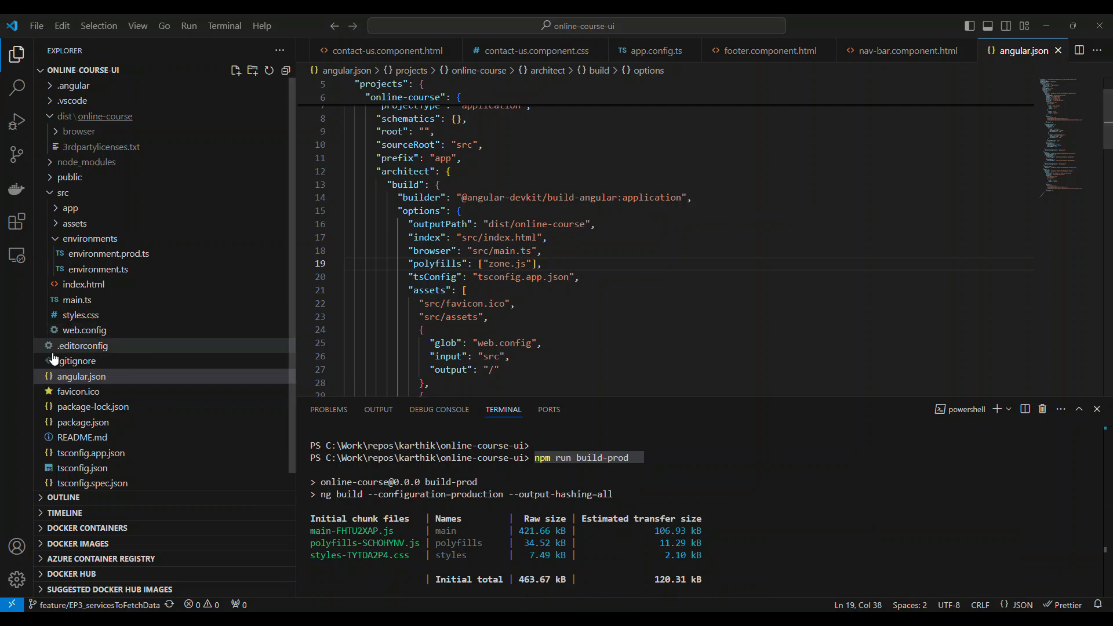
left_click_drag(720, 397, 728, 501)
left_click(758, 212)
scroll(758, 214, "down", 11)
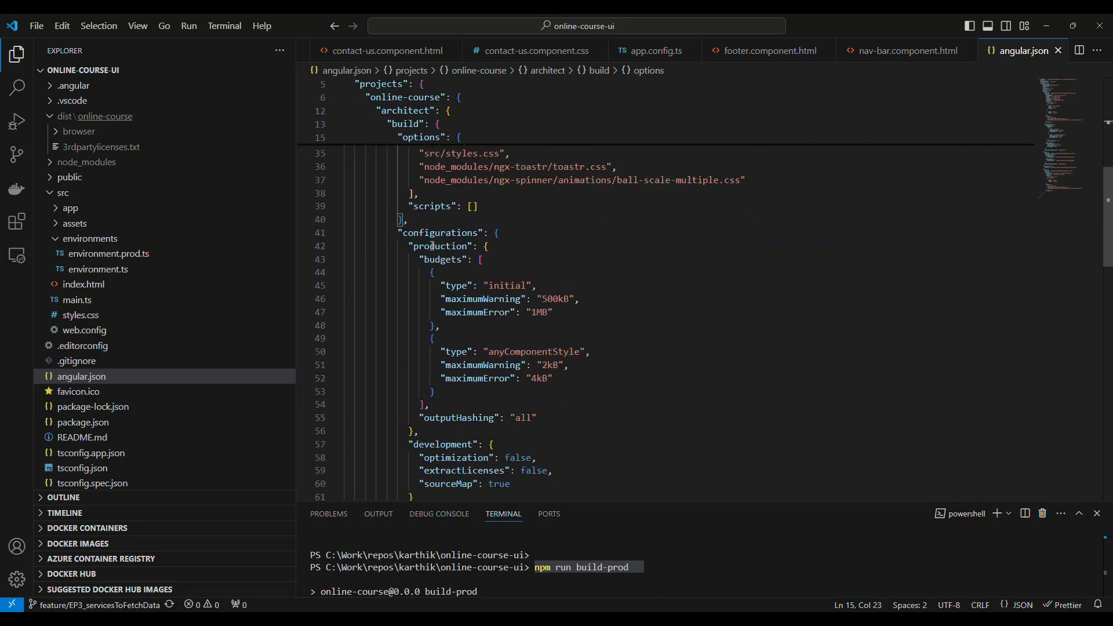
double_click(431, 247)
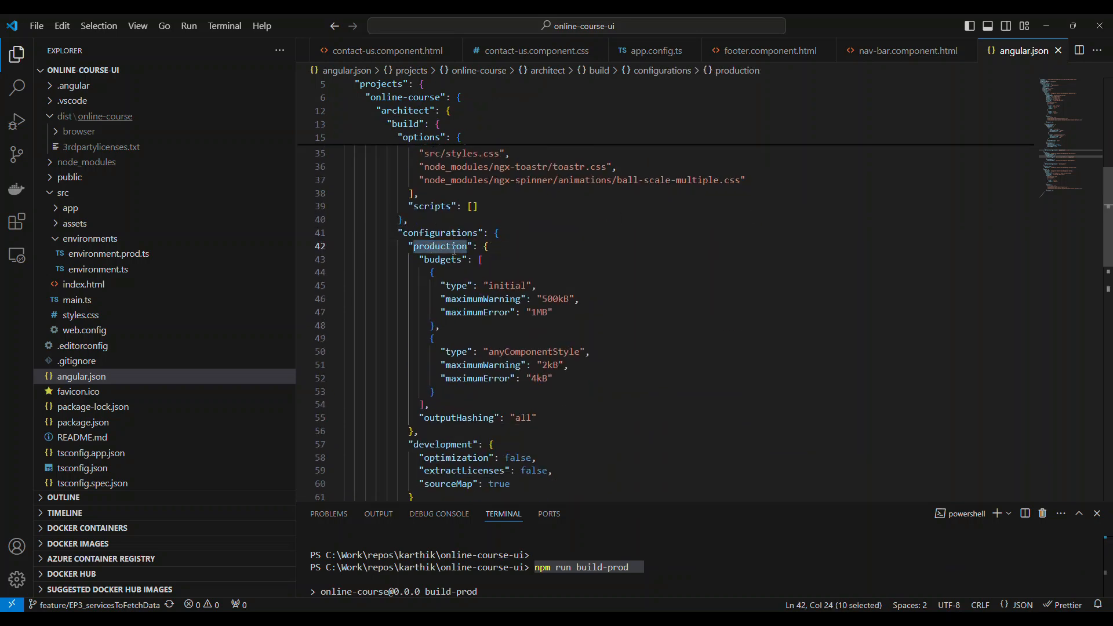
left_click(505, 251)
type("\"fileReplacements\": [ { \"replace\": \"src/environments/environment.ts\", \"with\": \"src/environments/environment.prod.ts\" } ],")
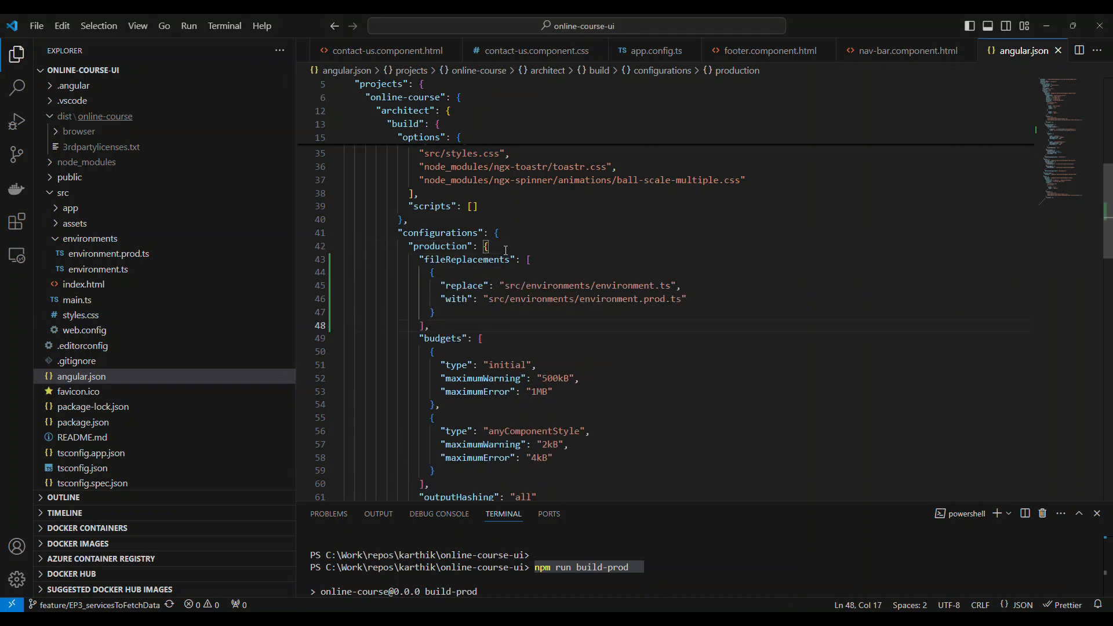
left_click_drag(456, 285, 691, 309)
left_click(501, 275)
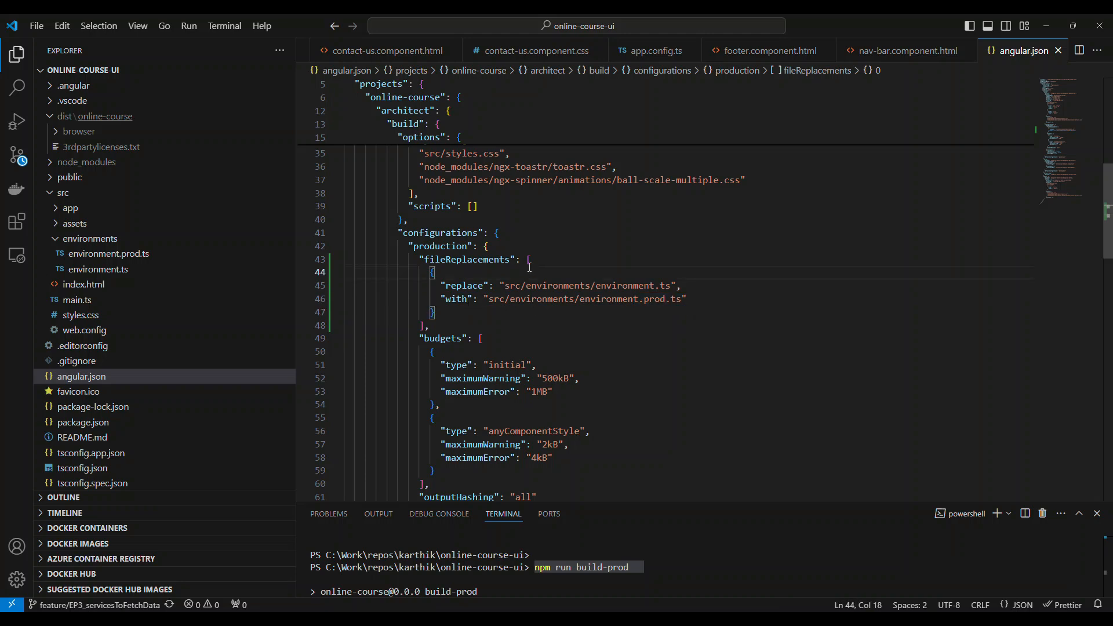
Commit the angular.json change with the message "updated angular config" and sync the feature/EP3_servicesToFetchData branch.
left_click(17, 155)
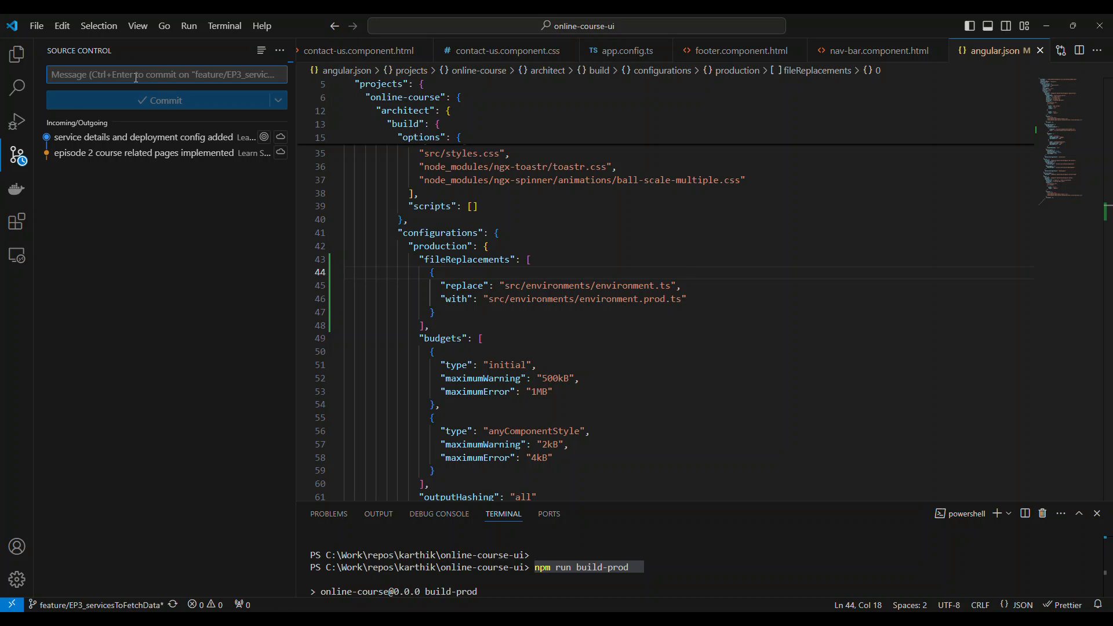
type("updated angular config")
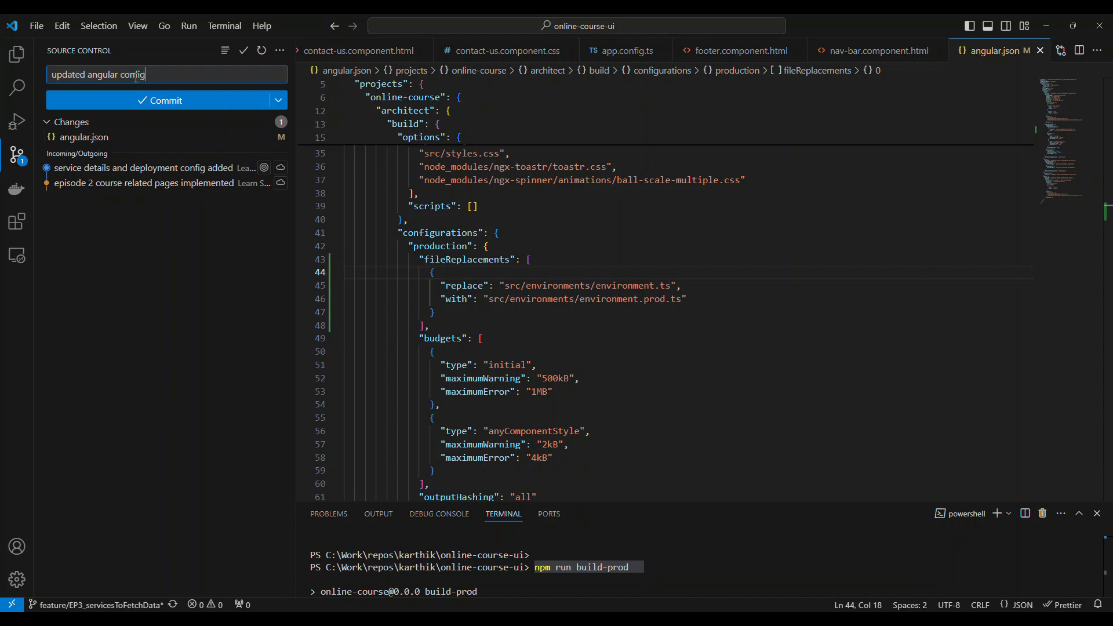
left_click(149, 93)
mouse_move(237, 172)
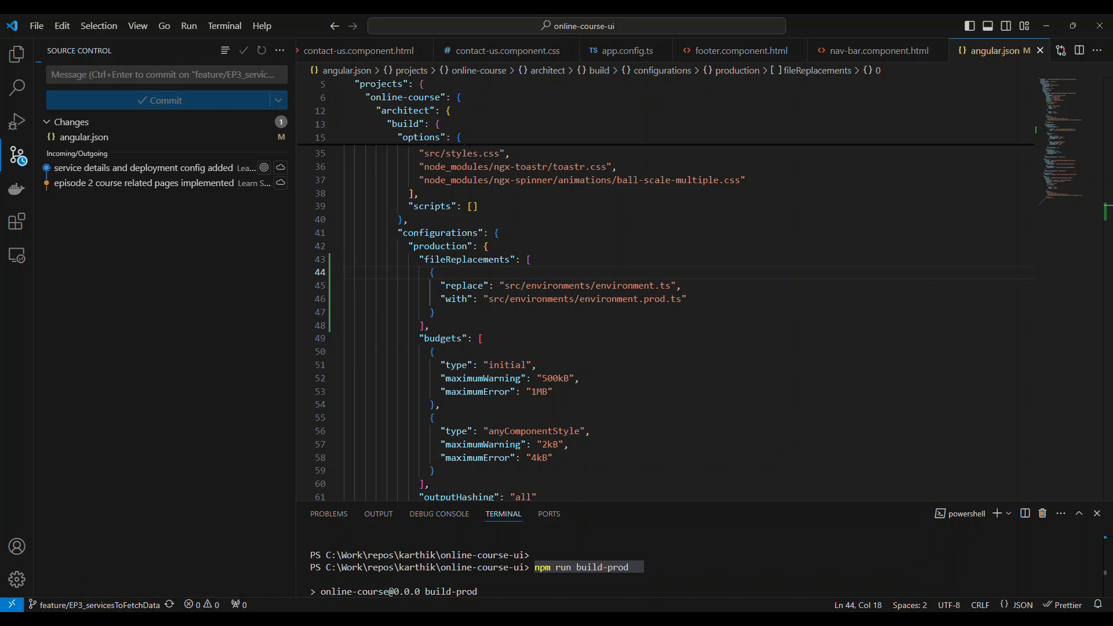
left_click(170, 605)
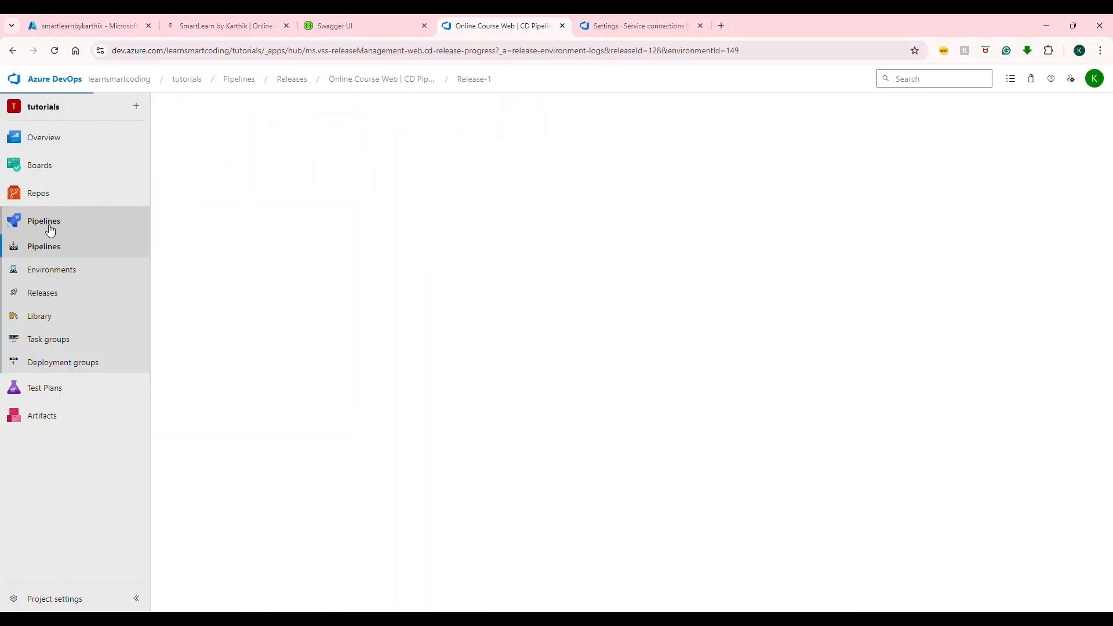
In Azure DevOps, check the online-course-ui pipeline runs and create a pull request from feature/EP3_servicesToFetchData into main.
left_click(50, 226)
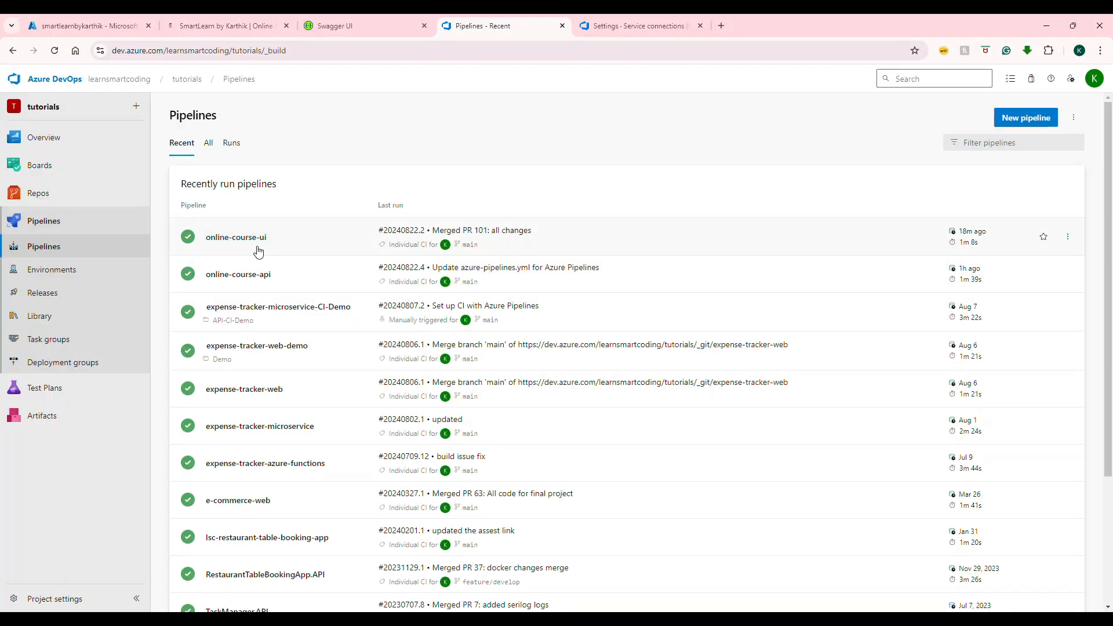
left_click(280, 256)
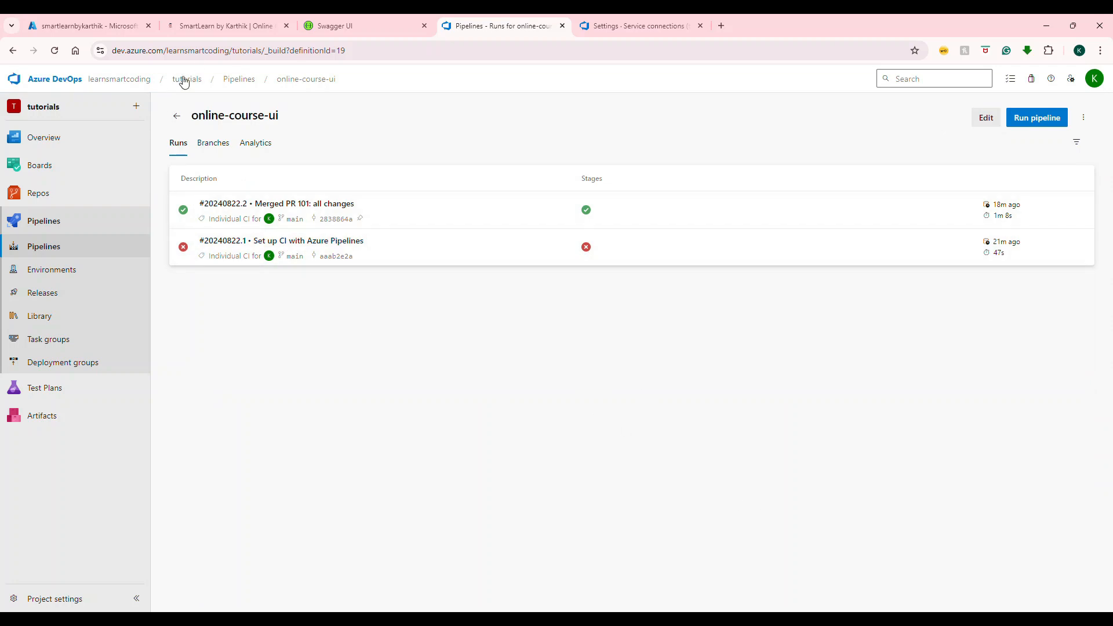
left_click(67, 192)
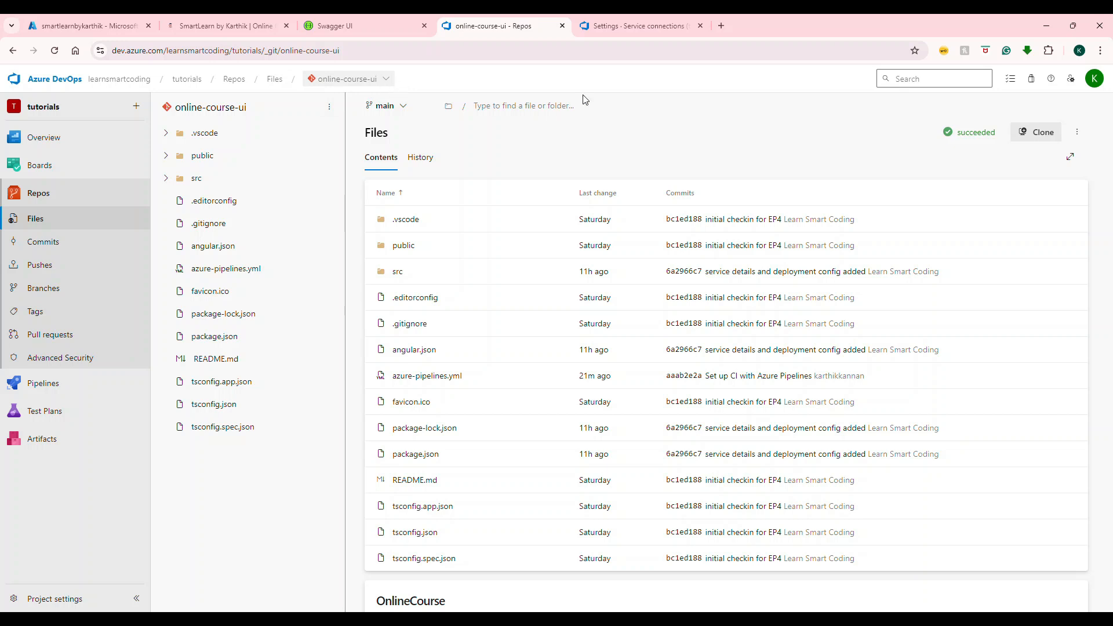
left_click(93, 338)
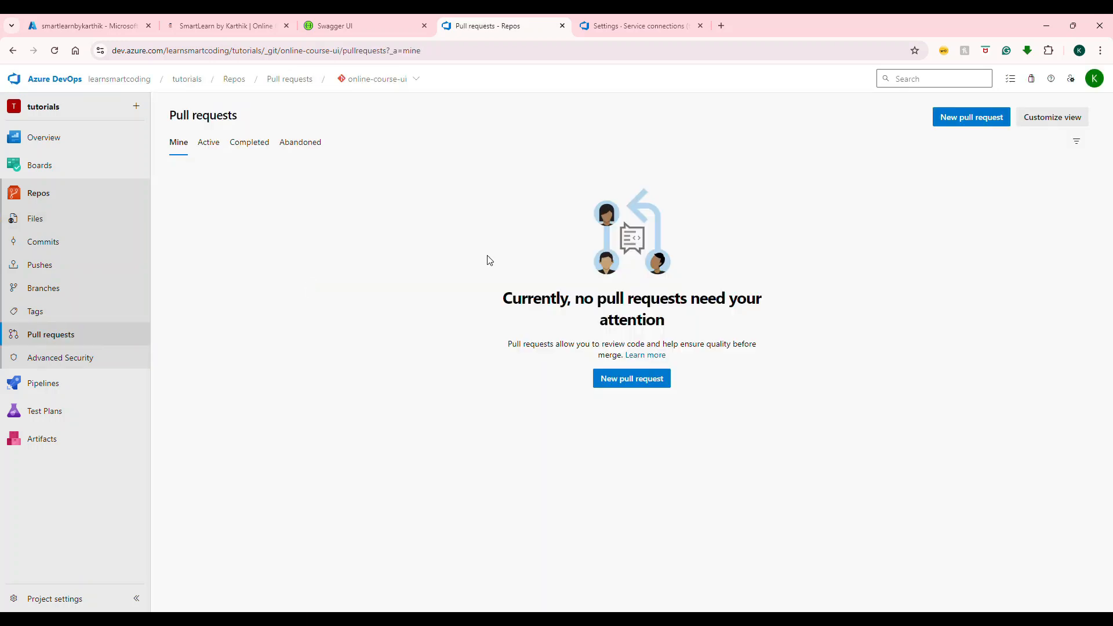
left_click(1041, 185)
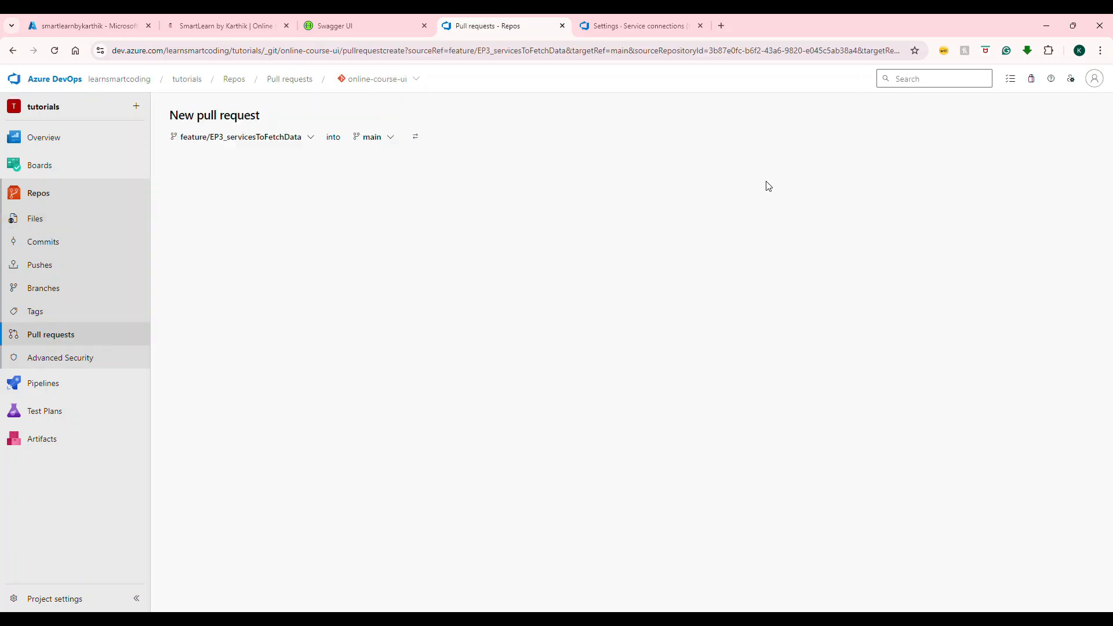
left_click(557, 535)
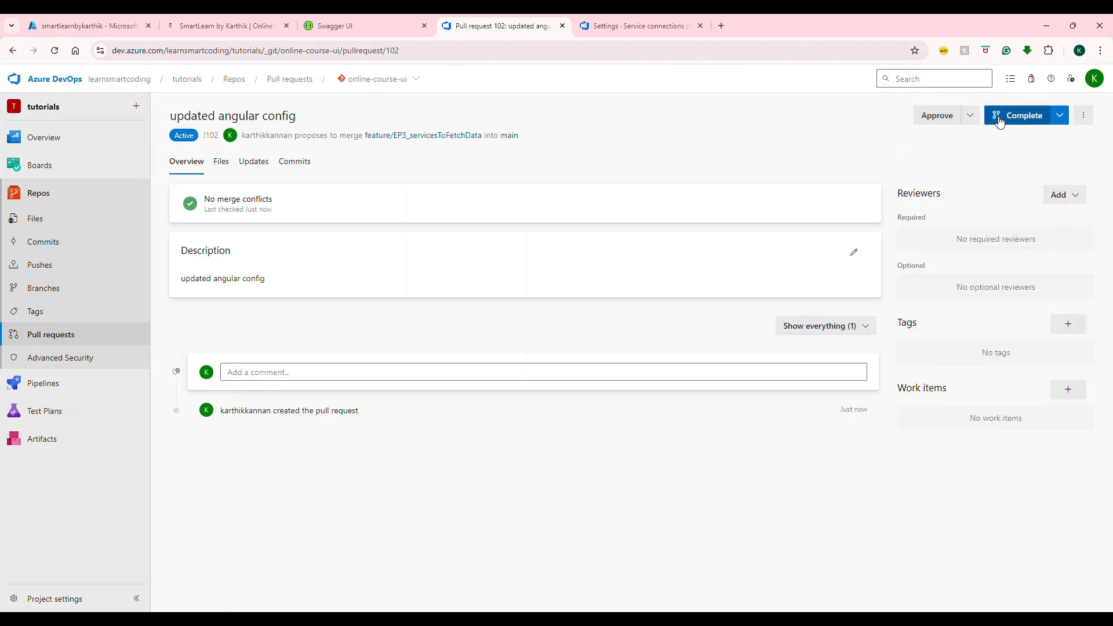
Approve and complete the pull request with a no-fast-forward merge, and open the online-course-ui pipeline's runs.
left_click(1021, 115)
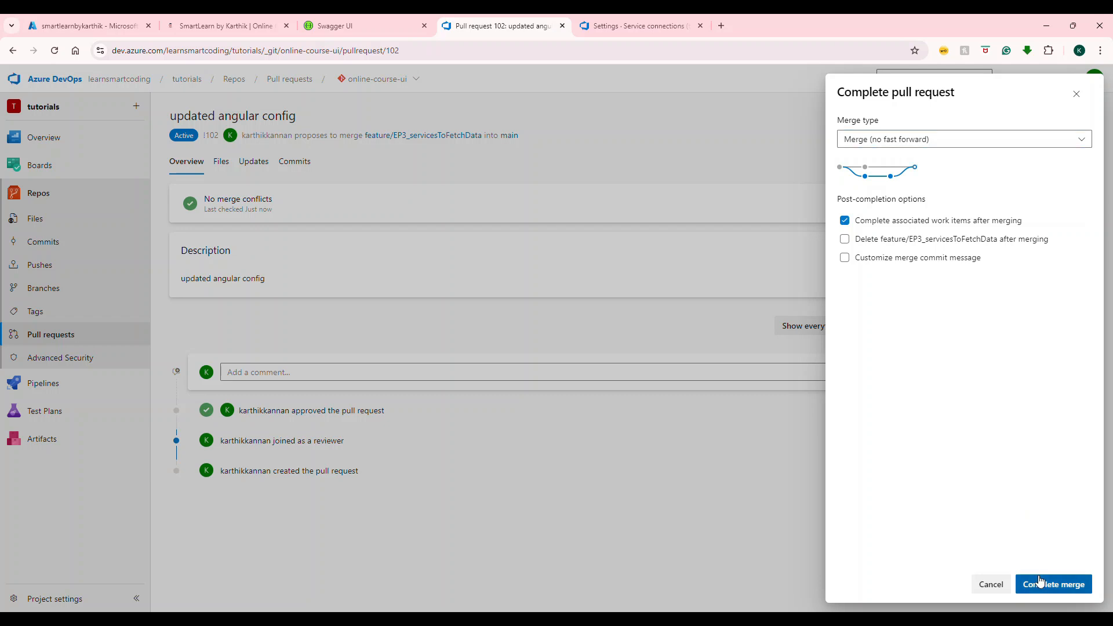
left_click(1073, 583)
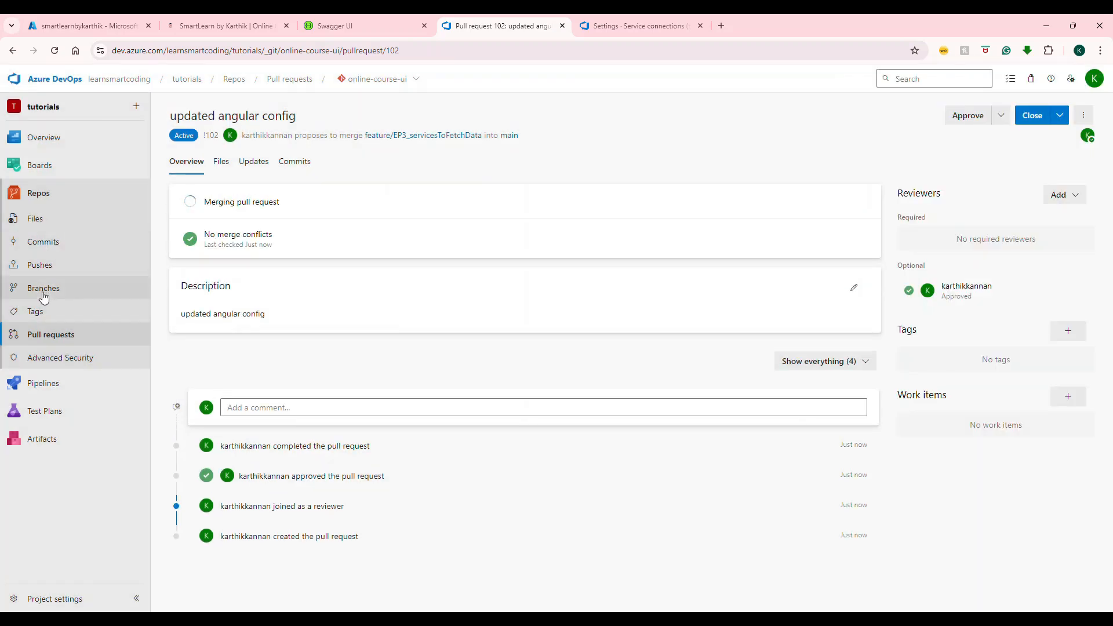
left_click(47, 383)
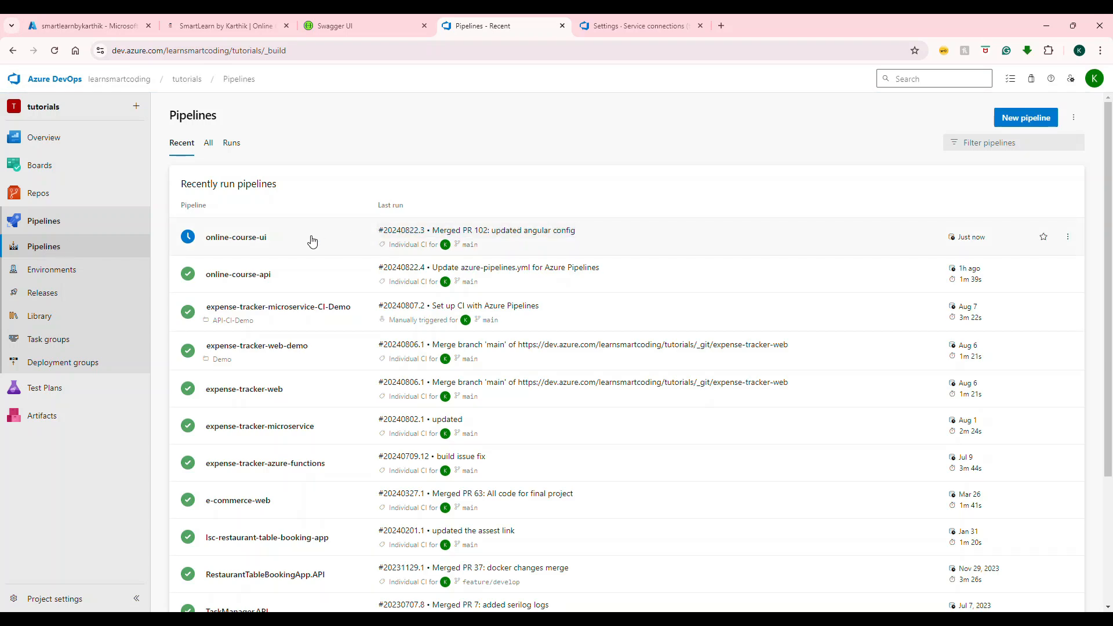
left_click(312, 242)
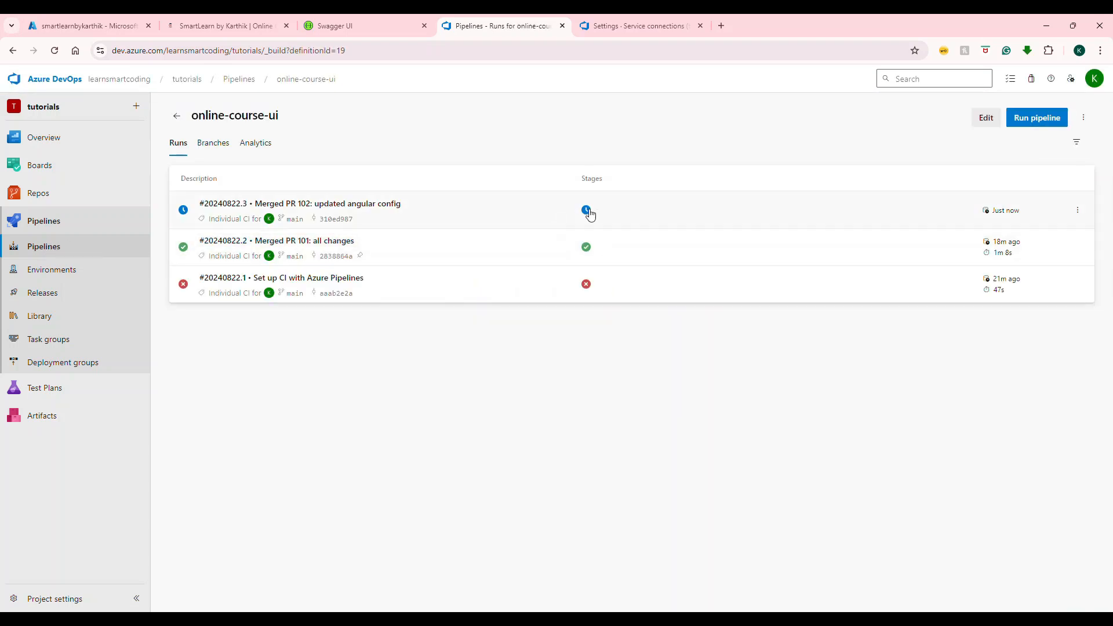
Check the newest pipeline run's job, and approve Release-2's Production deployment in the Online Course Web CD pipeline, opening its logs.
left_click(585, 212)
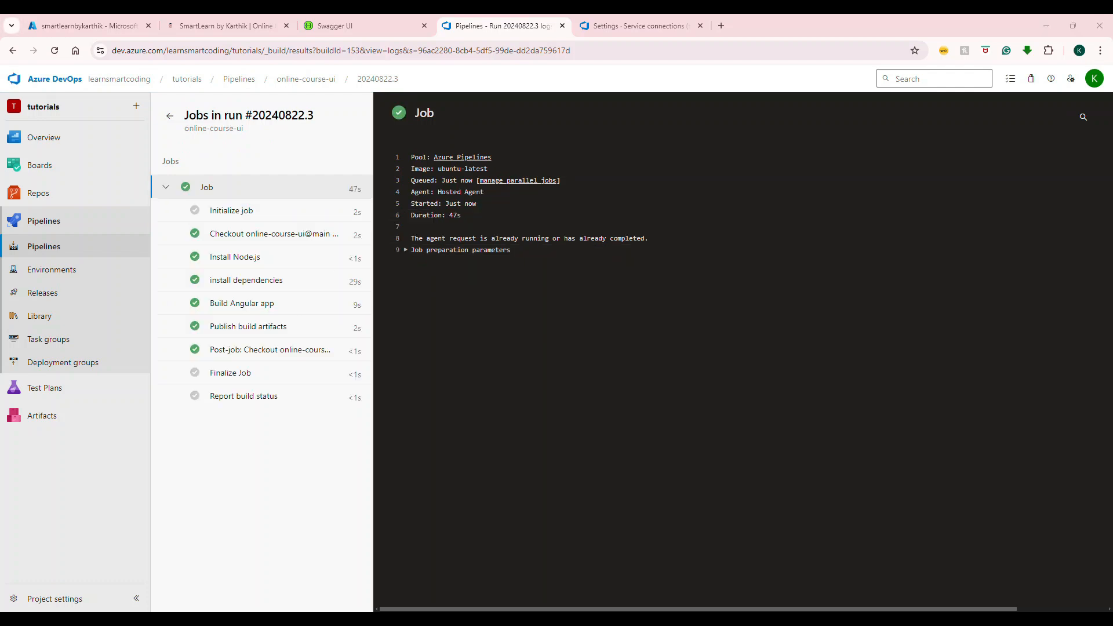
left_click(53, 303)
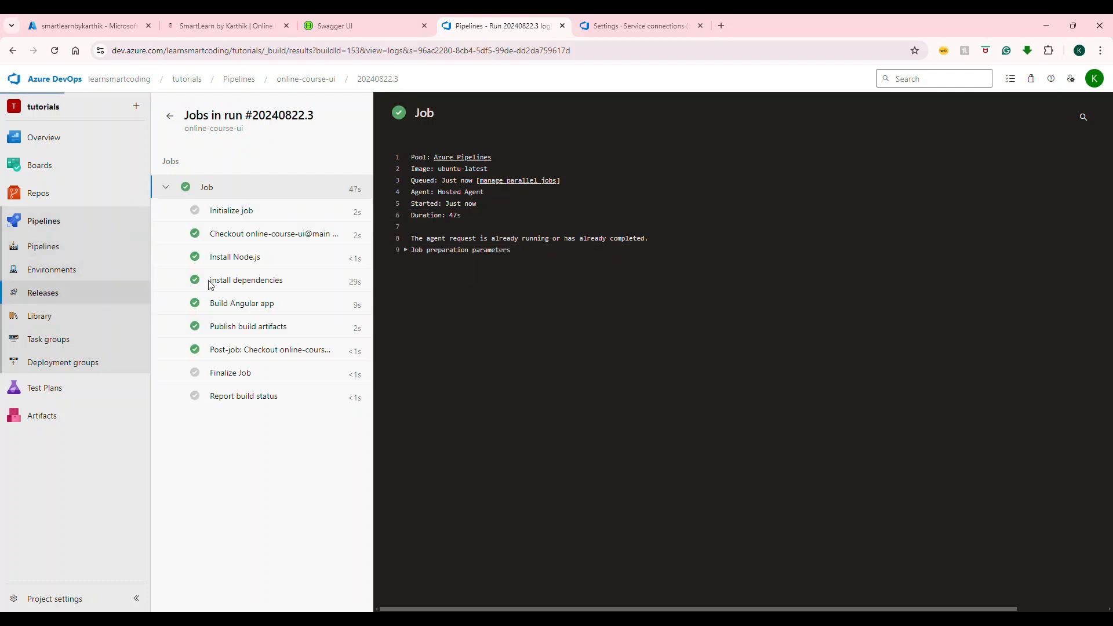
left_click(668, 241)
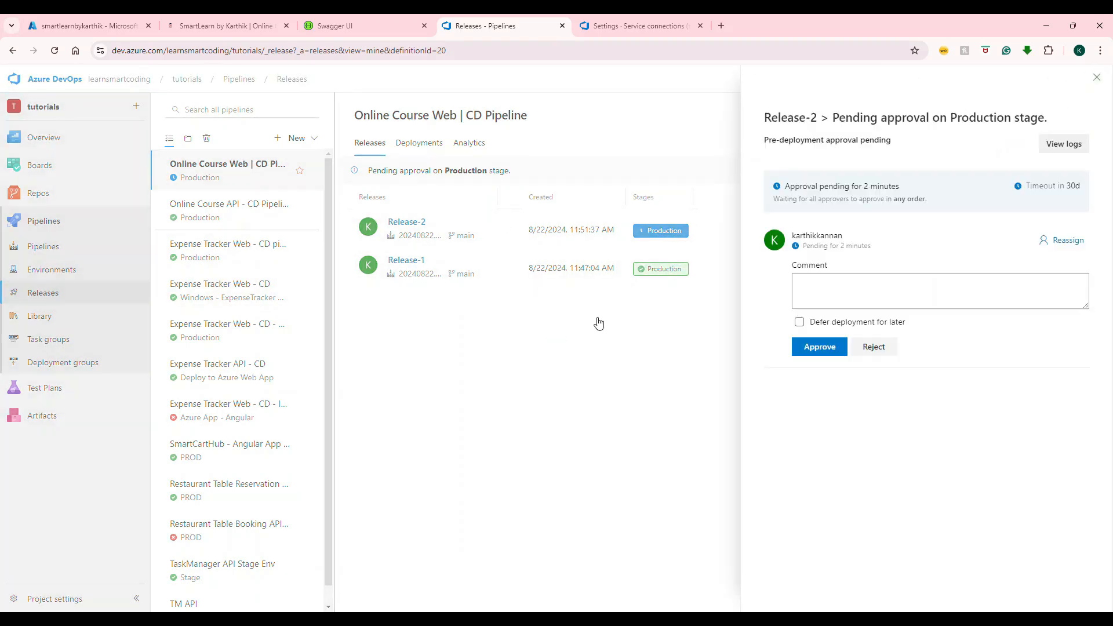
left_click(827, 346)
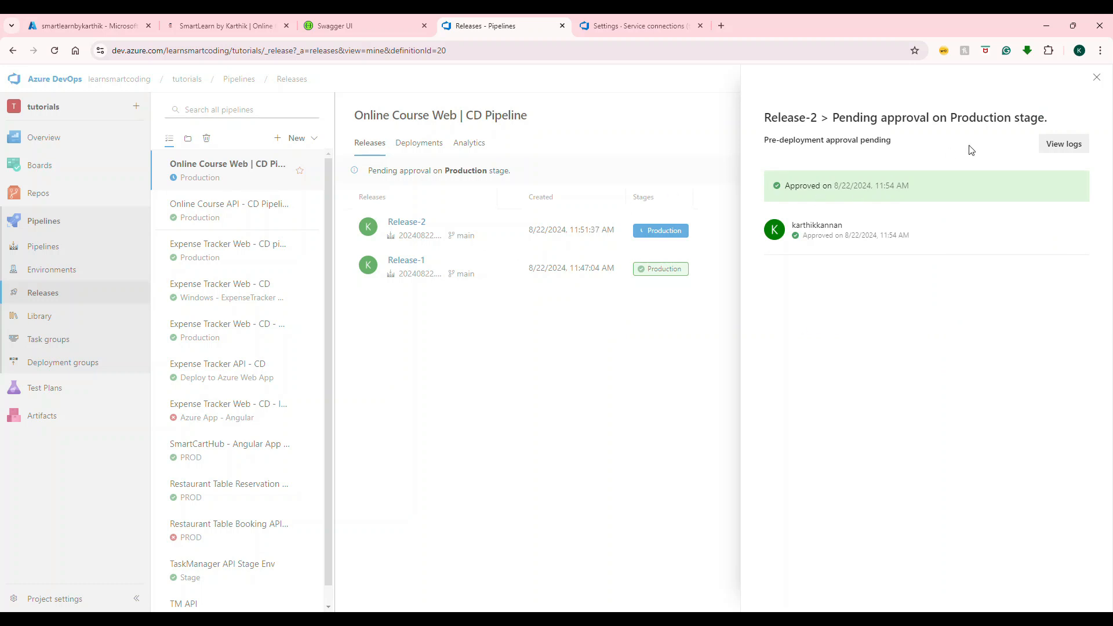
left_click(1058, 145)
Switch to the deployed SmartLearn site and review its home page down to the plans section.
left_click(226, 26)
left_click(269, 48)
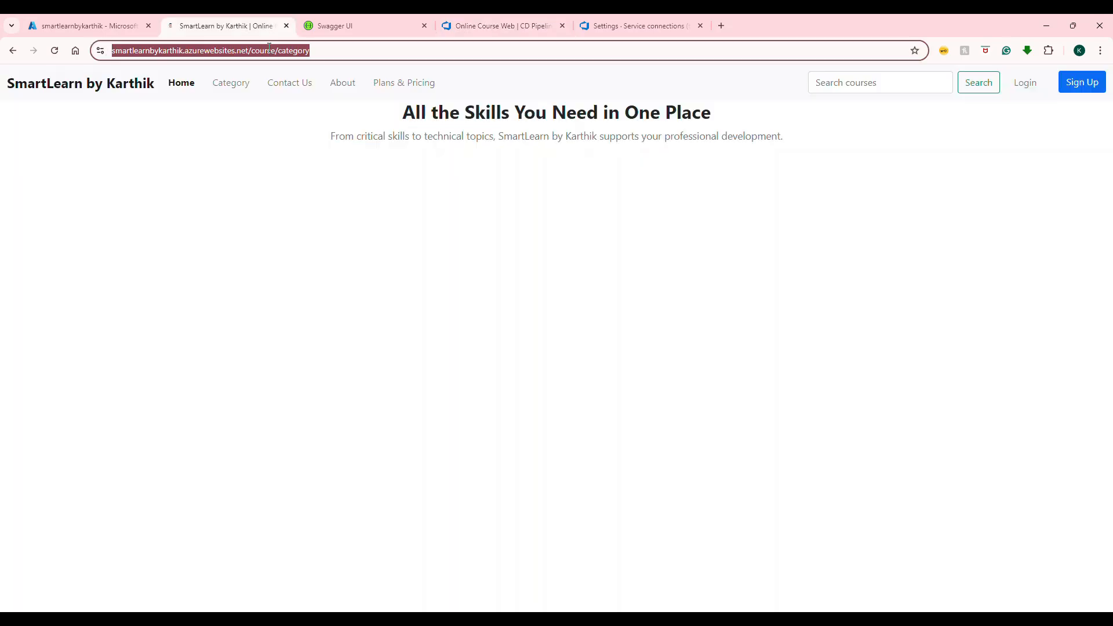
left_click(154, 84)
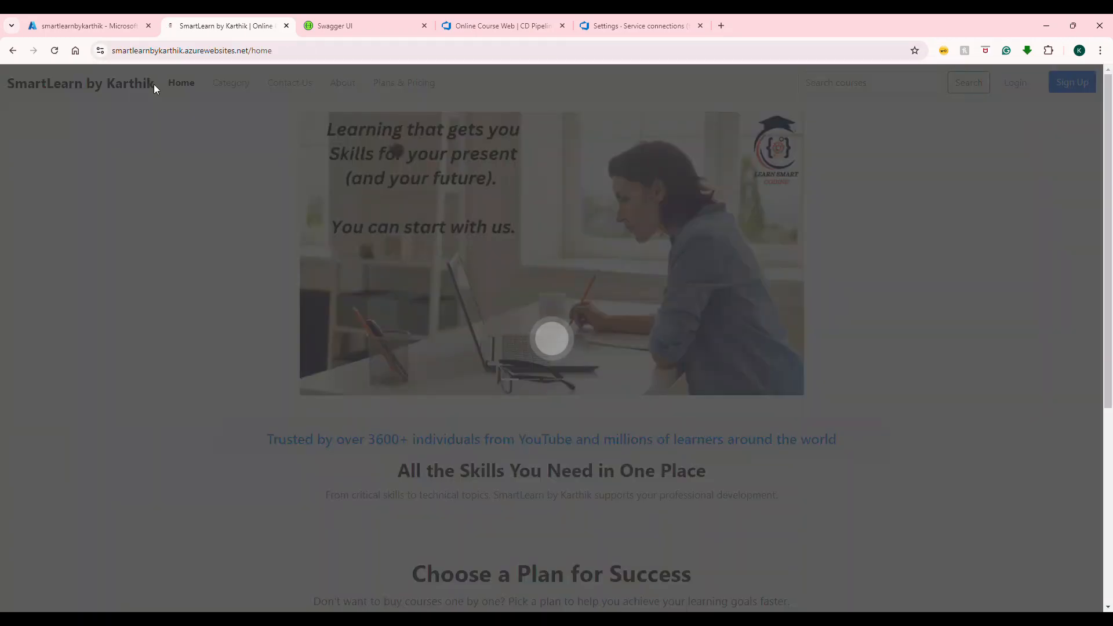
scroll(311, 241, "down", 1)
scroll(312, 246, "down", 1)
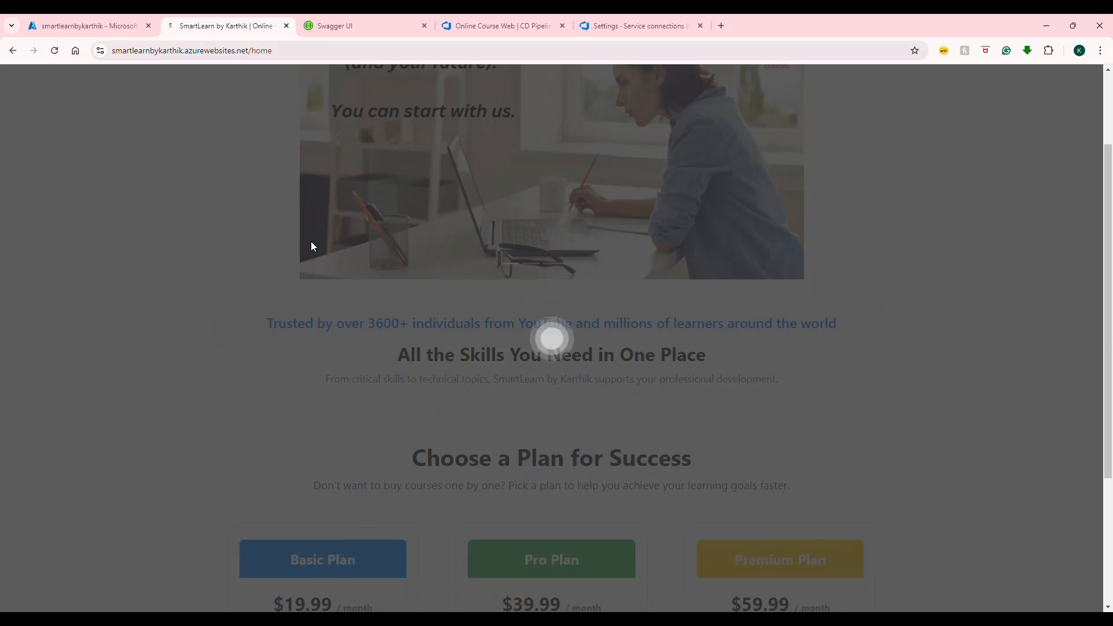
scroll(312, 246, "down", 1)
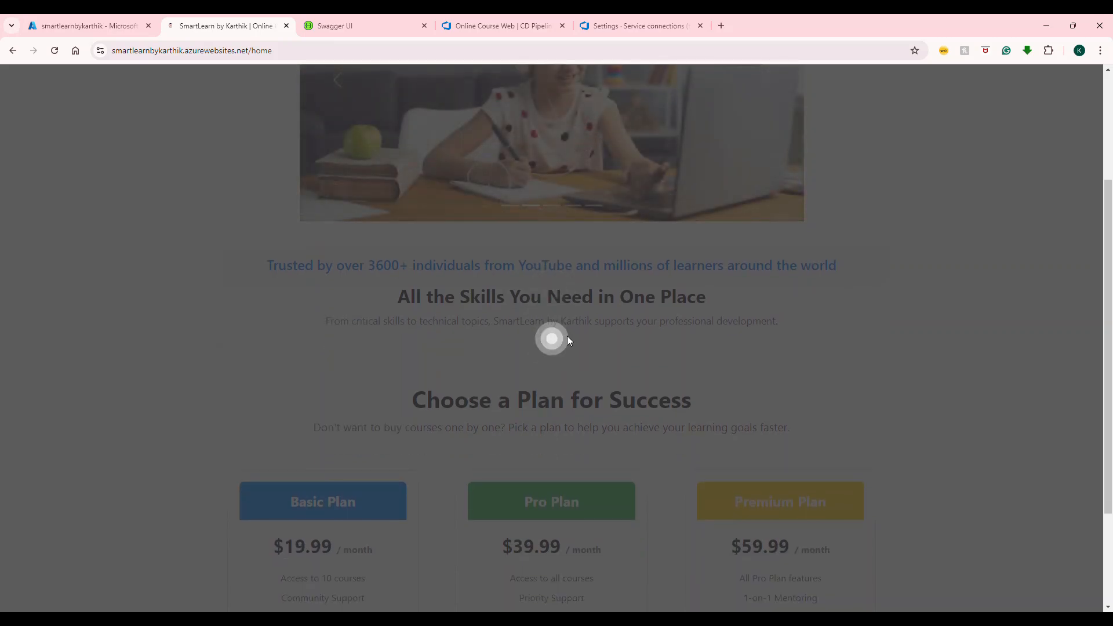
Explore the Data Science category and inspect its API request's headers and response in the browser developer tools.
key("ctrl+shift+i")
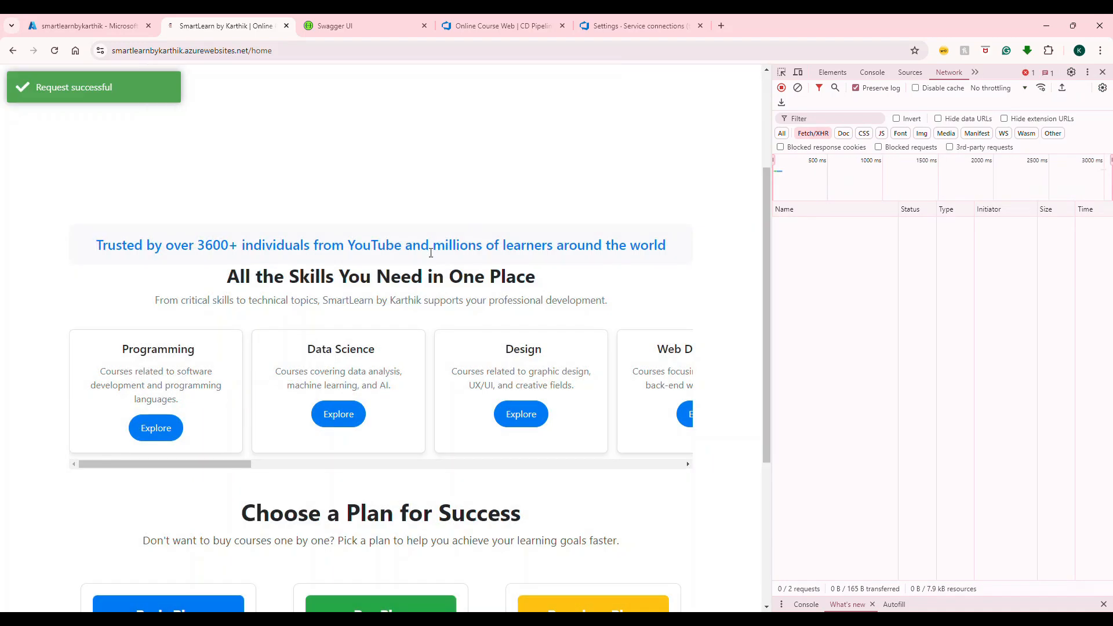
left_click(343, 422)
left_click(829, 225)
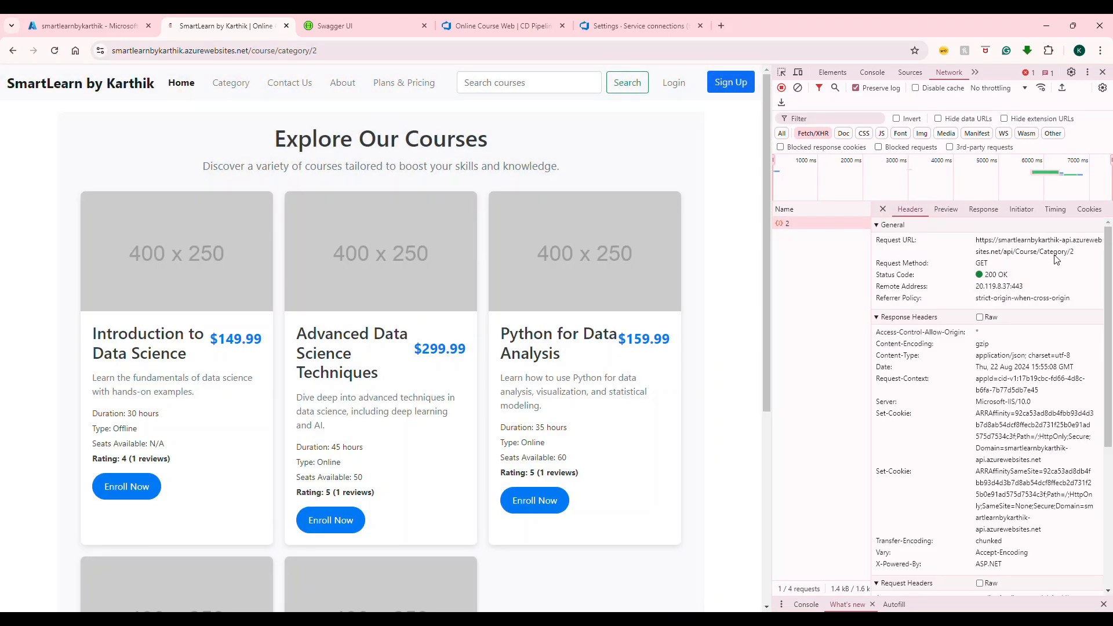
left_click(983, 210)
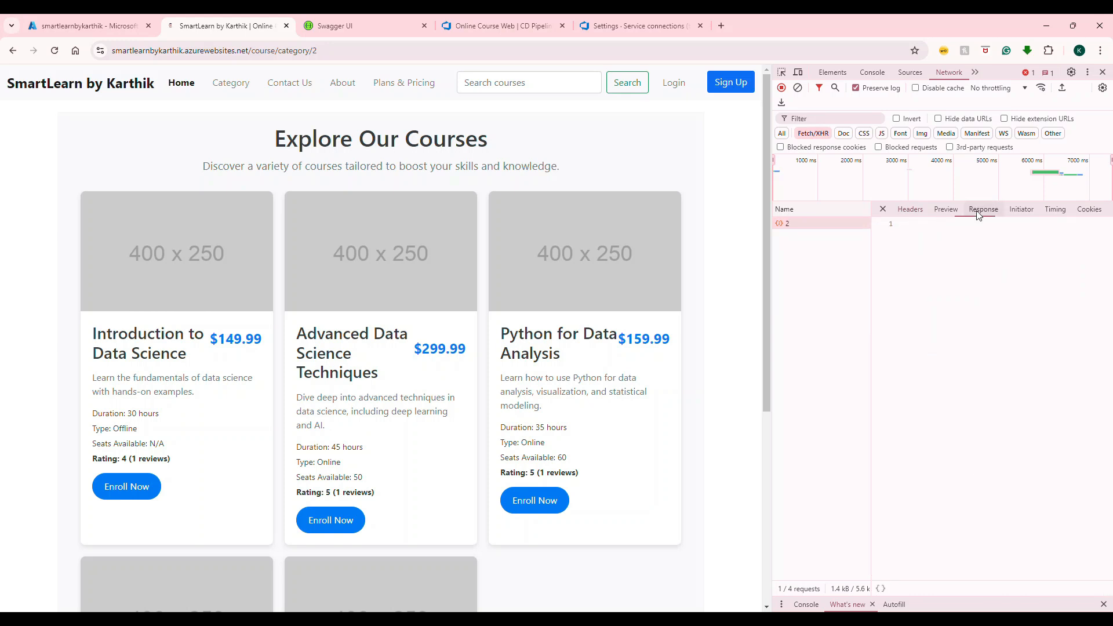
key("F12")
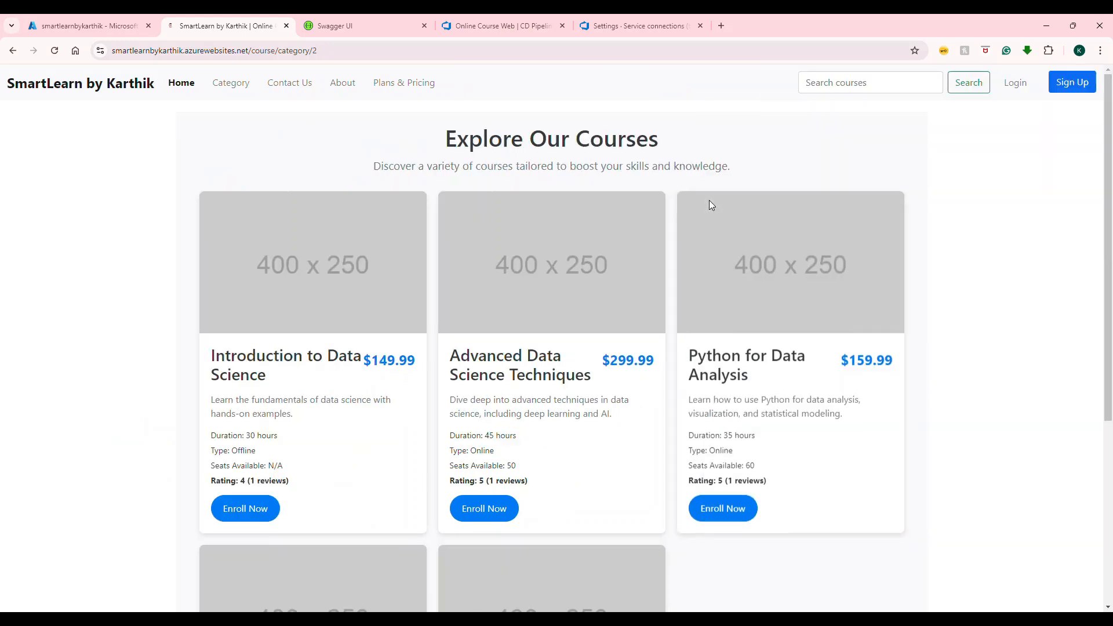
View the Advanced Data Science Techniques course details, and visit the Plans & Pricing, About, Contact Us and Category pages.
left_click(475, 504)
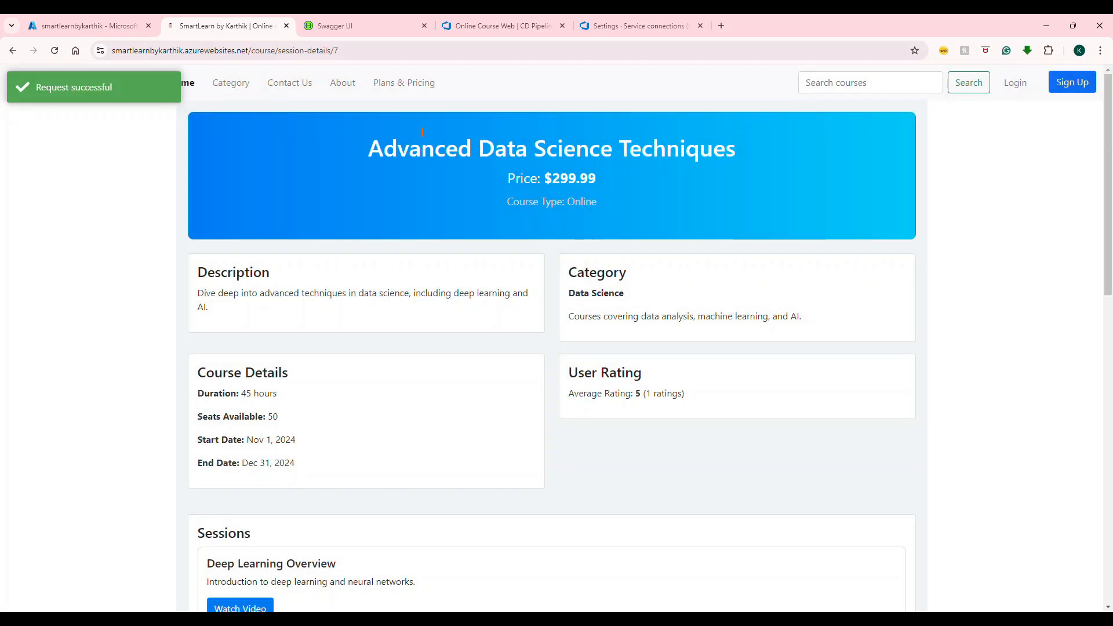
left_click(427, 85)
left_click(342, 81)
left_click(288, 82)
left_click(237, 83)
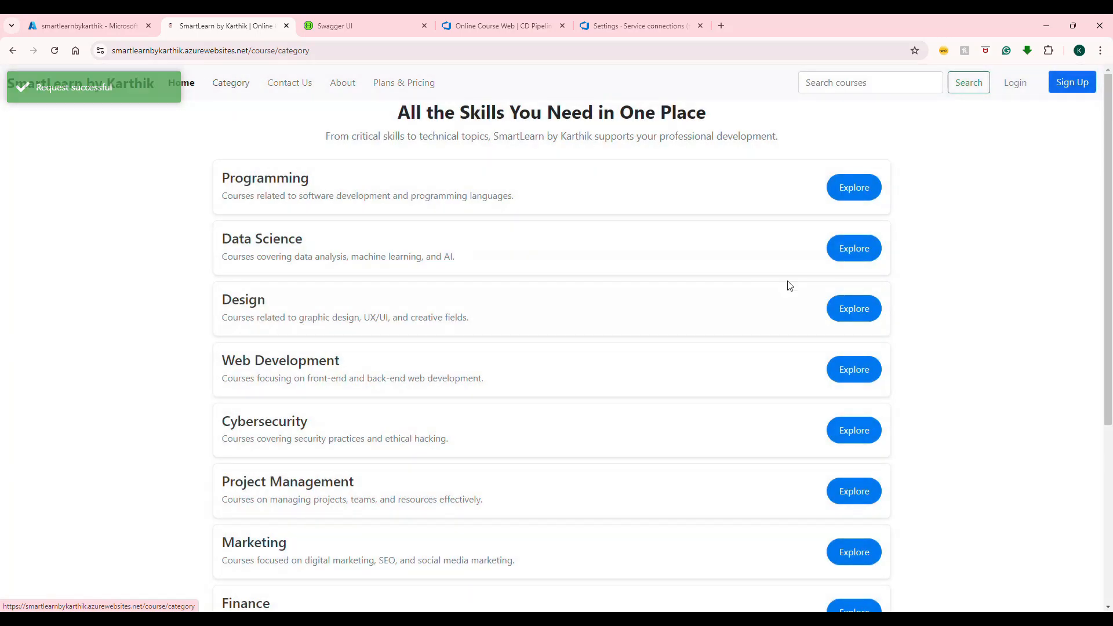
Open the Introduction to Data Science course from the Data Science category and play its Data Science Introduction video, trying full screen.
left_click(854, 250)
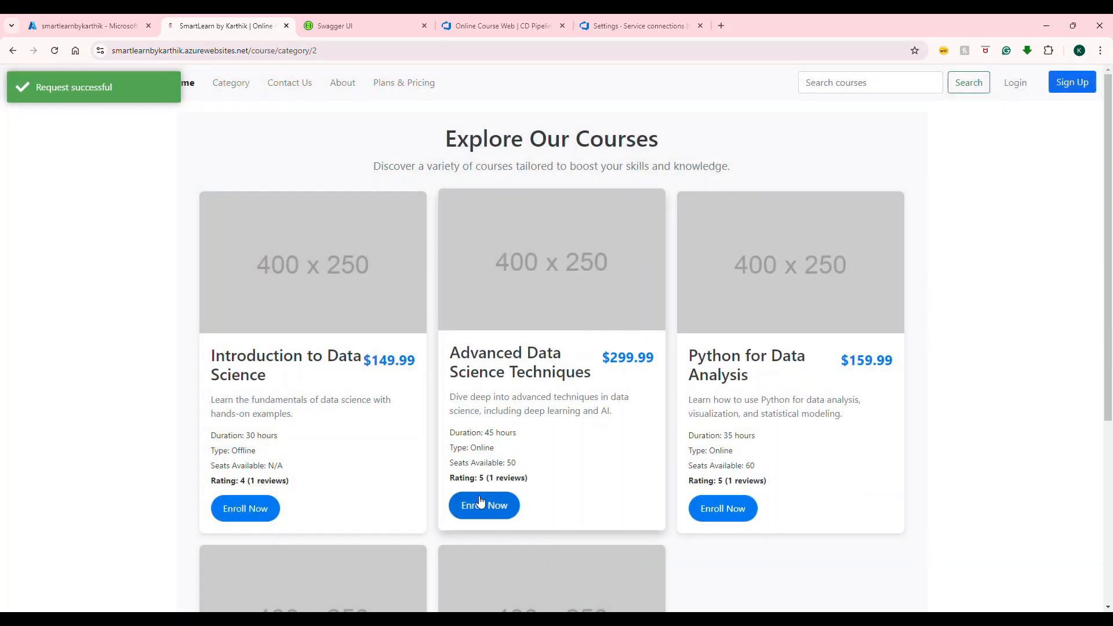
left_click(242, 505)
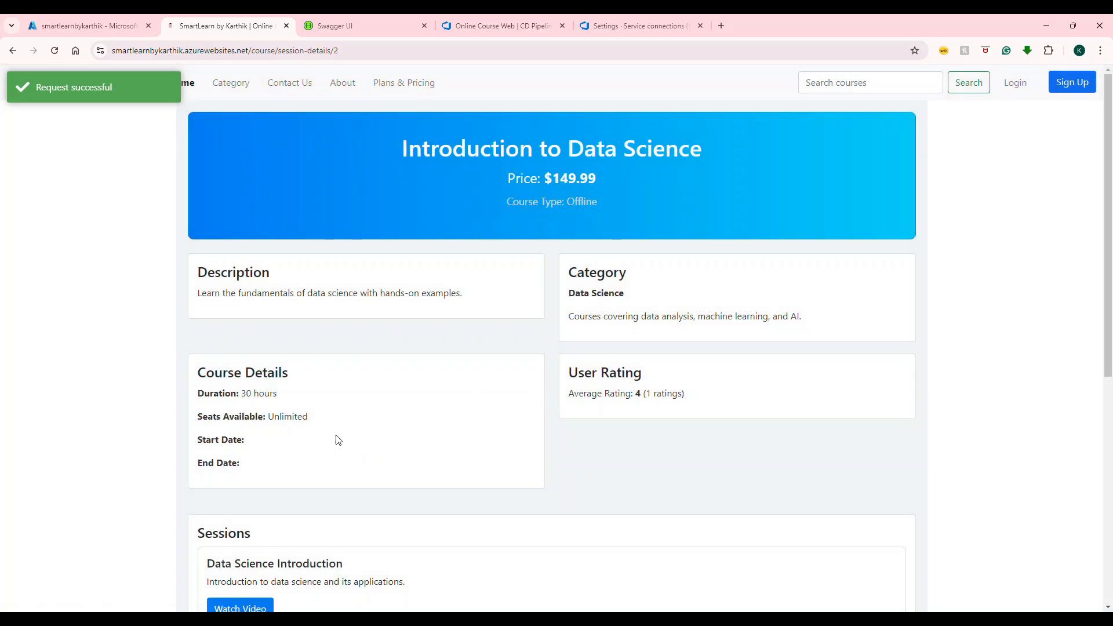
scroll(313, 438, "down", 4)
left_click(235, 378)
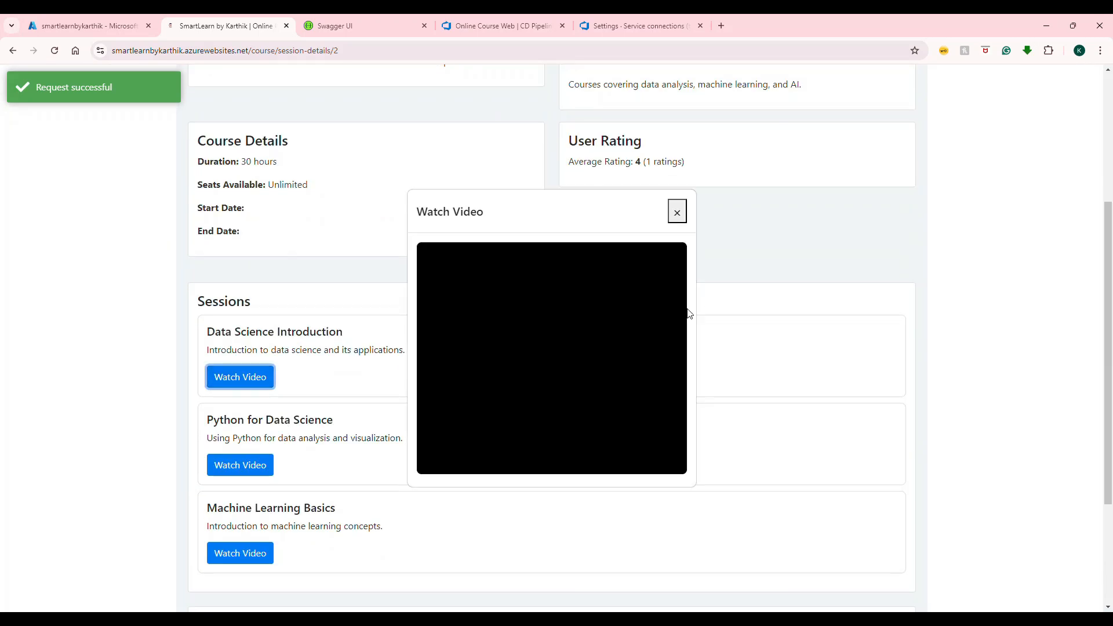
left_click(548, 355)
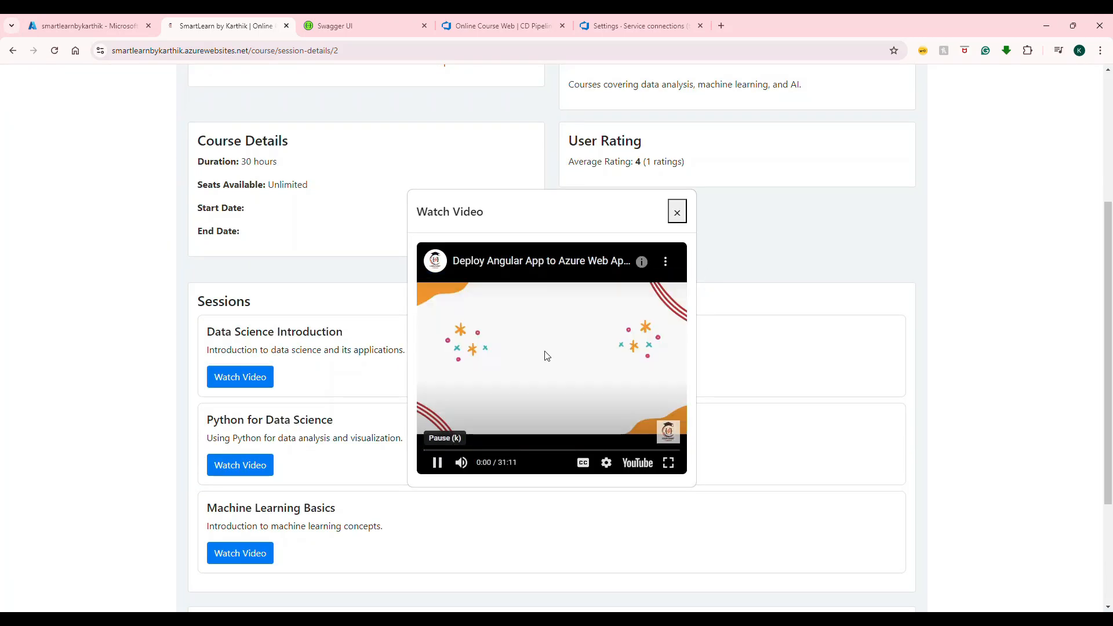
left_click(669, 463)
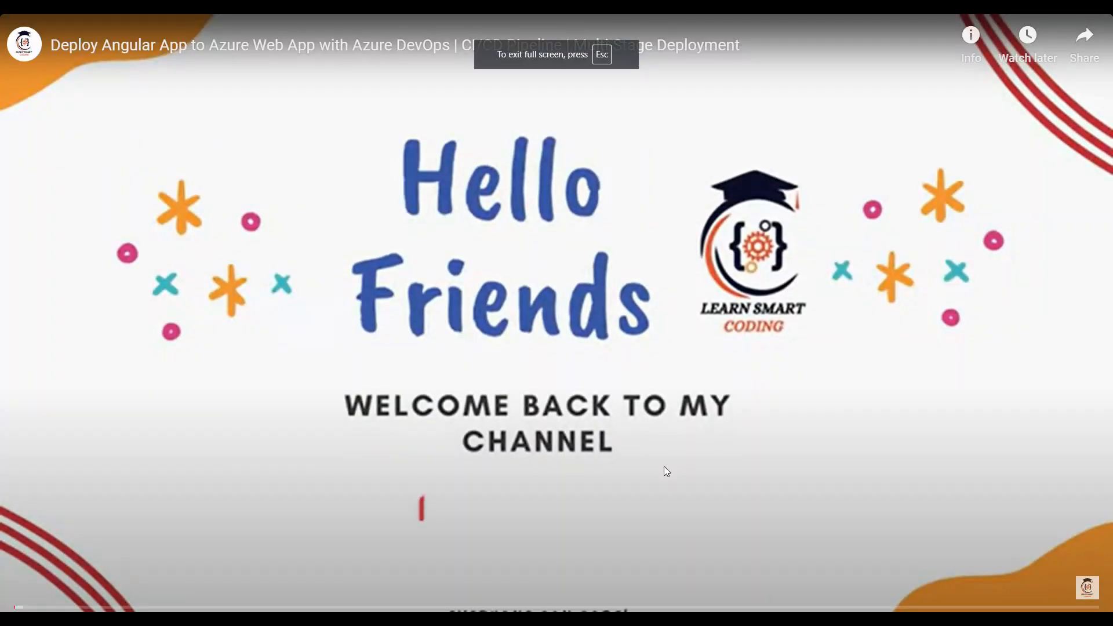
key("Escape")
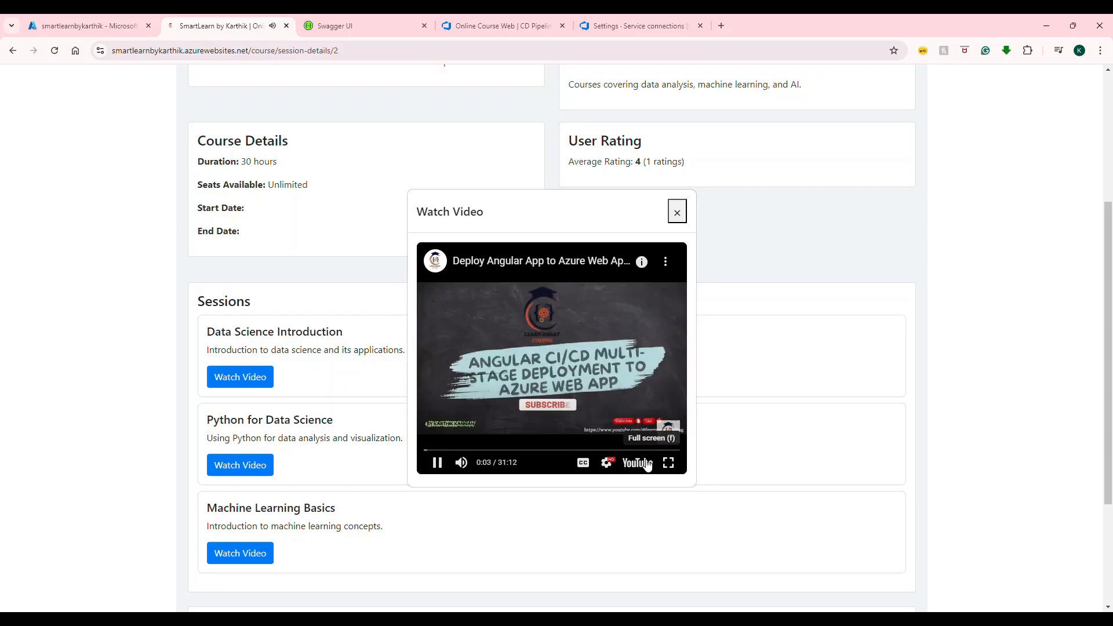
Skip the session video ahead to about 7:40, check it in full screen, and close the video window.
left_click(487, 451)
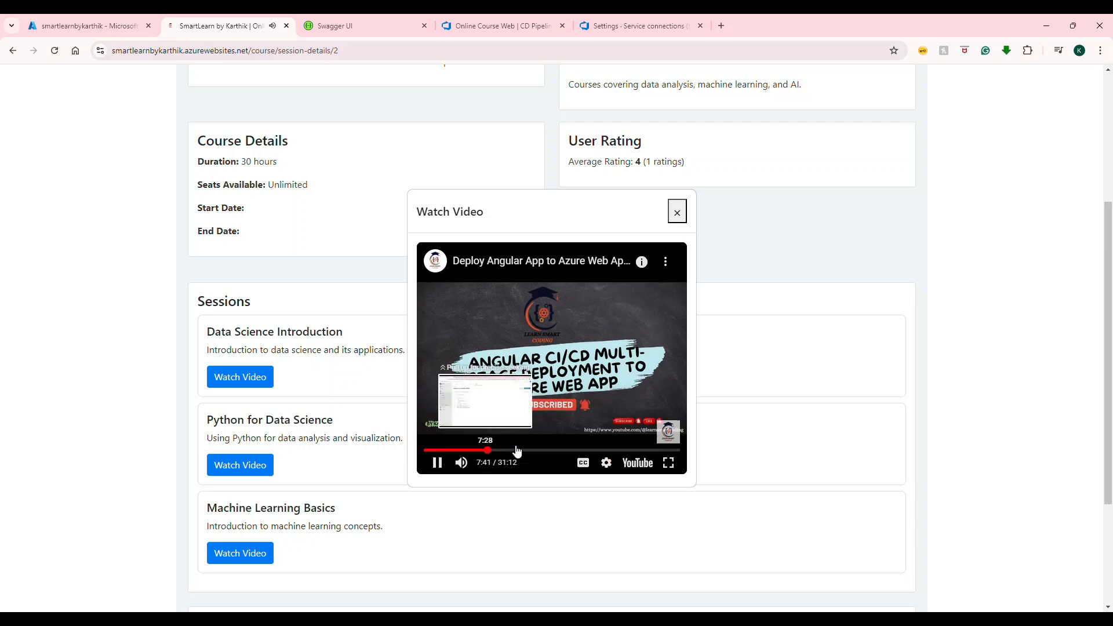
left_click(667, 463)
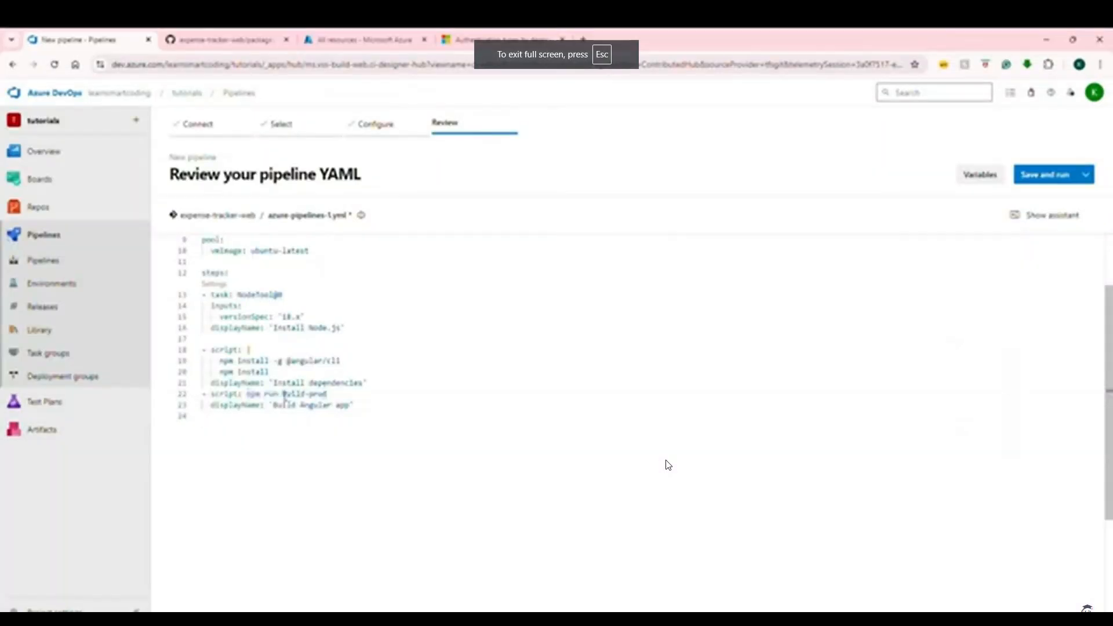
key("Escape")
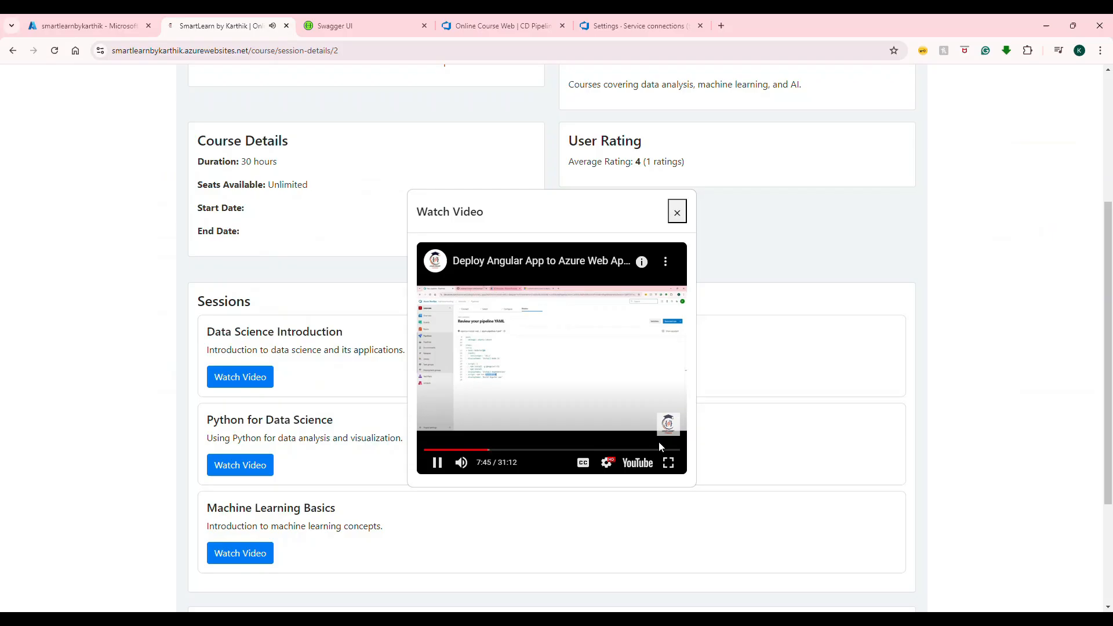
left_click(677, 212)
scroll(324, 244, "up", 4)
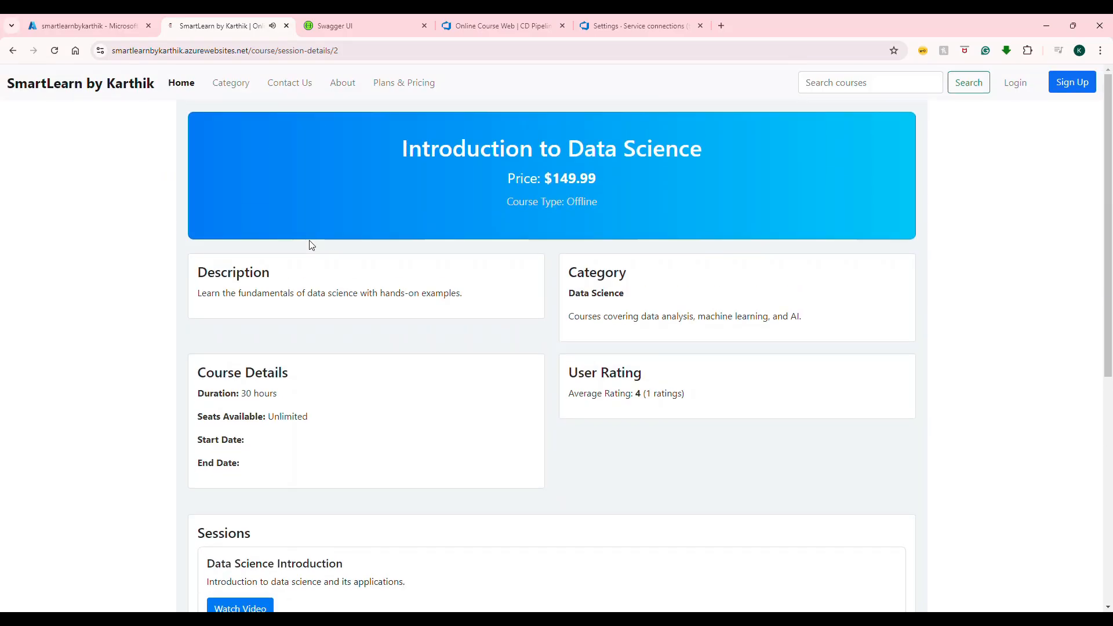
Open the Angular Full Course from the Programming category and play its Introduction to Angular session video in full screen.
left_click(231, 83)
left_click(856, 186)
left_click(253, 498)
left_click(240, 607)
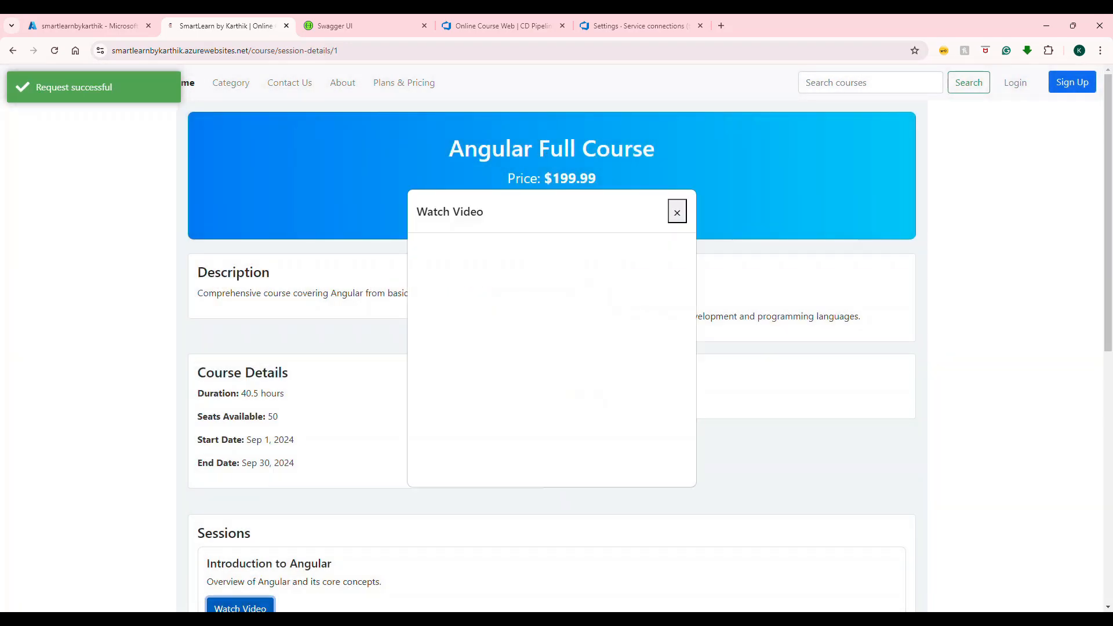
left_click(574, 371)
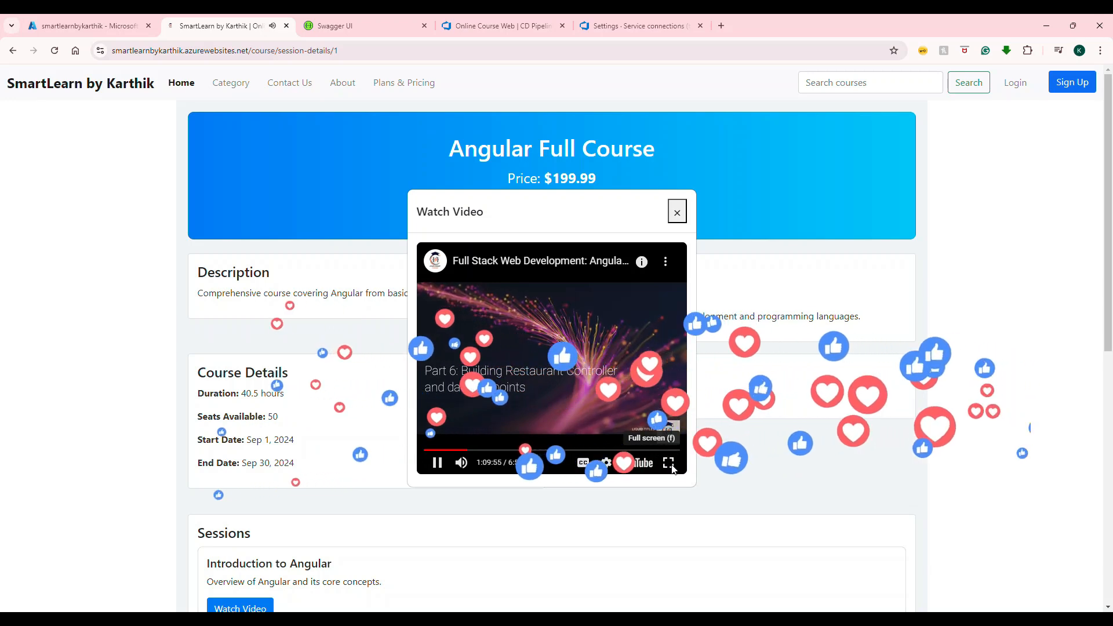
left_click(673, 471)
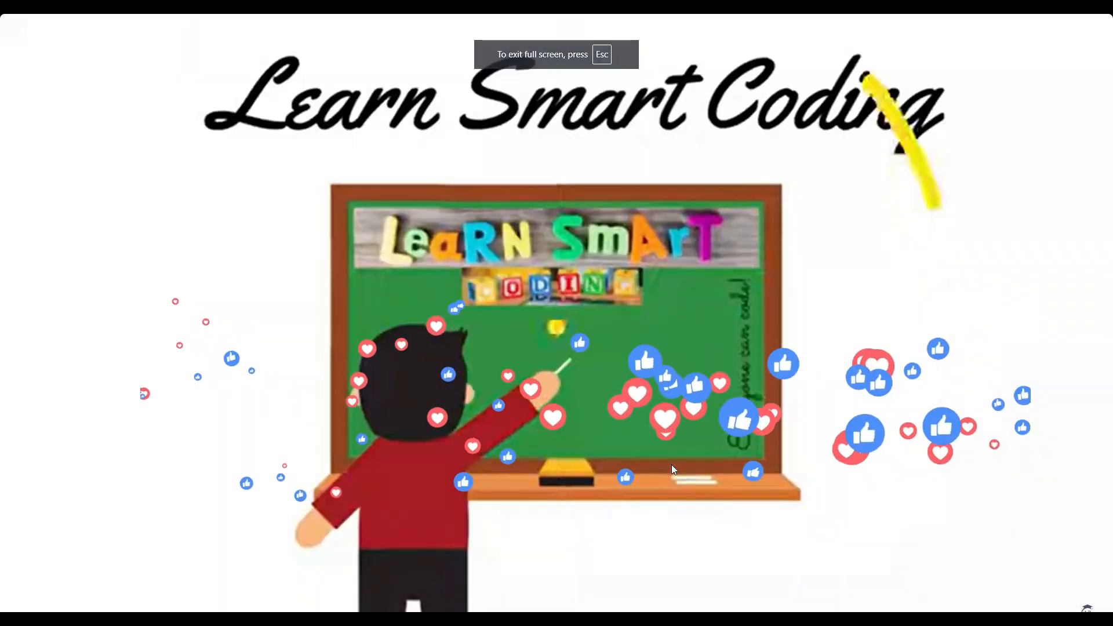